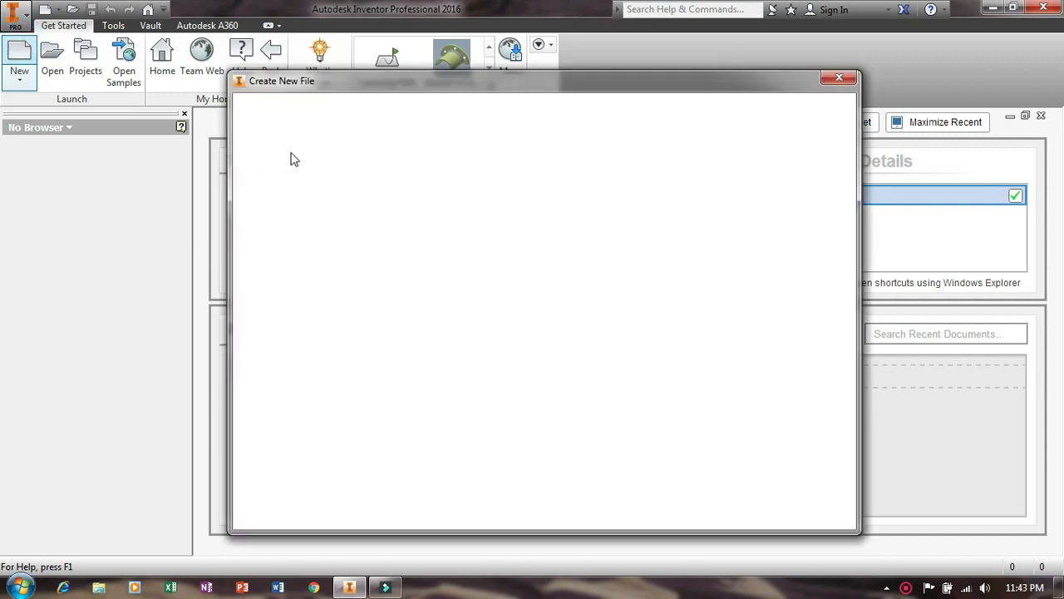
Create a new part file and start a 2D sketch on the XY plane.
double_click(614, 170)
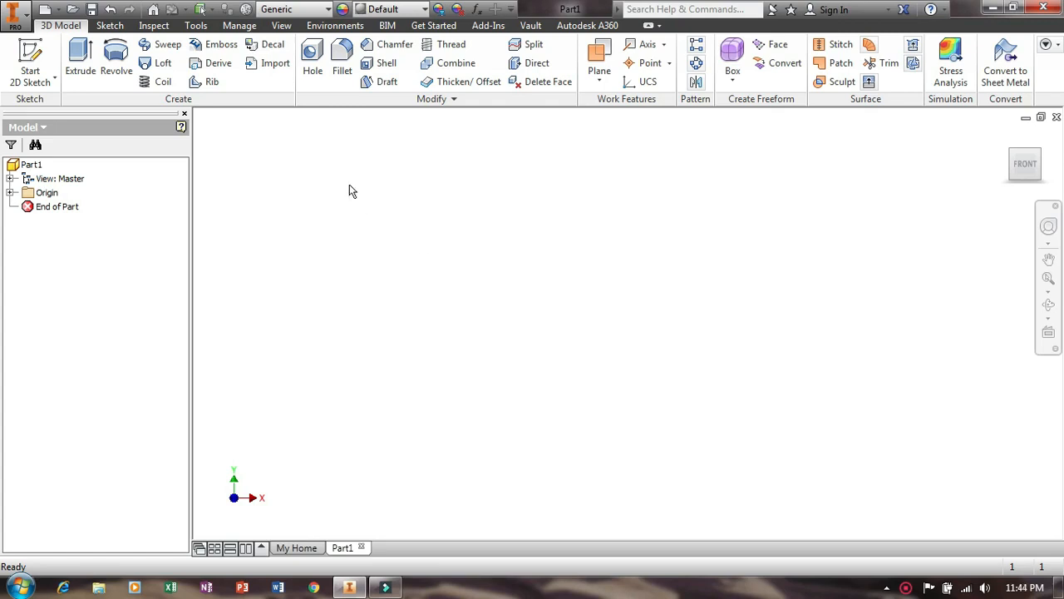
left_click(47, 59)
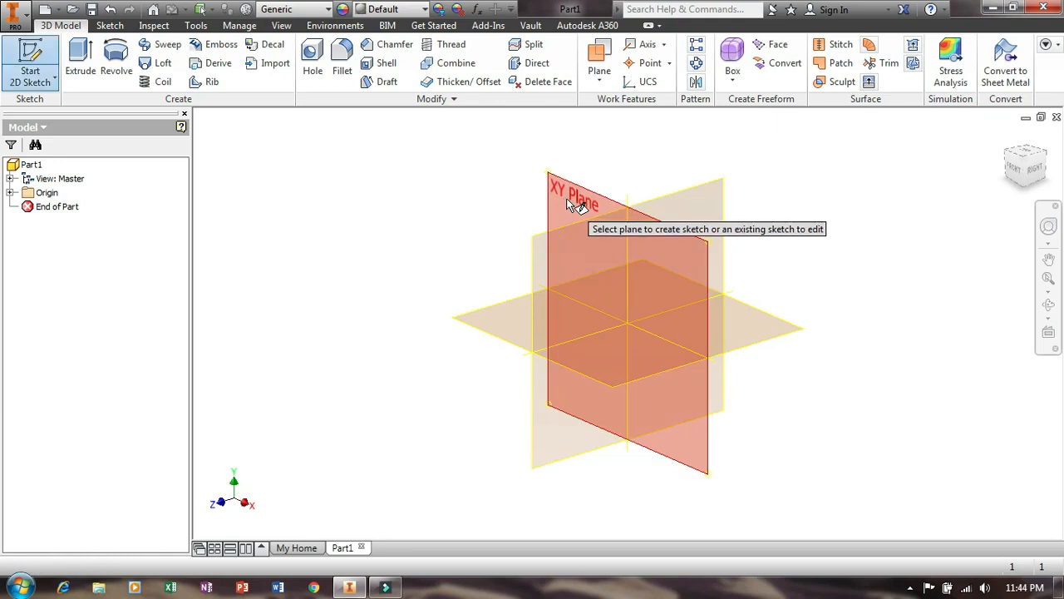
left_click(567, 203)
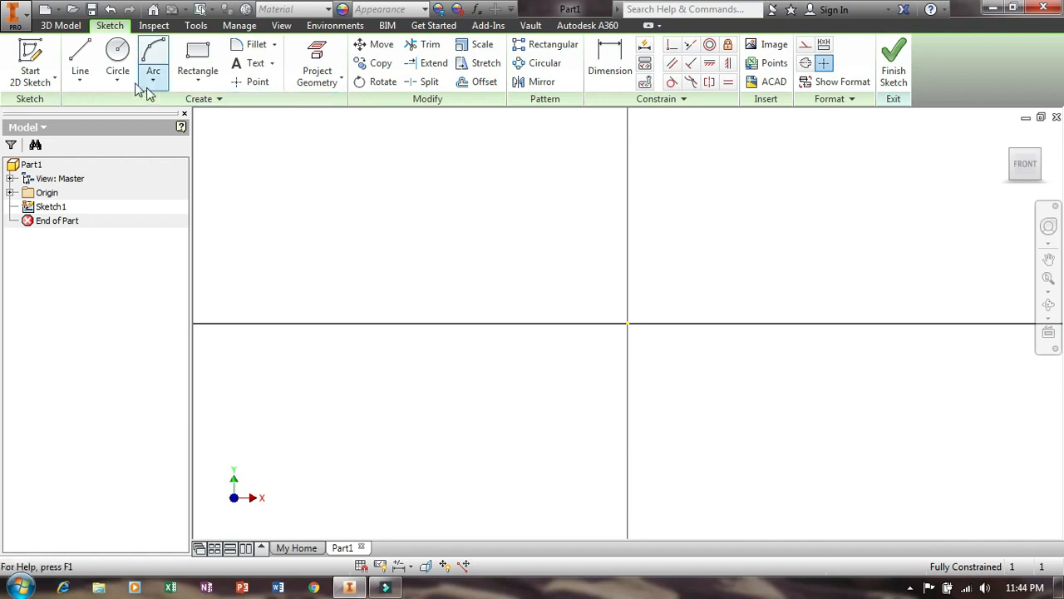
Sketch a single line about 10.4 mm long above the origin, at an angle of 25 degrees to the horizontal.
left_click(81, 84)
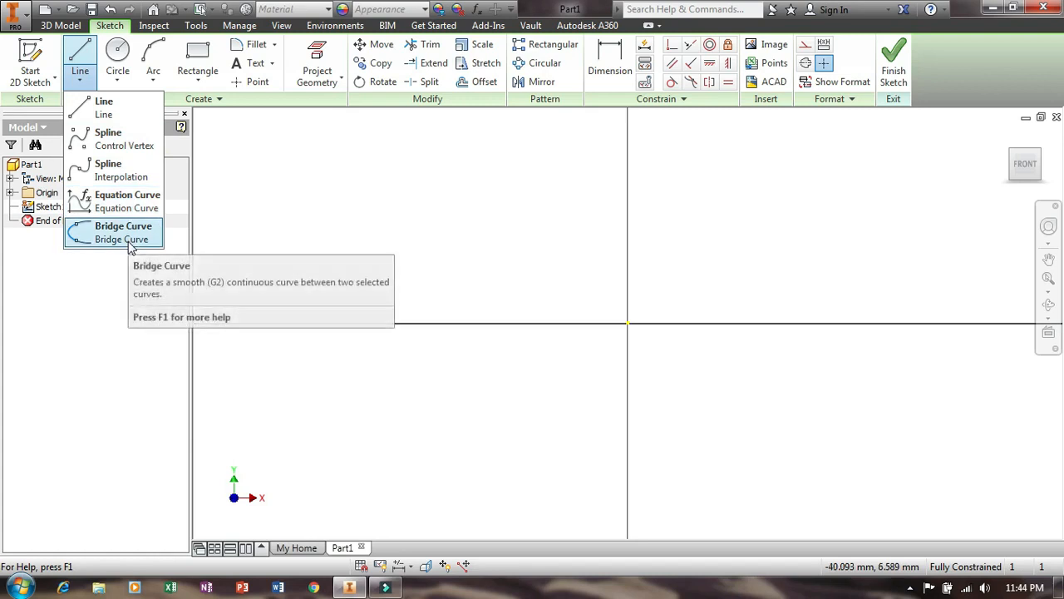
left_click(91, 105)
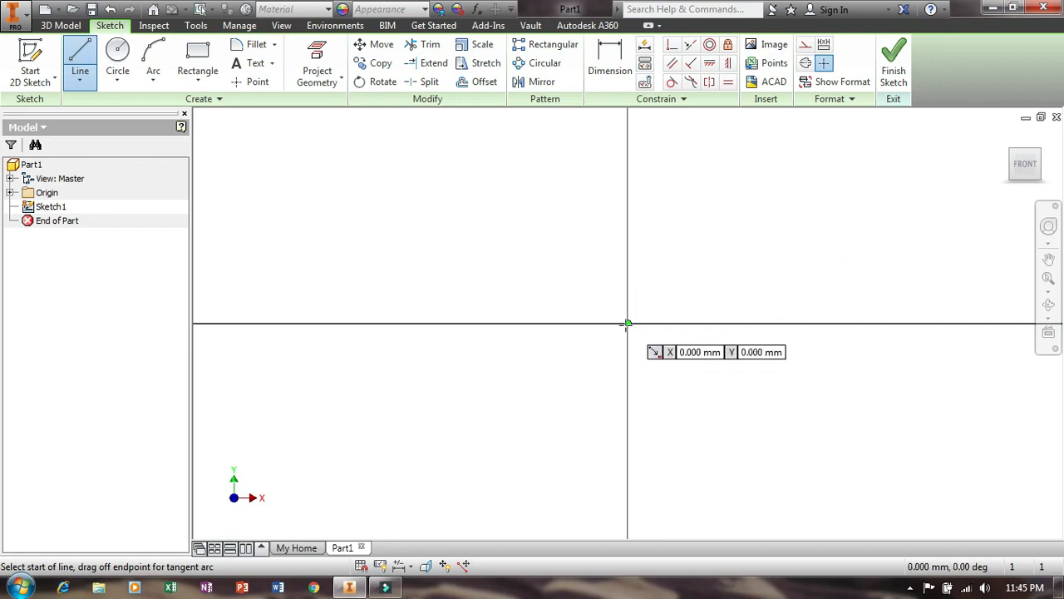
left_click(690, 247)
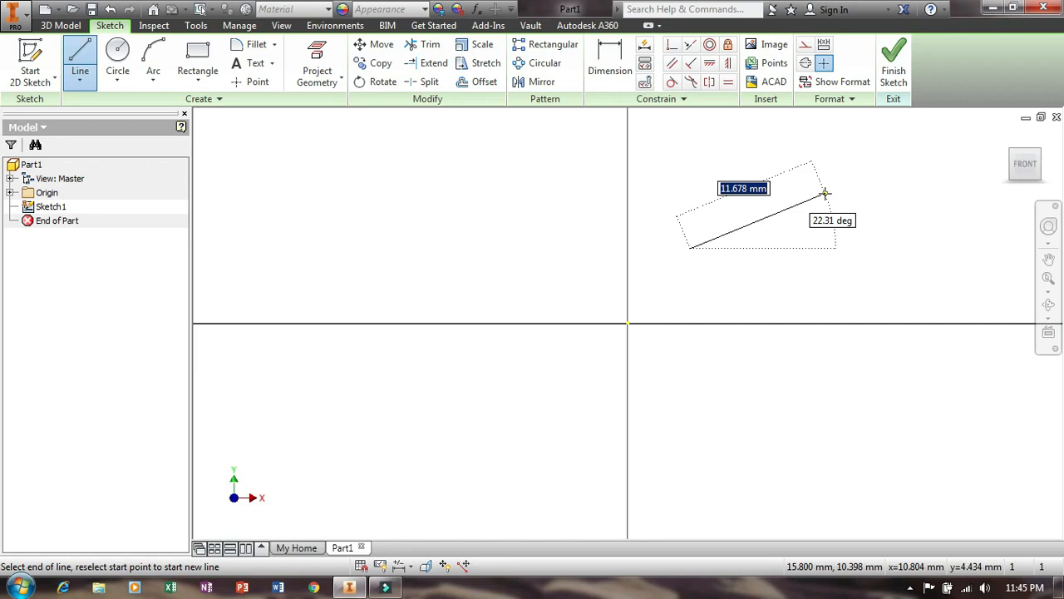
key("Tab")
key("Tab")
key("Tab")
key("Tab")
key("Tab")
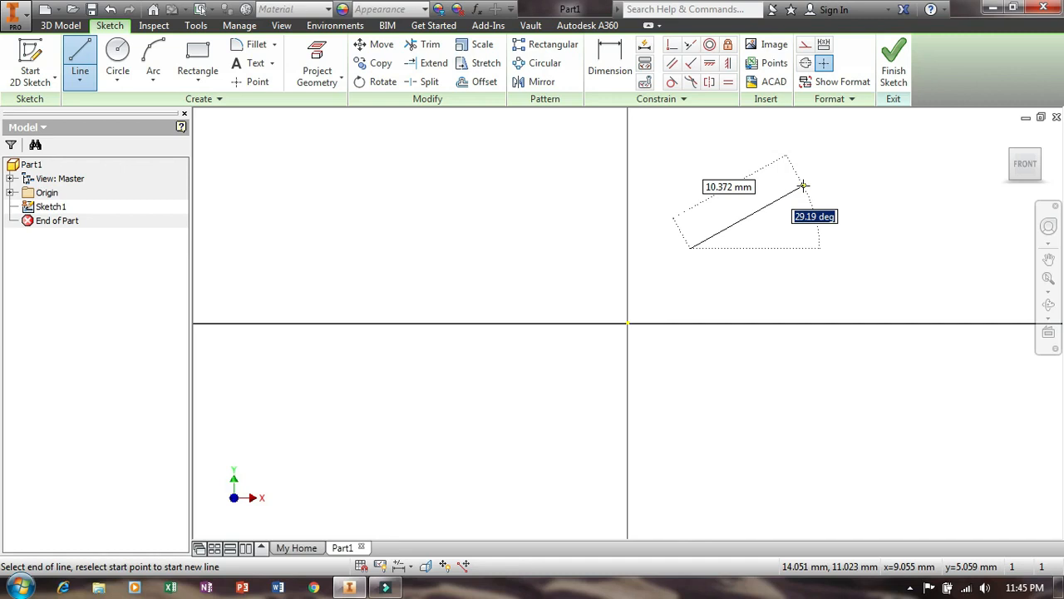
key("Tab")
key("Tab")
type("2")
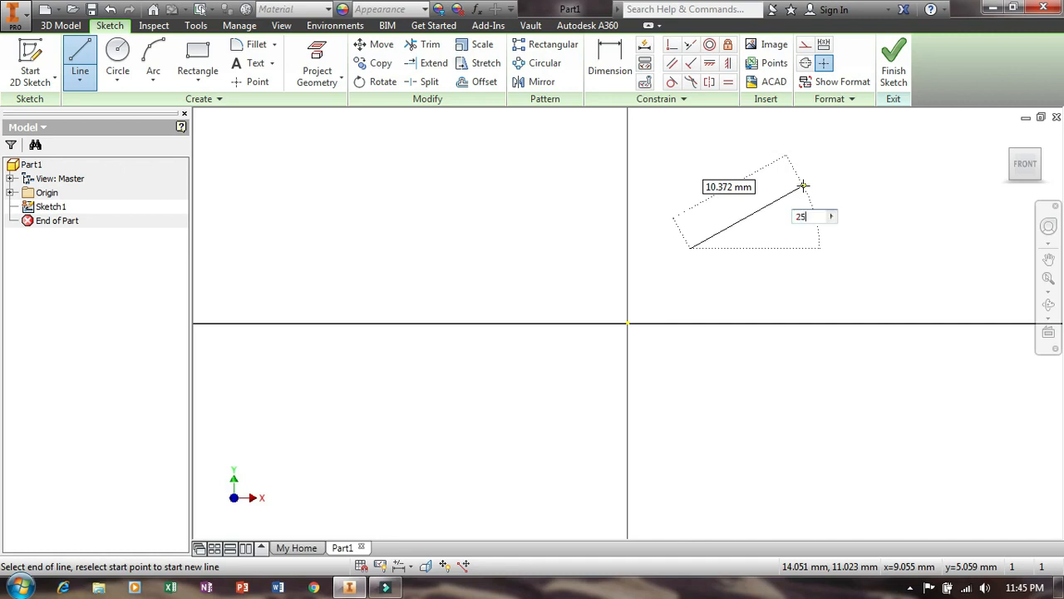
key("Return")
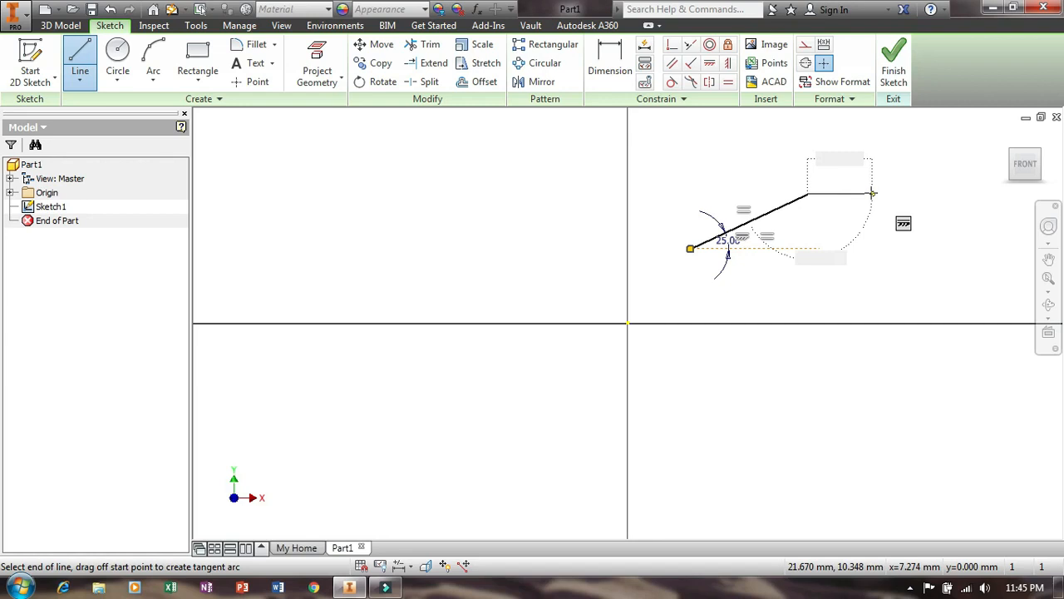
key("Escape")
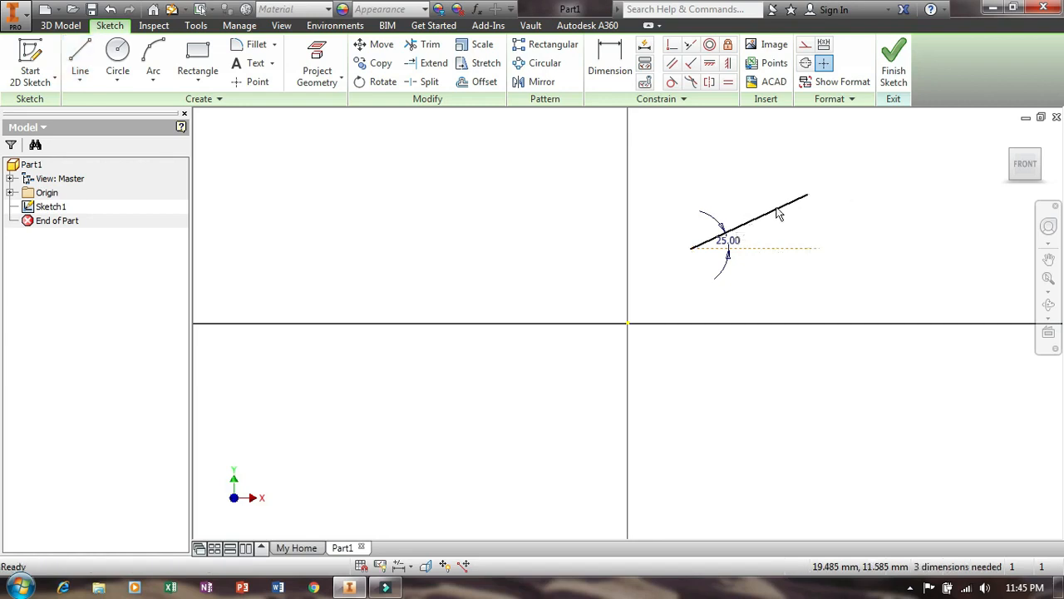
Add an aligned length dimension to the sloped line and set it to 15 mm.
left_click(609, 62)
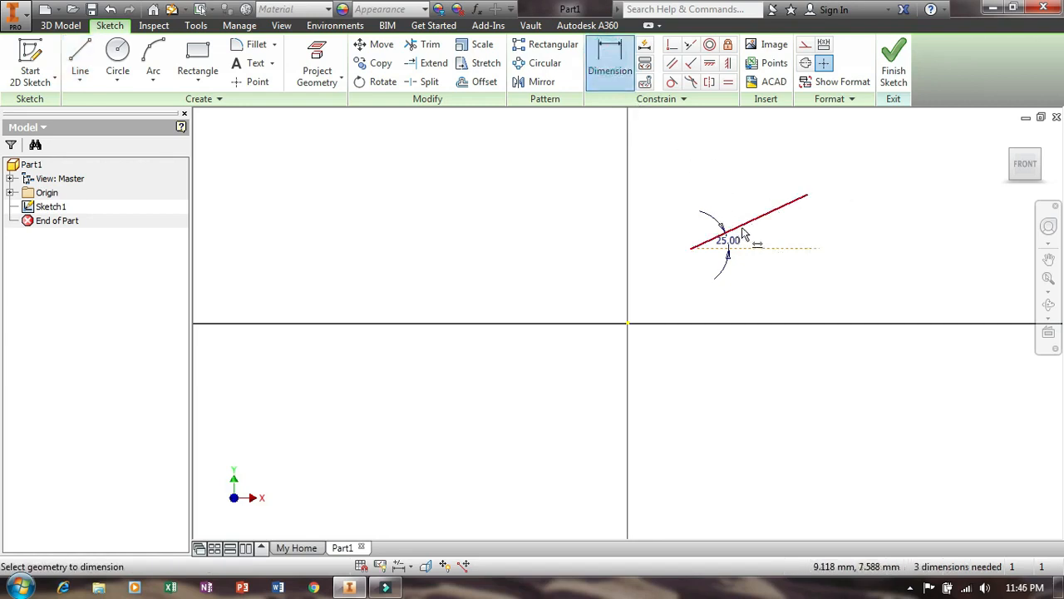
left_click(737, 227)
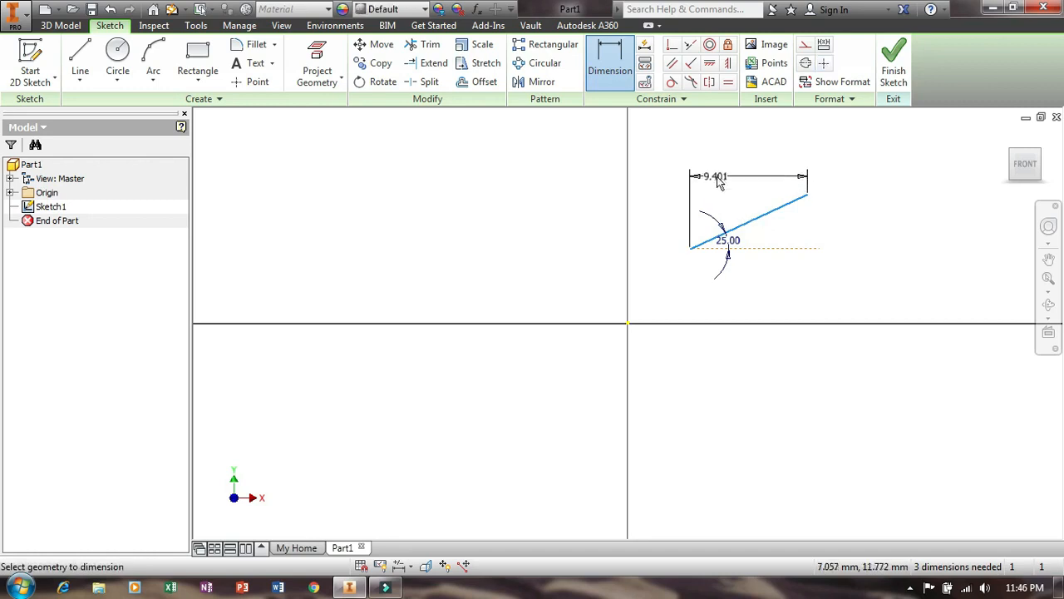
left_click(753, 218)
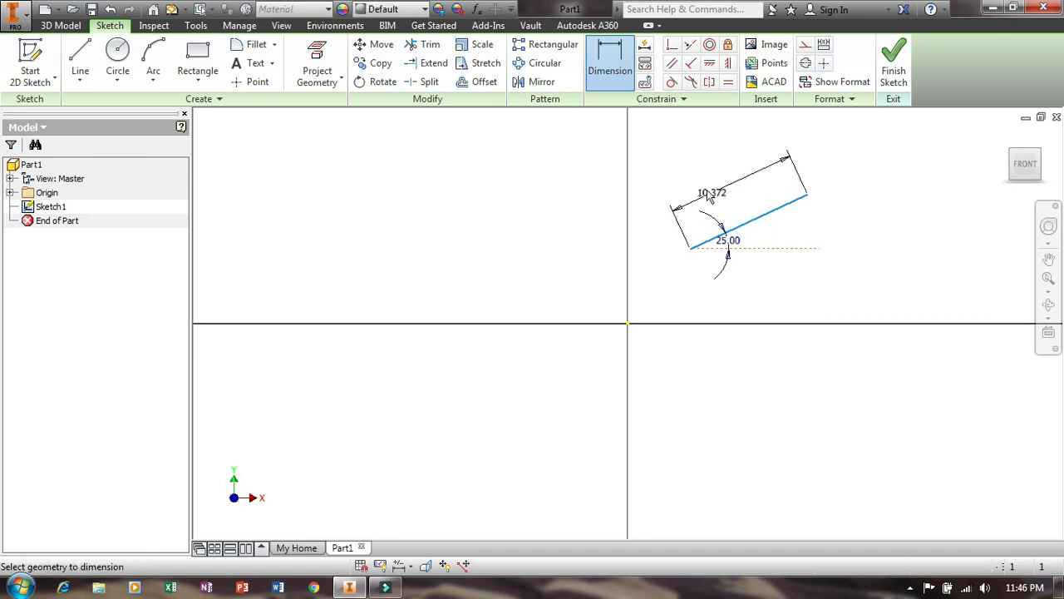
left_click(728, 188)
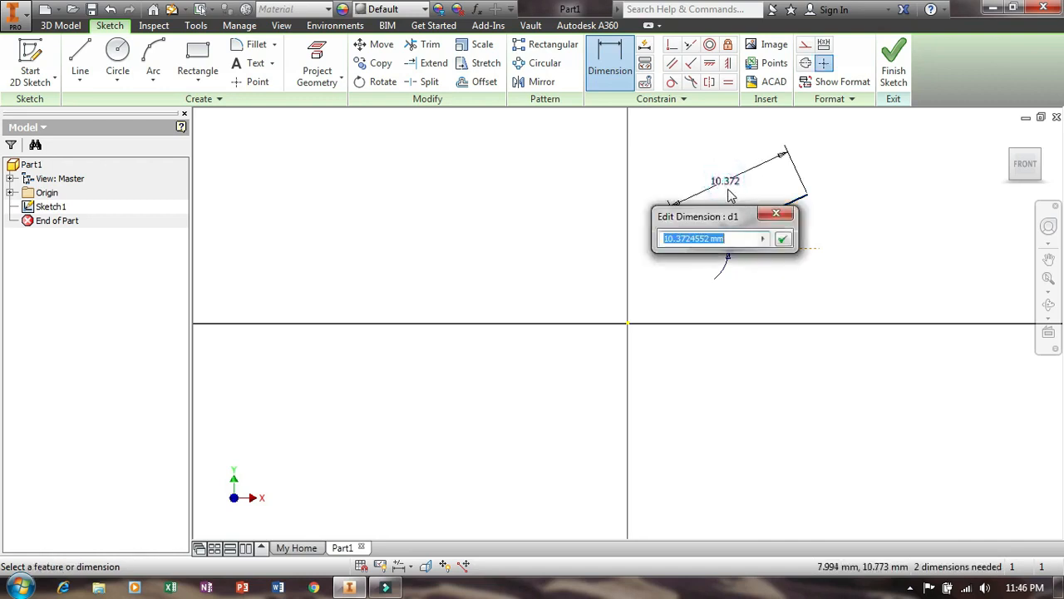
type("1")
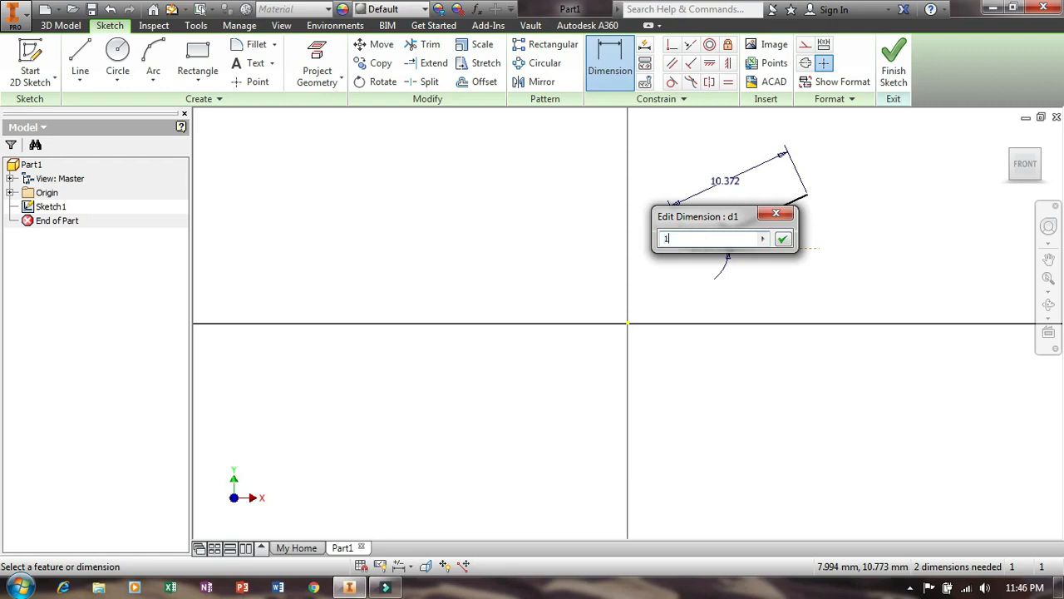
type("5")
key("Return")
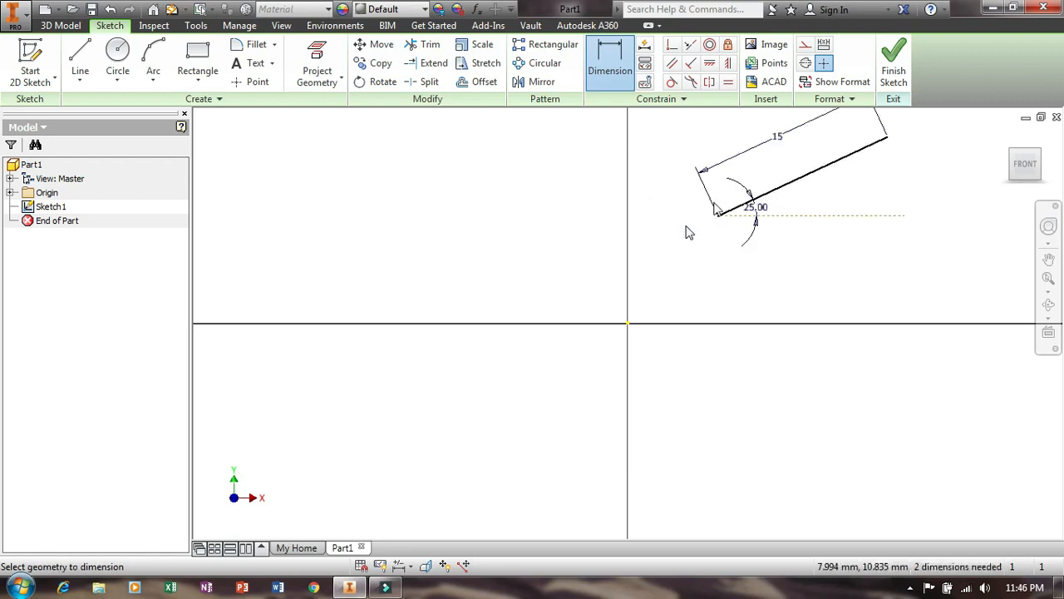
Delete the sloped line together with its length and angle dimensions.
mouse_move(677, 214)
middle_mouse_down()
mouse_move(660, 267)
mouse_move(594, 318)
middle_mouse_up()
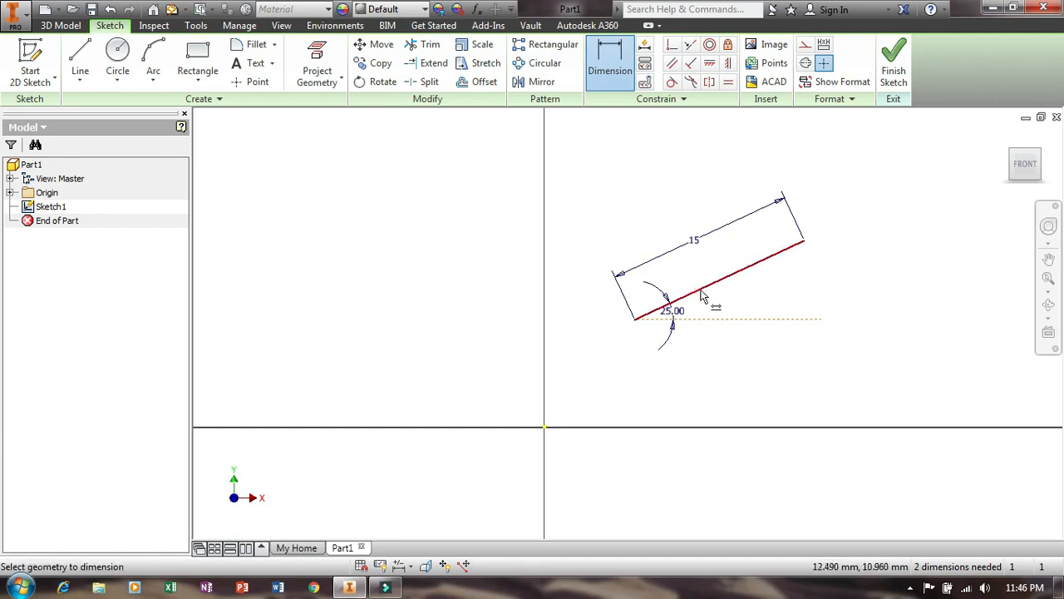
key("Escape")
left_click_drag(597, 196, 833, 370)
key("Delete")
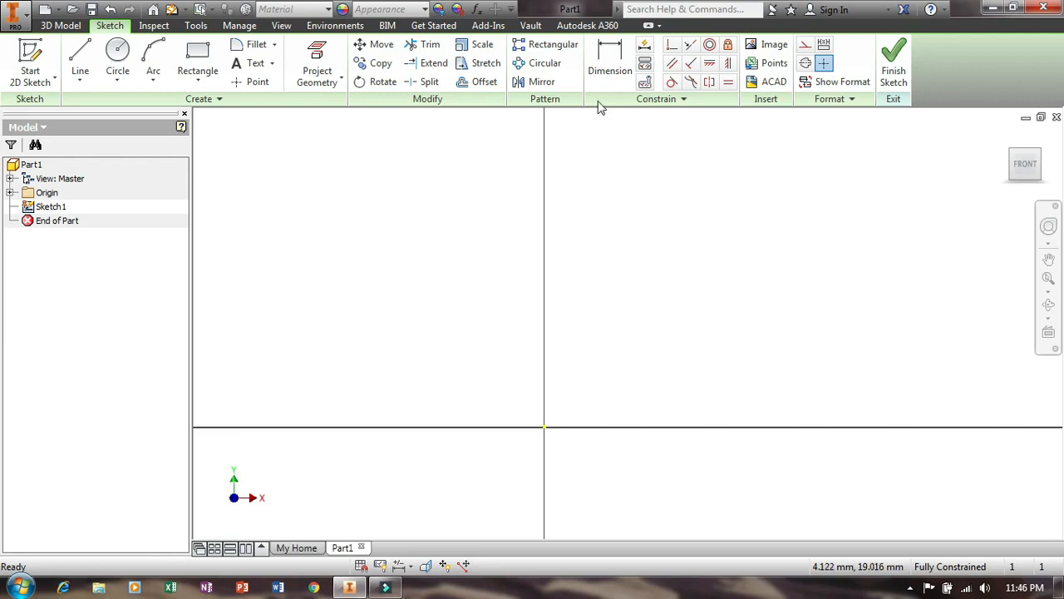
Sketch a closed triangle from three lines to the upper right of the origin, with a vertical right side about 14 mm long.
left_click(83, 55)
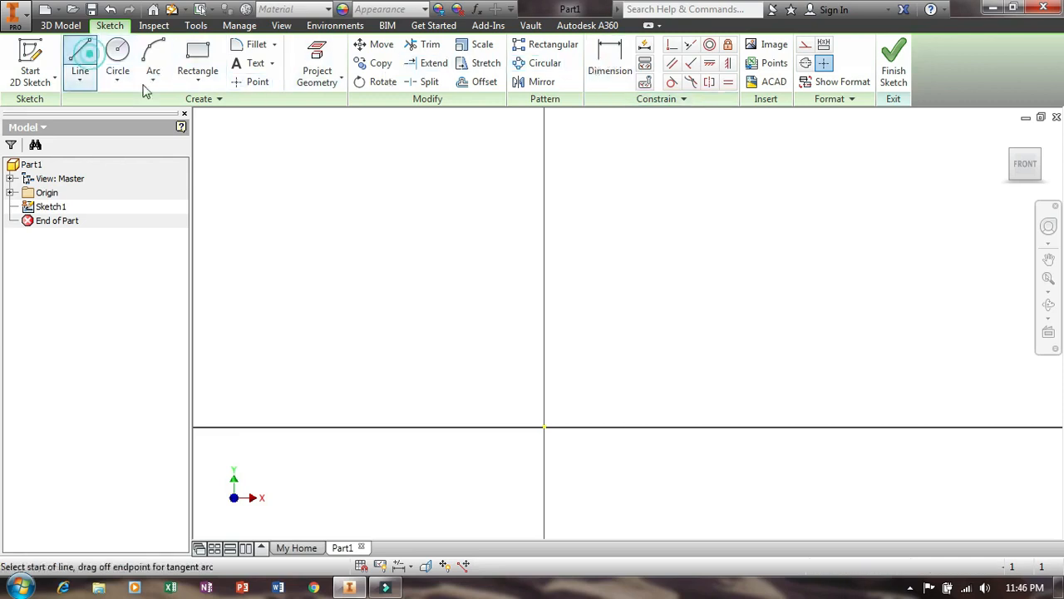
left_click(647, 301)
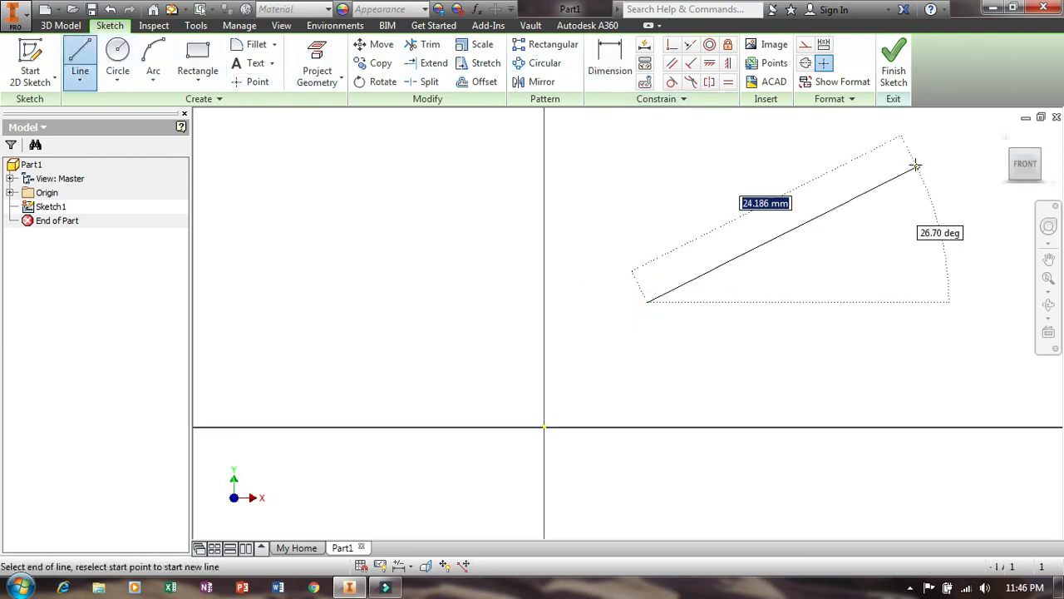
left_click(870, 176)
left_click(869, 354)
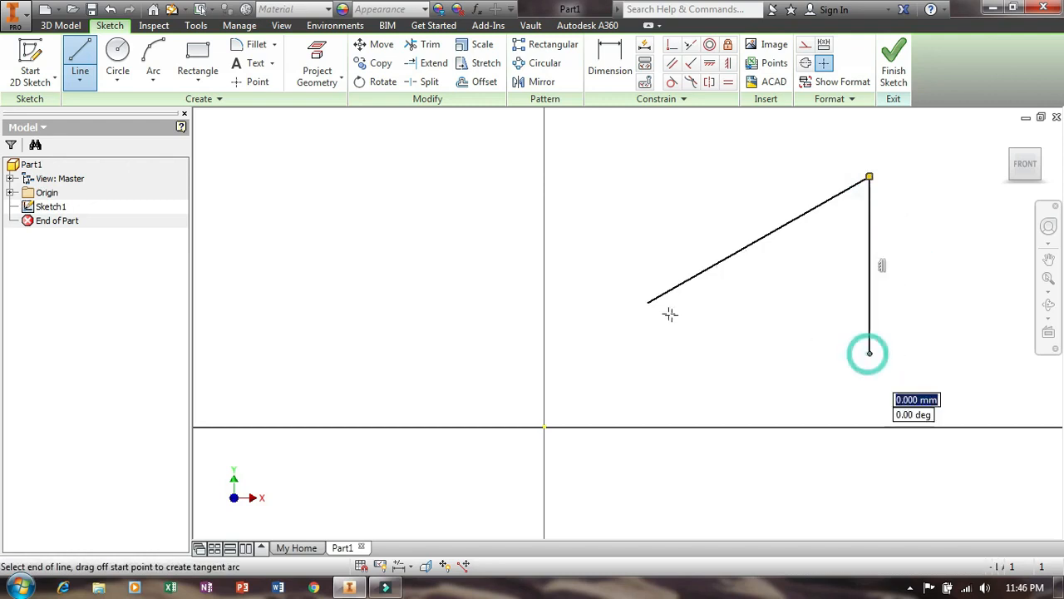
left_click(648, 302)
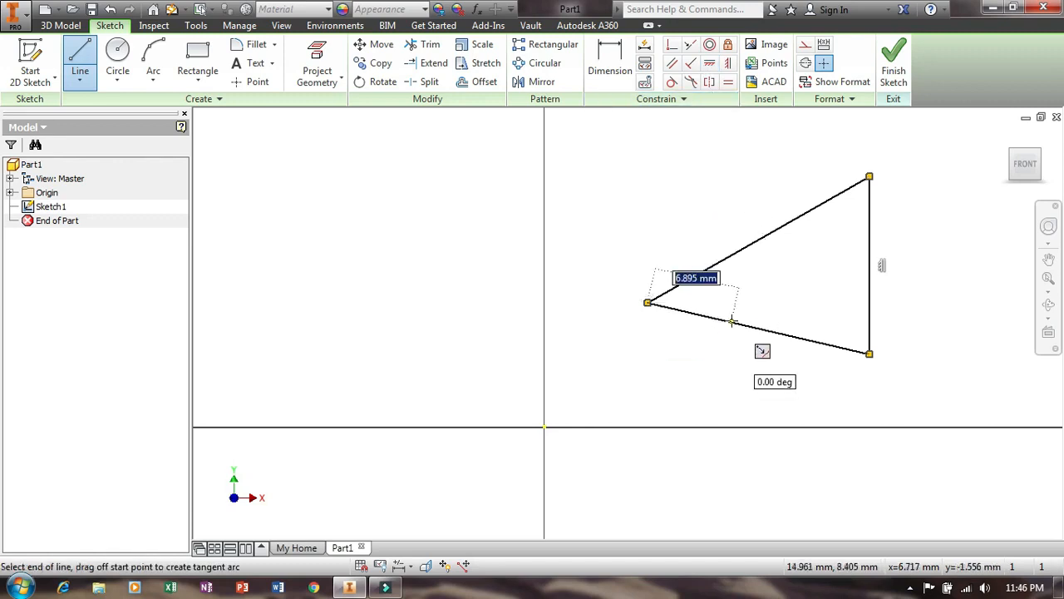
key("Escape")
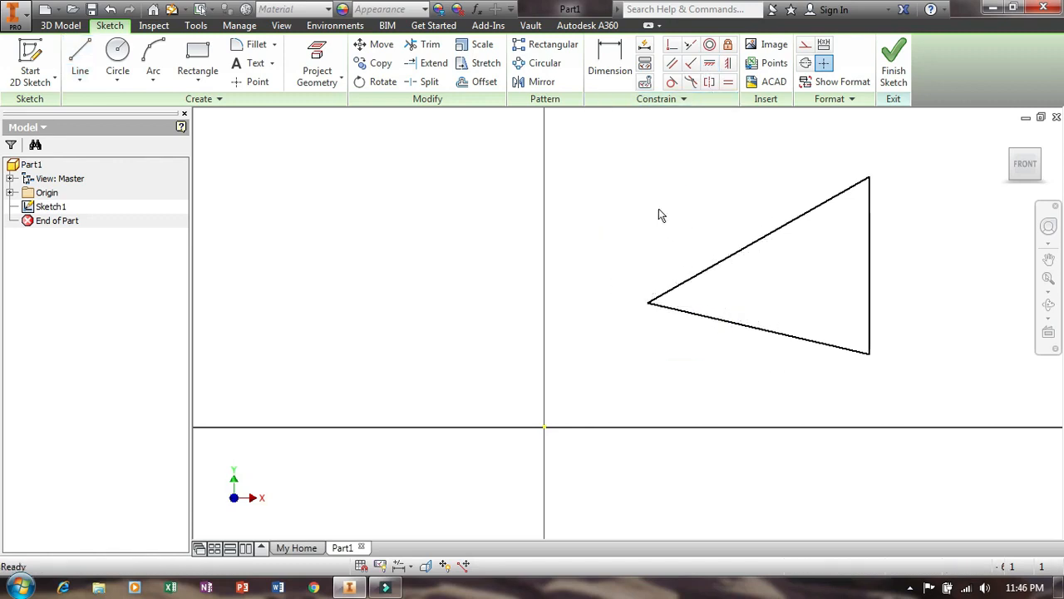
Constrain the triangle's lower side to be horizontal and extend the sloped side to meet it at the left corner.
left_click(709, 64)
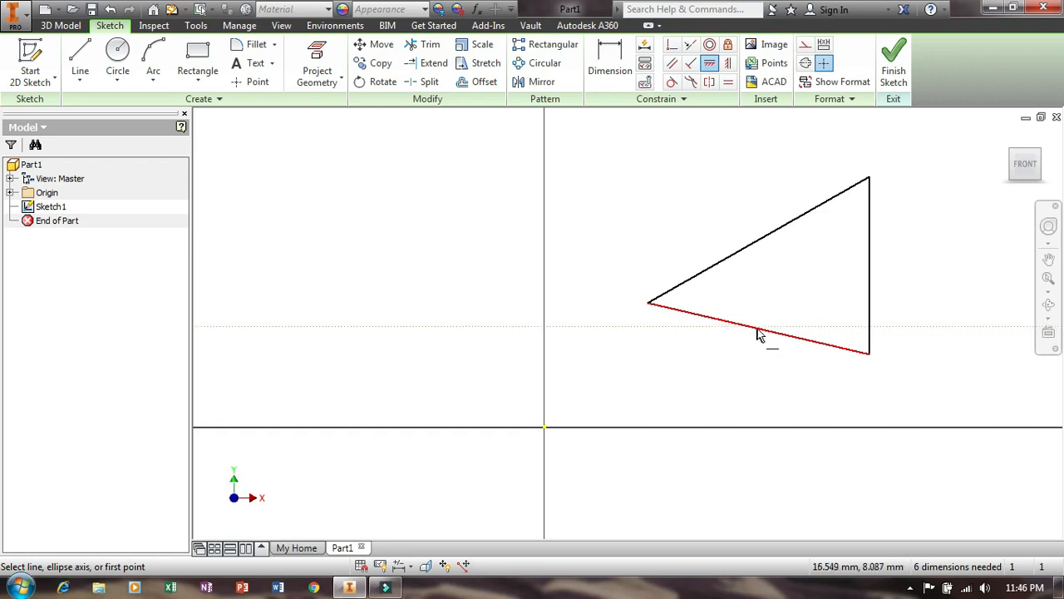
left_click(786, 336)
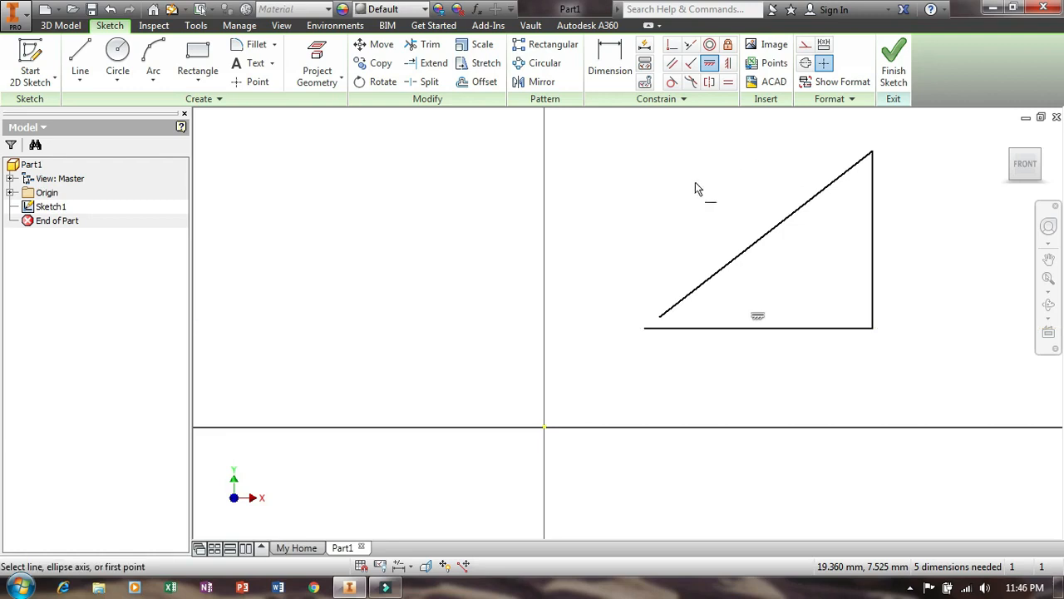
key("Escape")
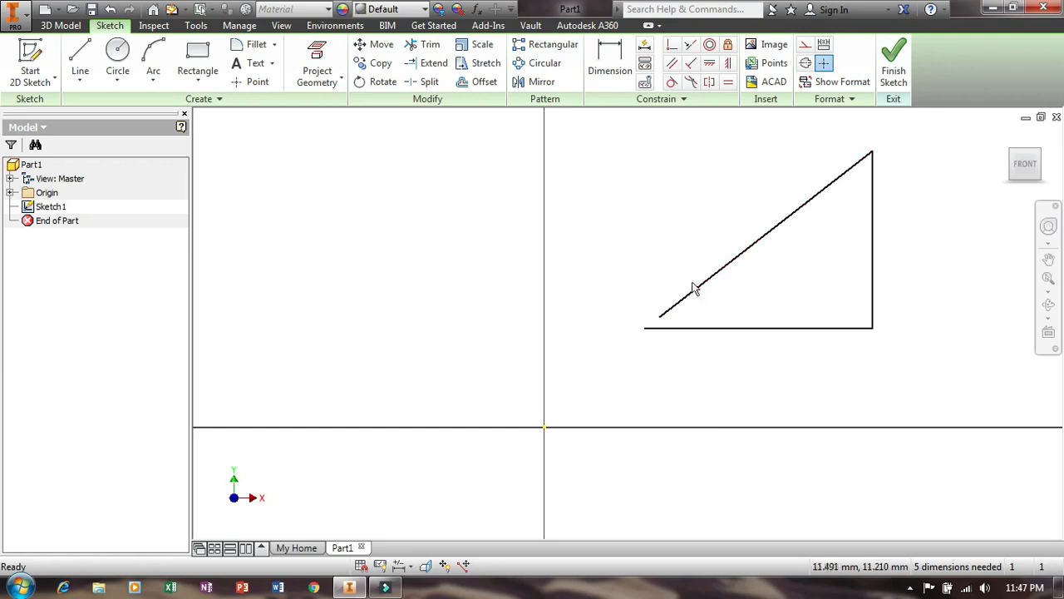
left_click(425, 67)
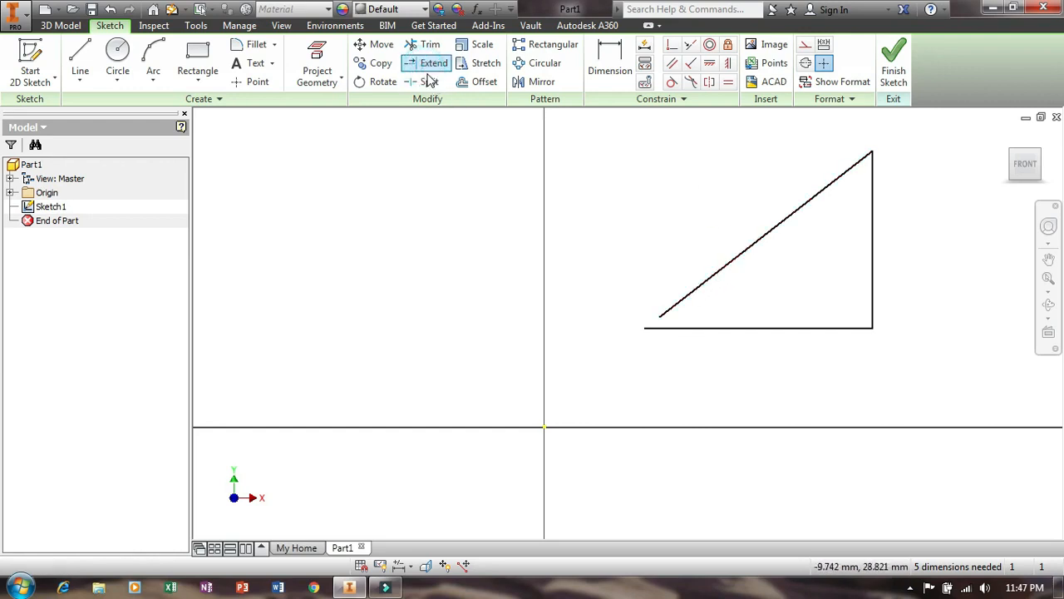
left_click(698, 292)
key("Escape")
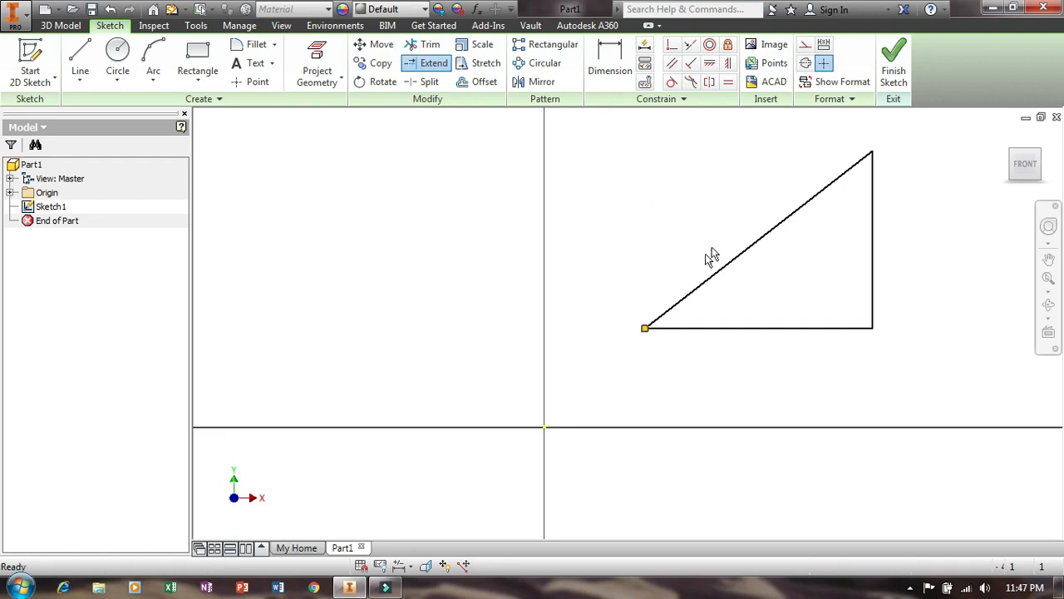
Dimension the triangle's vertical side and set its length to 10 mm.
left_click(625, 89)
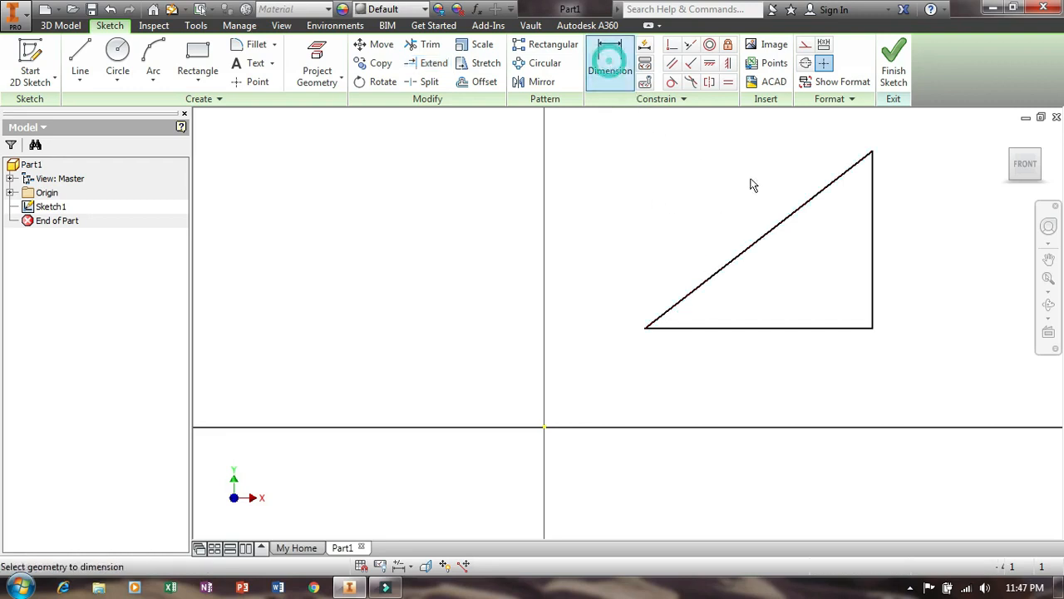
left_click(874, 242)
left_click(932, 234)
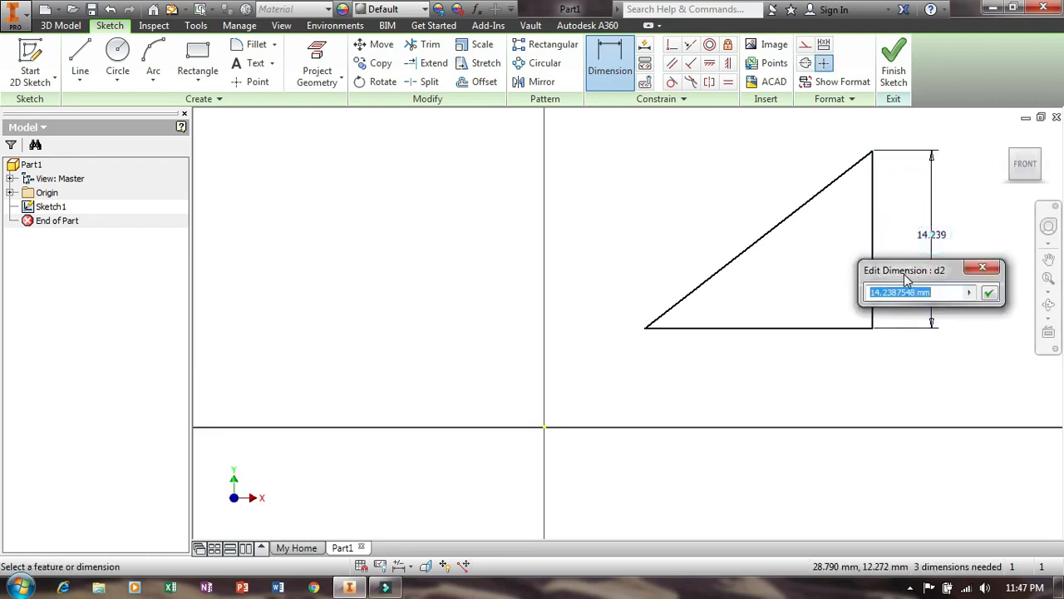
type("10")
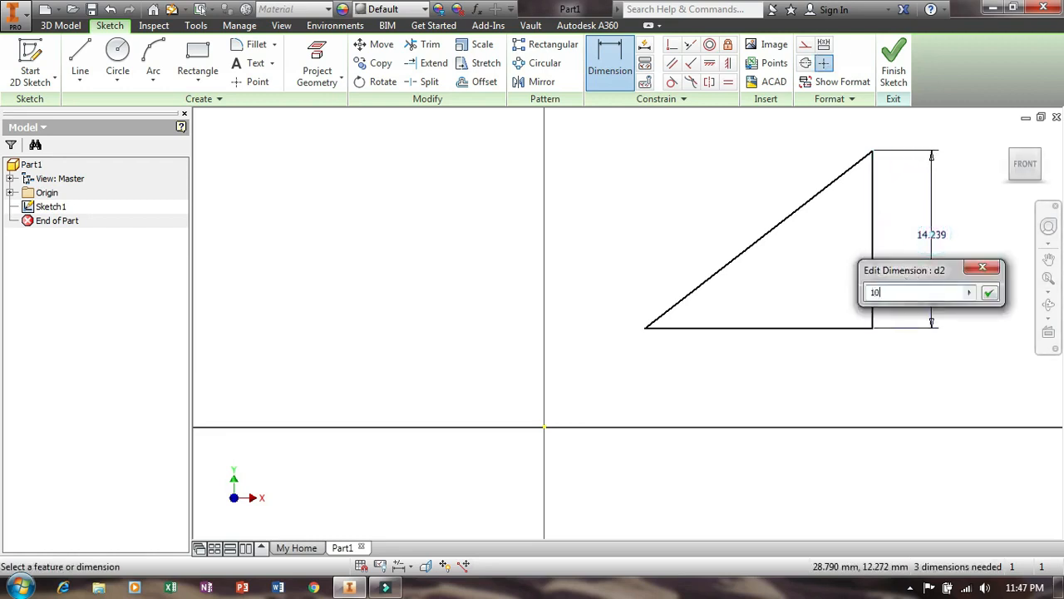
left_click(989, 292)
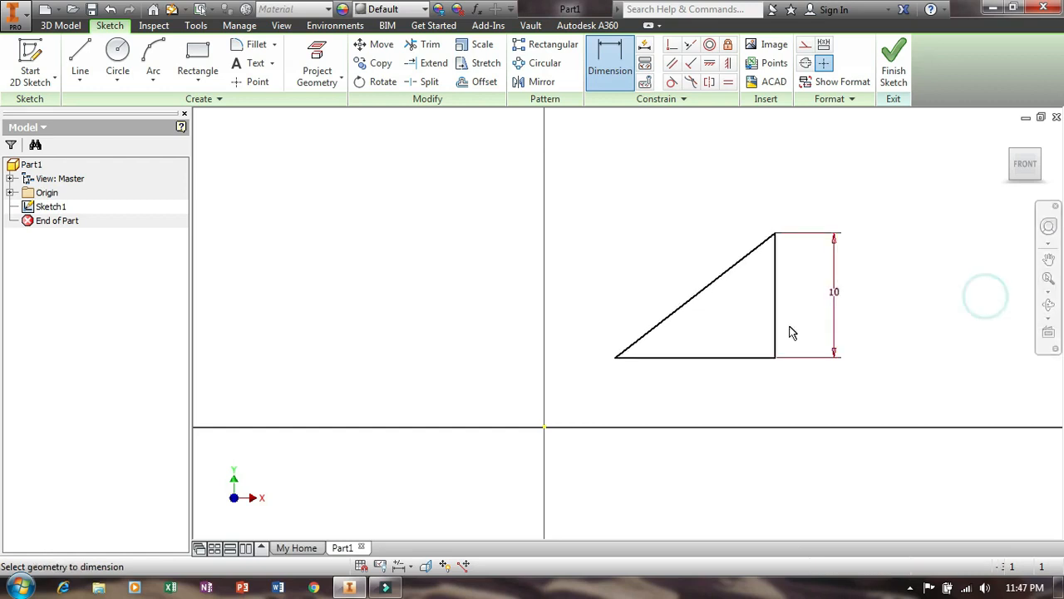
Dimension the triangle's horizontal base and set its length to 15 mm.
left_click(722, 371)
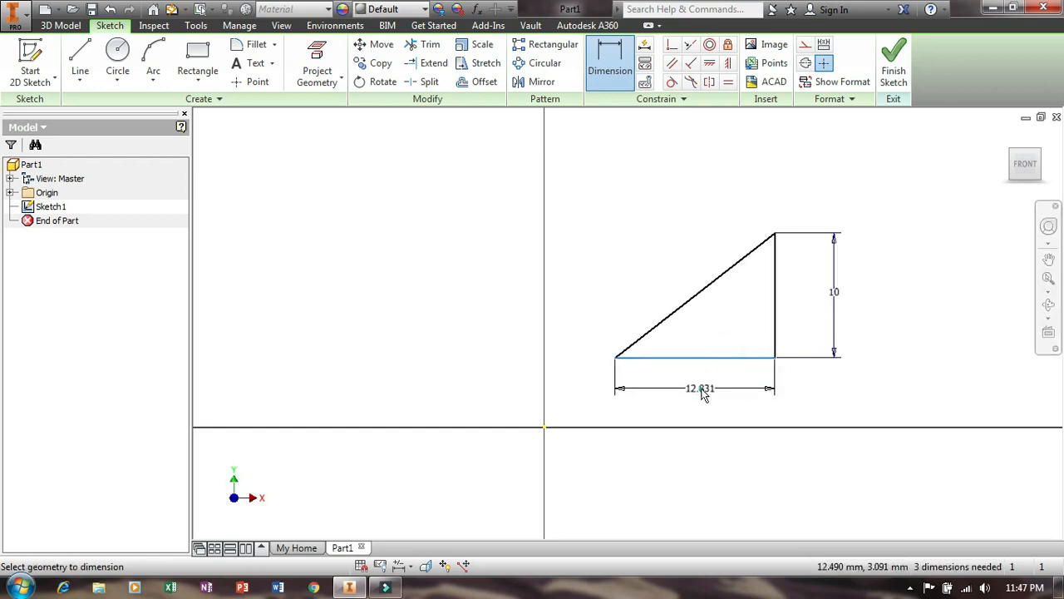
left_click(713, 397)
type("15")
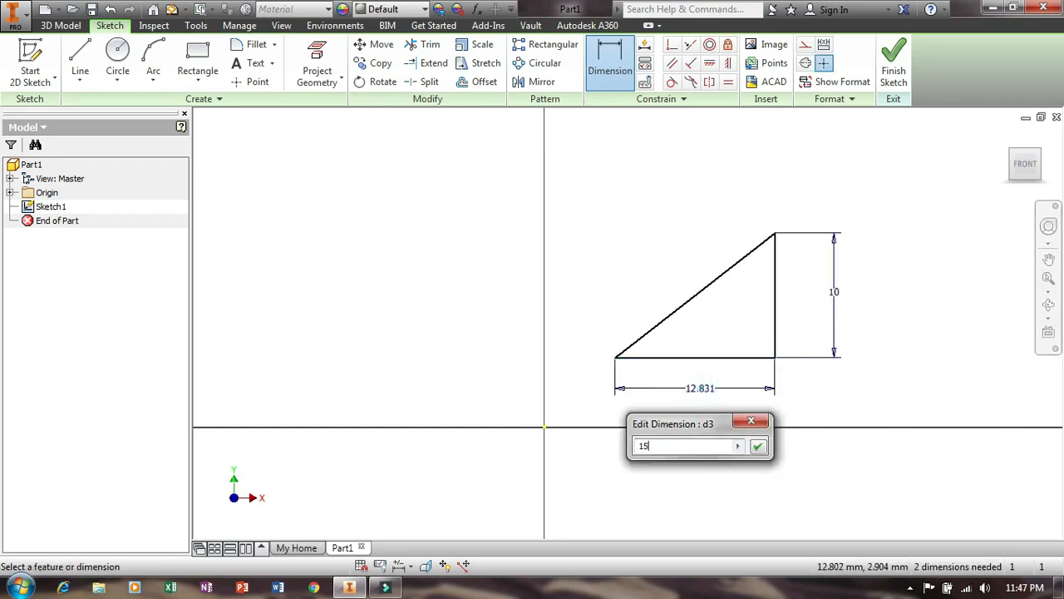
key("Return")
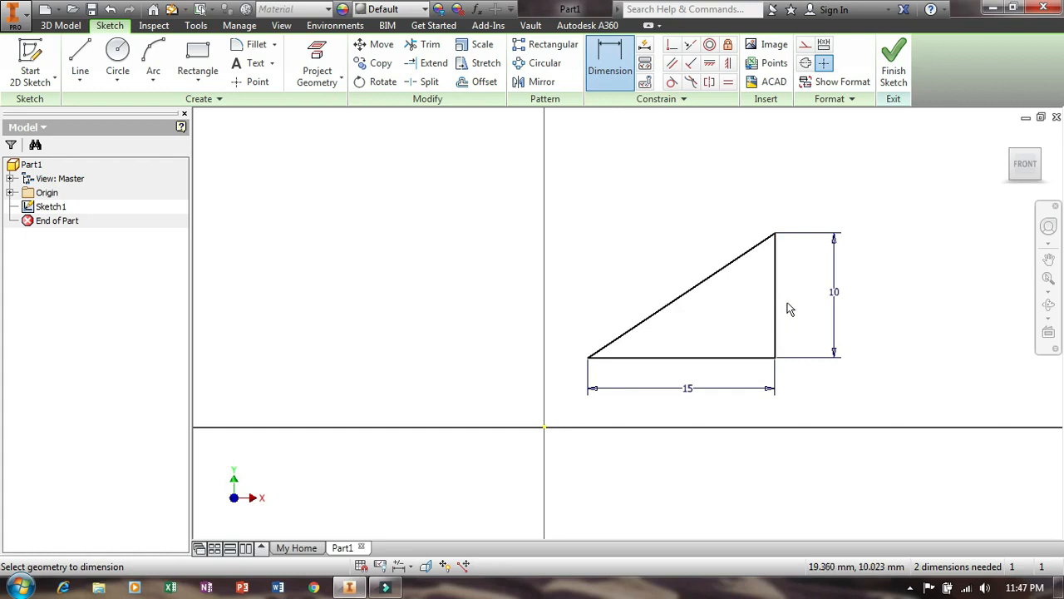
Move the whole triangle across to the left of the vertical axis and back to the upper right of the origin.
key("Escape")
left_click_drag(516, 169, 866, 423)
left_click_drag(693, 297, 359, 265)
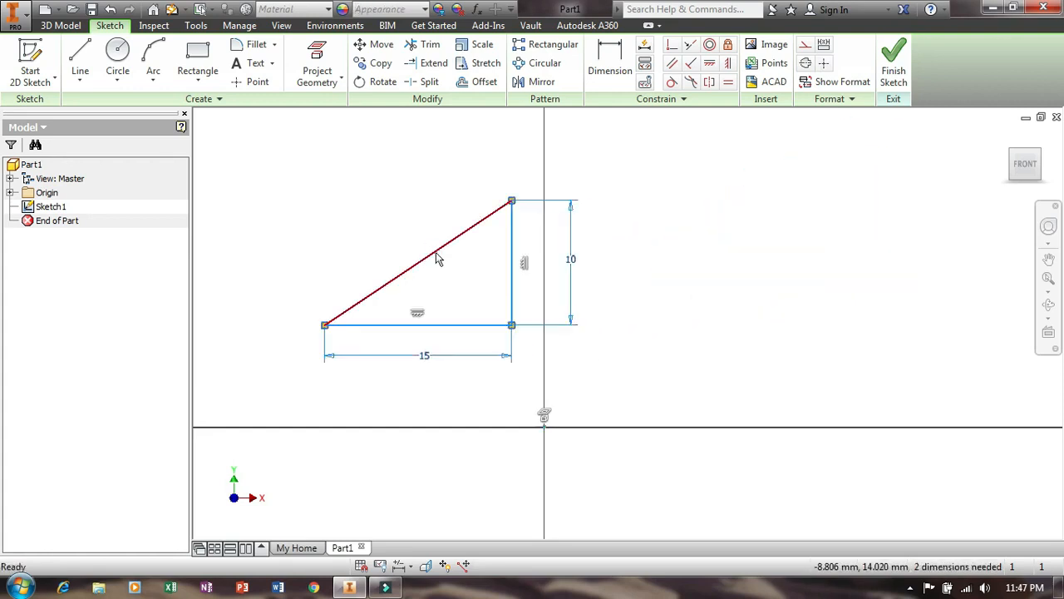
left_click_drag(435, 247, 798, 242)
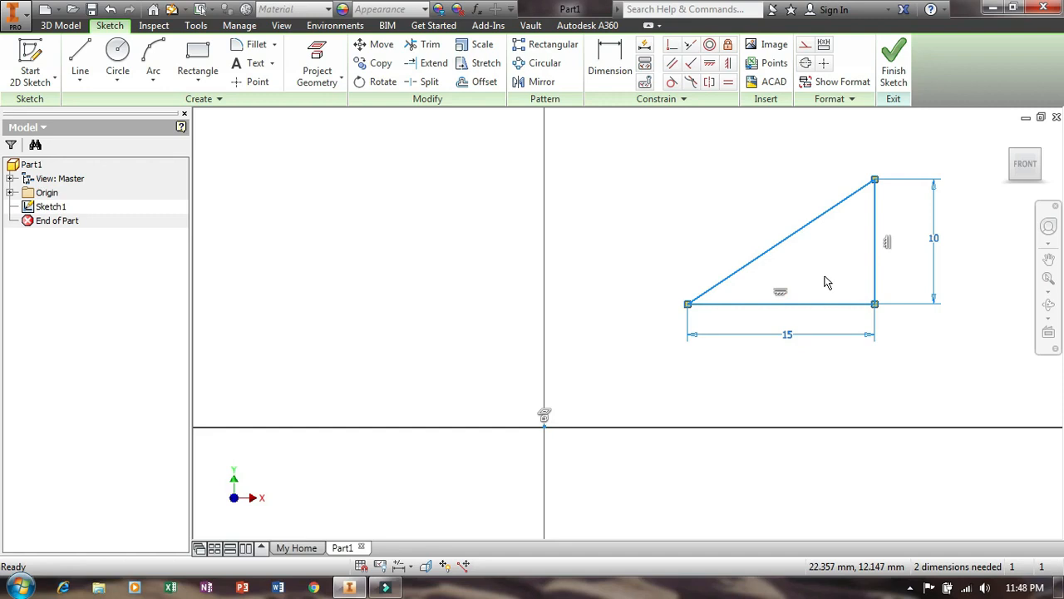
Dimension the horizontal distance from the origin to the triangle's left corner and set it to 10 mm.
left_click(611, 63)
left_click(687, 304)
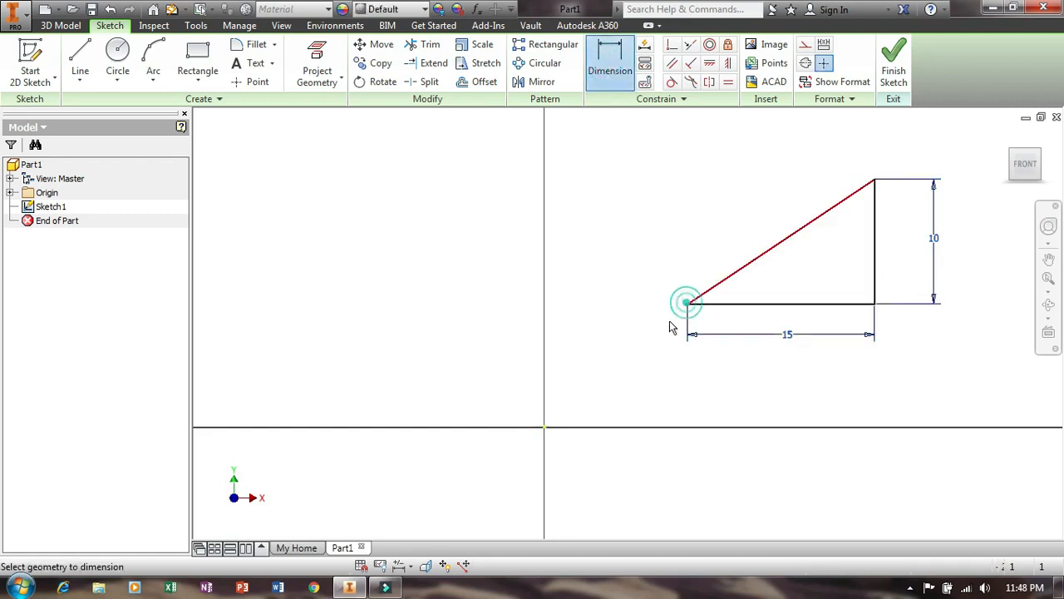
left_click(544, 426)
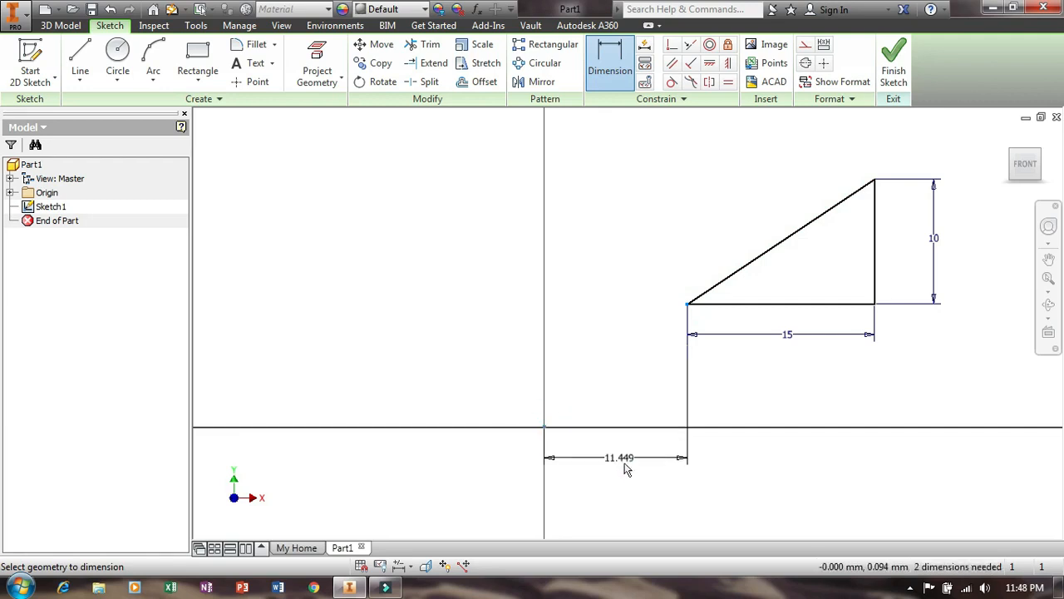
left_click(620, 474)
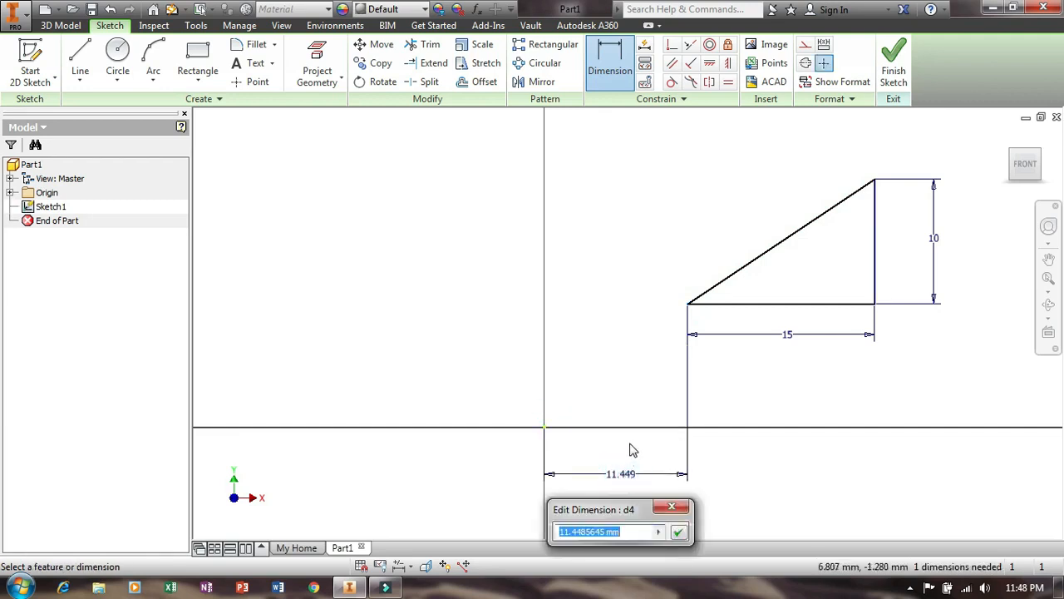
type("10")
key("Return")
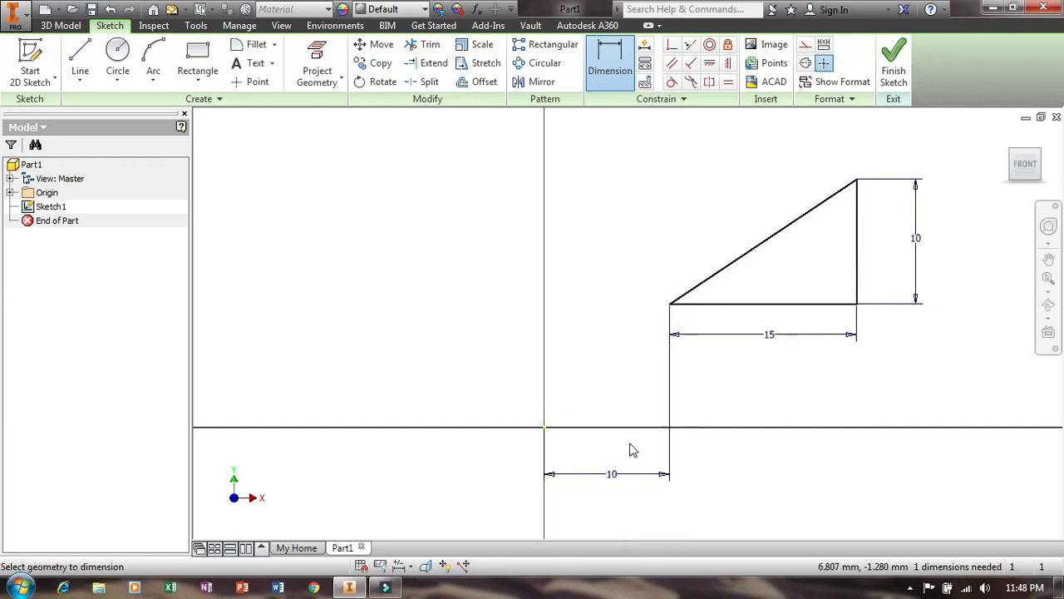
Dimension the vertical distance from the origin to the triangle's left corner and set it to 7 mm.
left_click(544, 427)
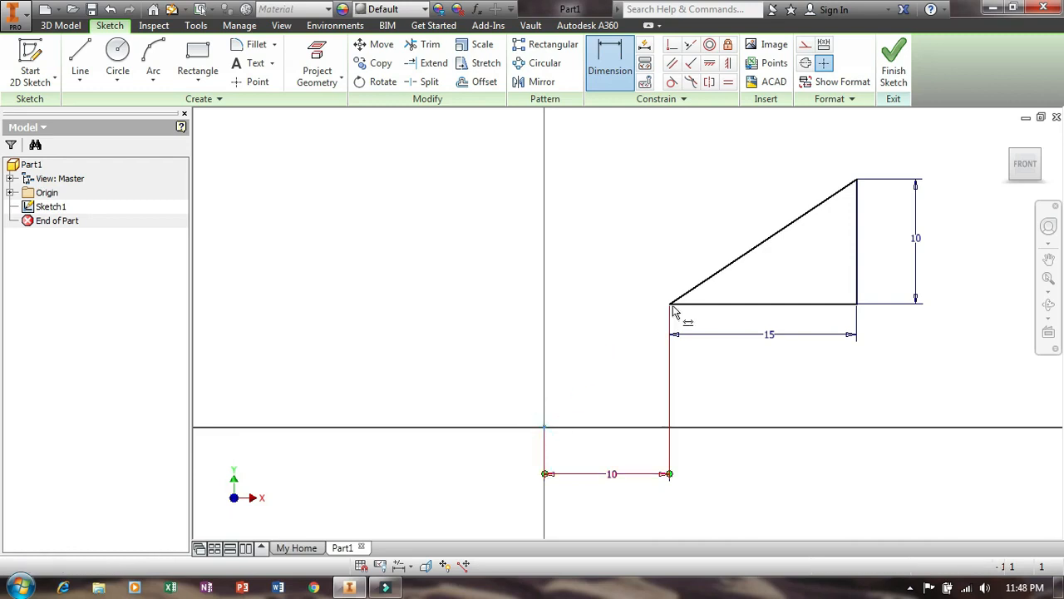
left_click(670, 304)
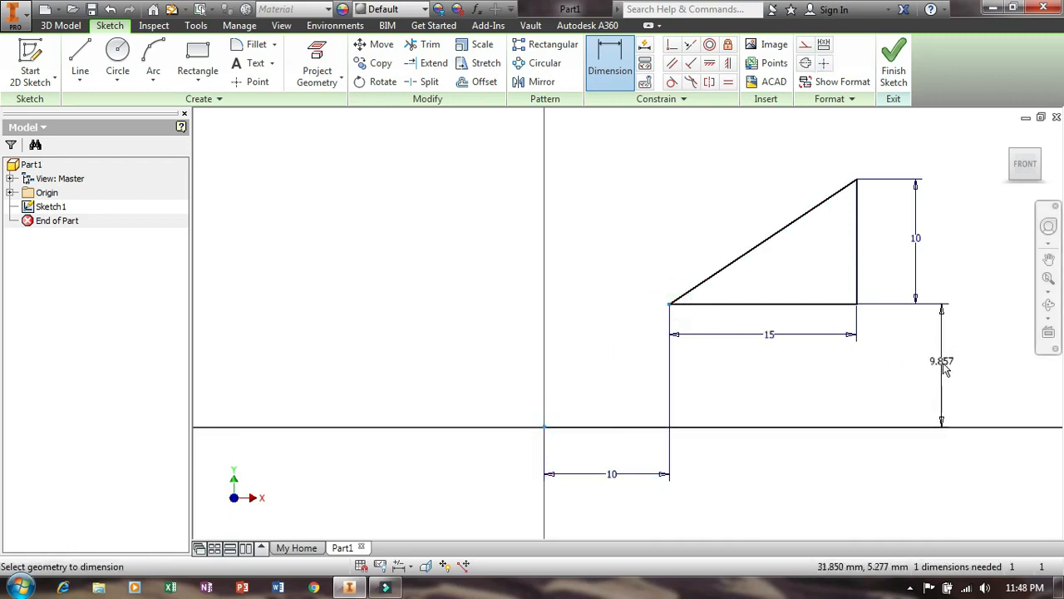
left_click(943, 363)
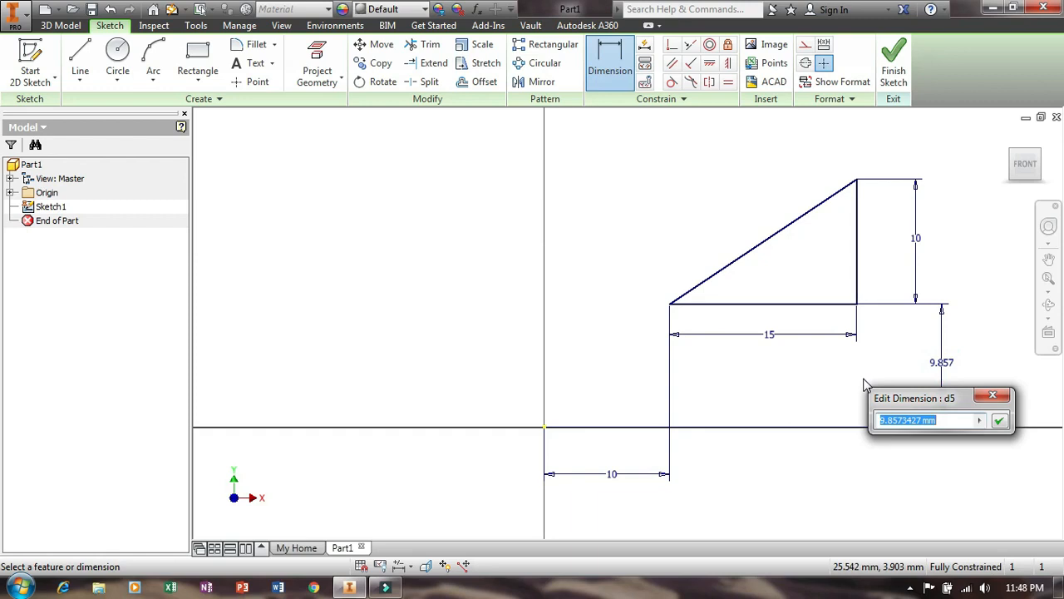
type("7")
key("Return")
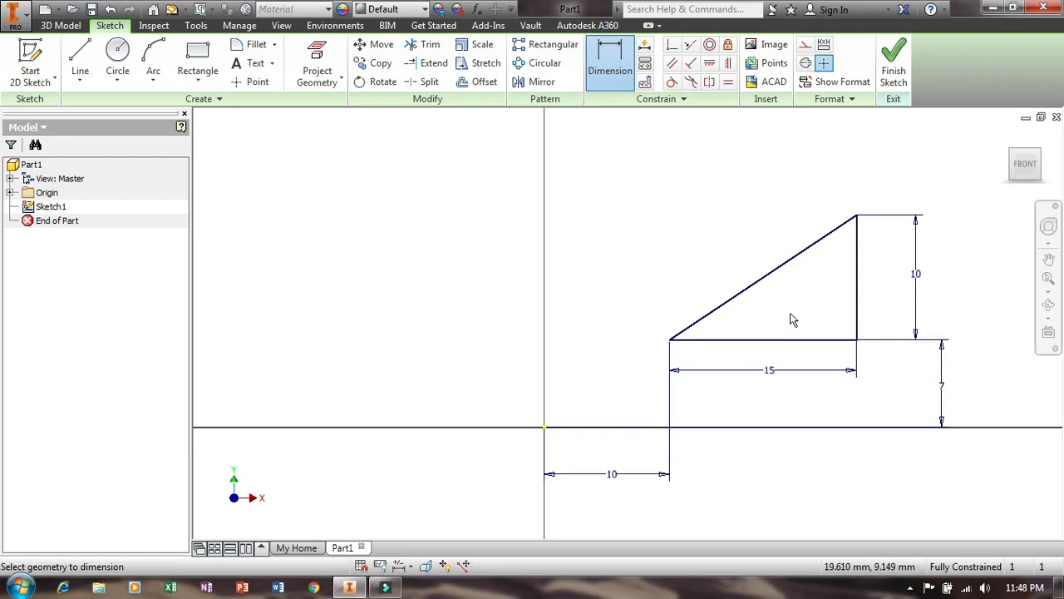
Try to move the whole triangle away from its dimensioned position by its sloped side.
key("Escape")
left_click_drag(584, 162, 1027, 479)
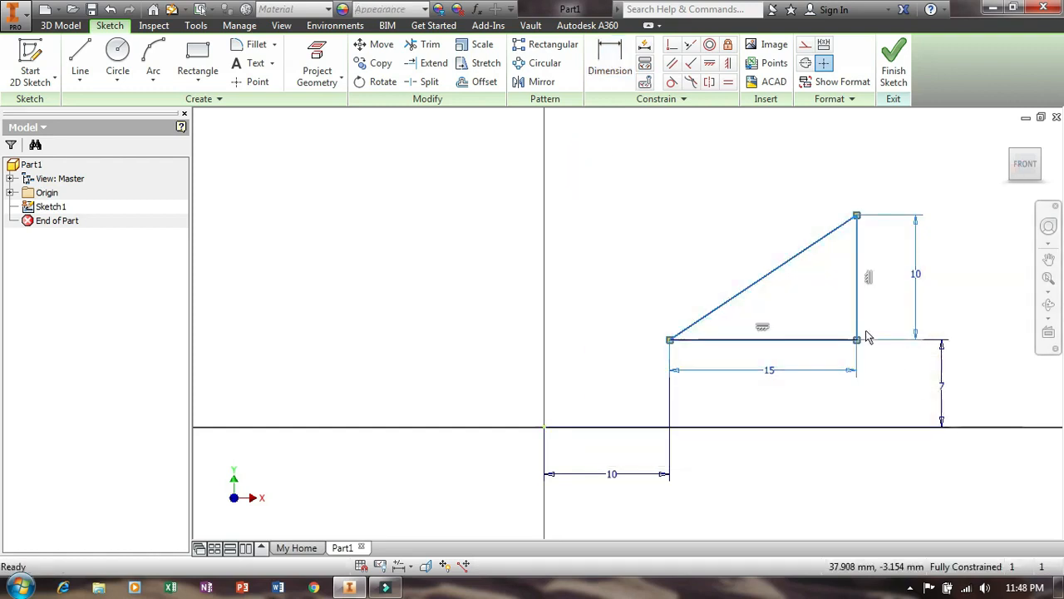
key("Escape")
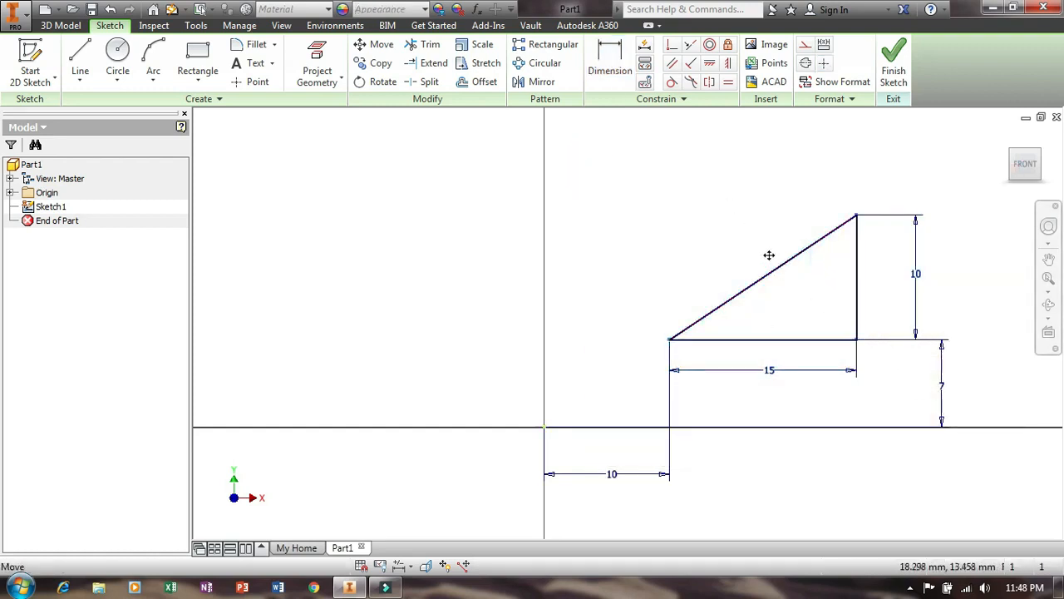
left_click_drag(769, 255, 760, 243)
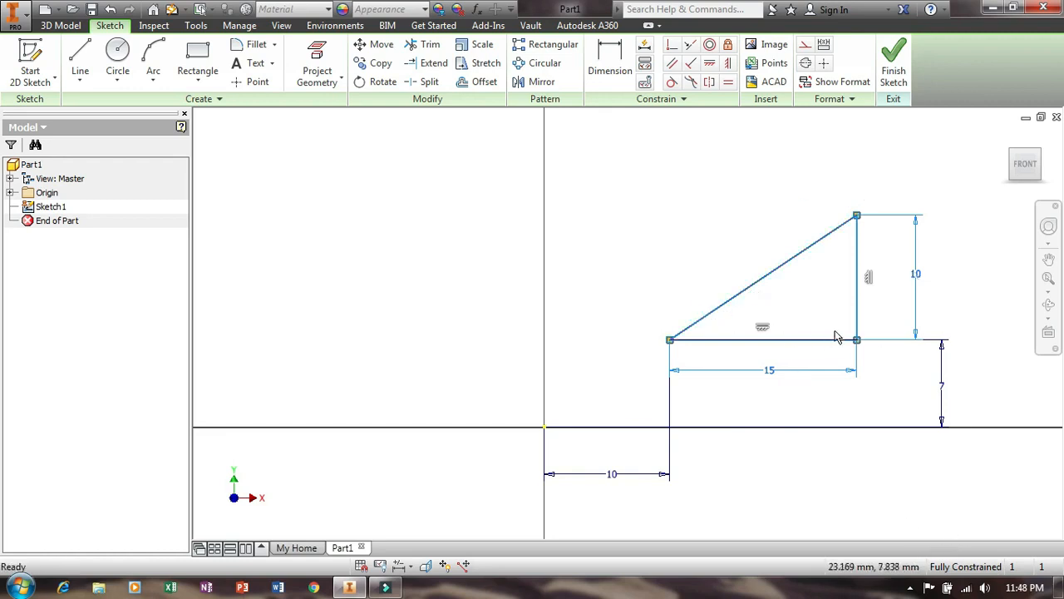
left_click_drag(767, 271, 713, 219)
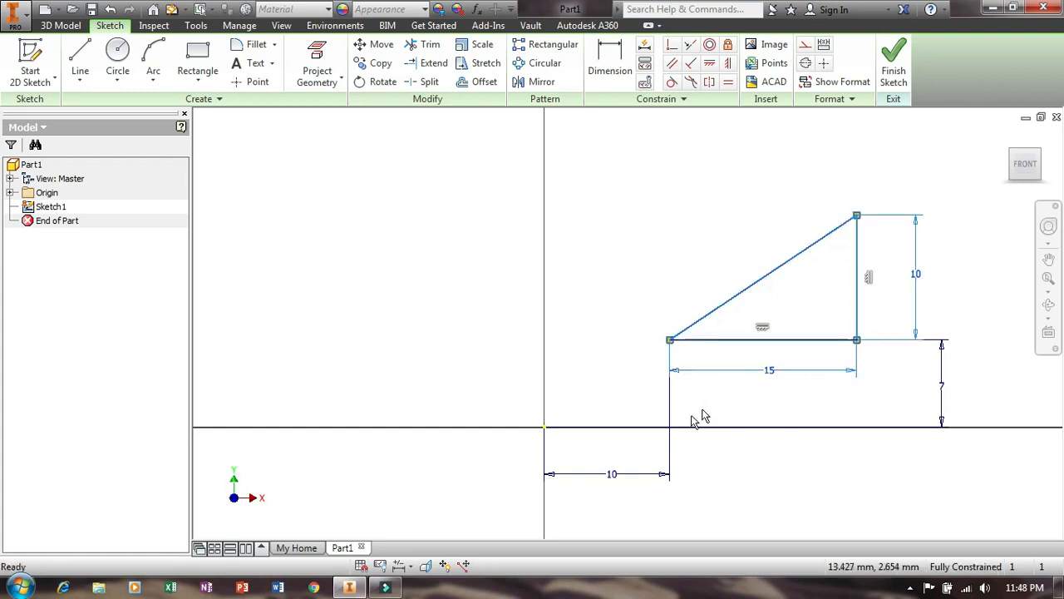
Delete the horizontal and vertical dimensions that locate the triangle from the origin.
left_click(665, 469)
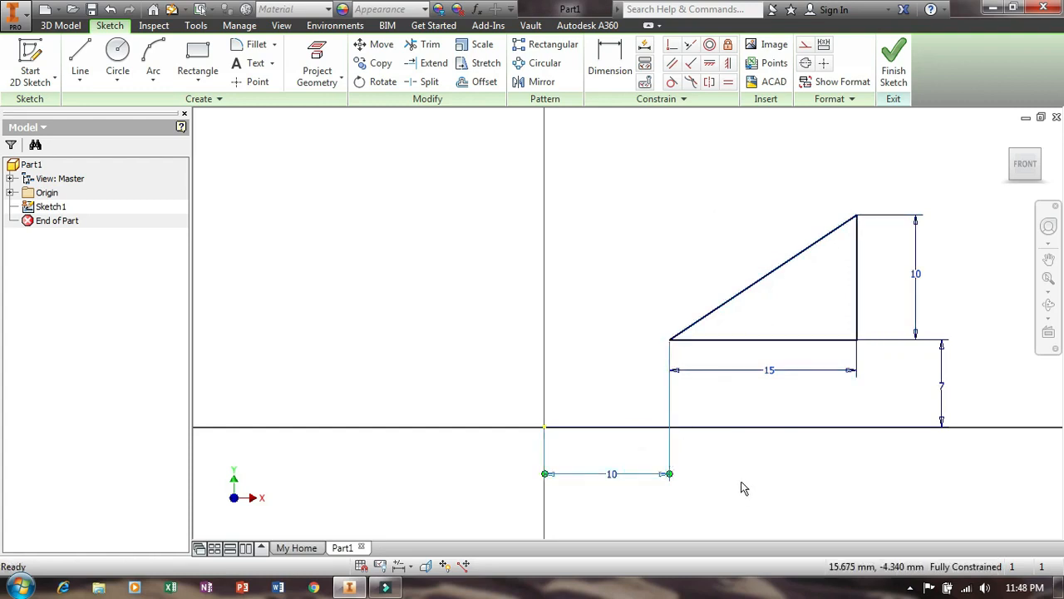
key("Delete")
left_click(942, 372)
key("Delete")
Move the whole triangle toward the vertical axis and back out to the upper right of the origin.
left_click_drag(604, 153, 929, 460)
left_click_drag(771, 280, 697, 260)
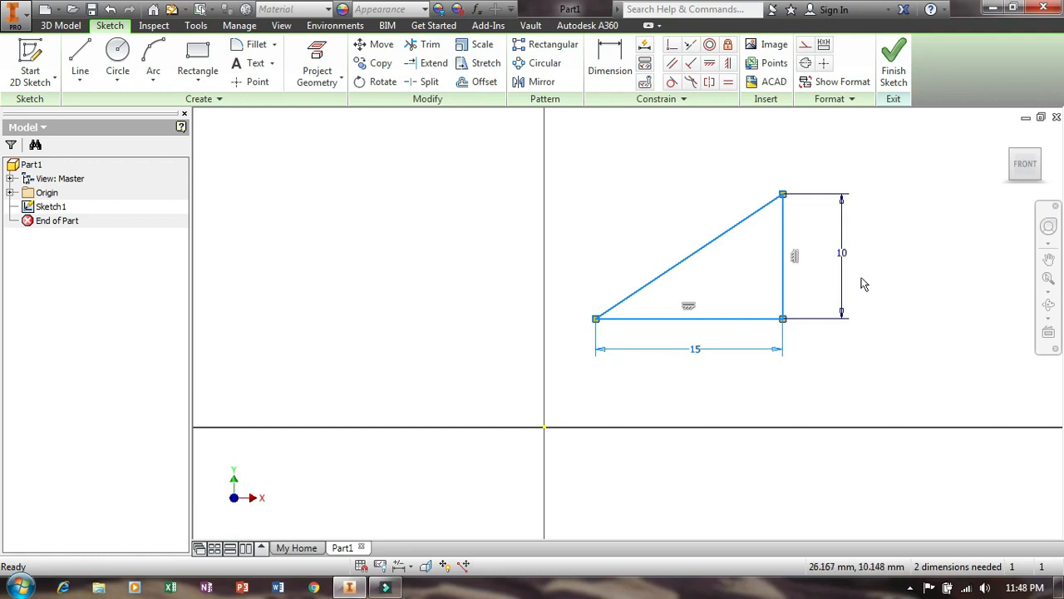
left_click_drag(717, 238, 814, 232)
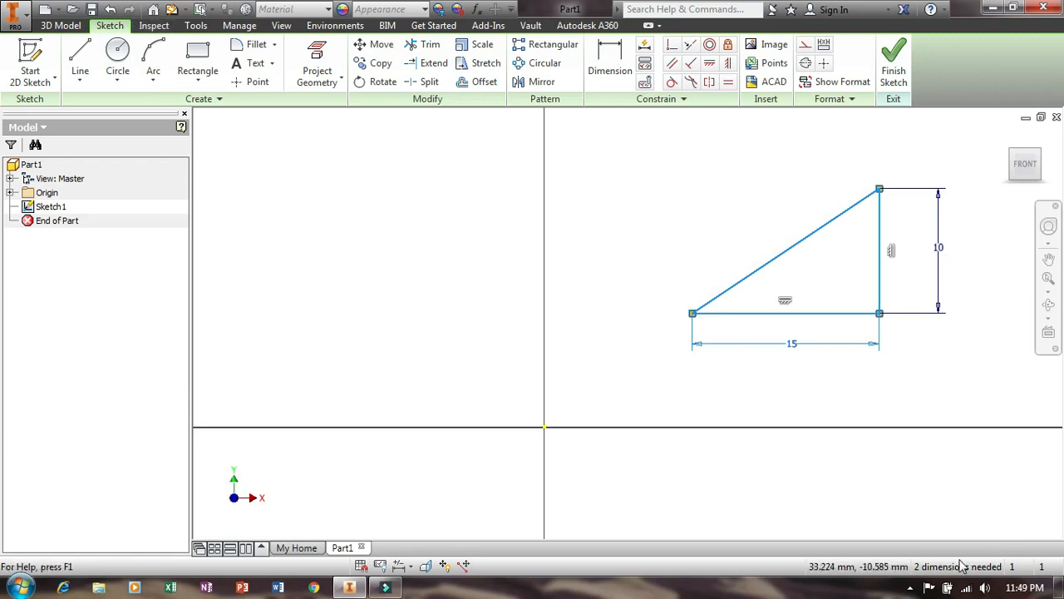
Sketch a single line rising gently to the right in the area to the upper left of the origin.
left_click(80, 56)
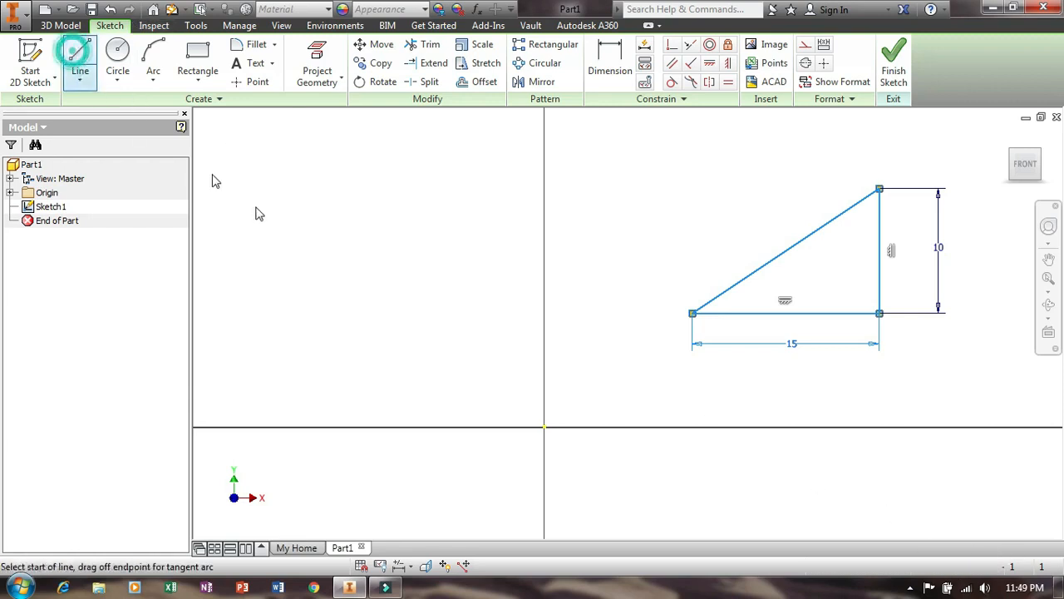
left_click(295, 216)
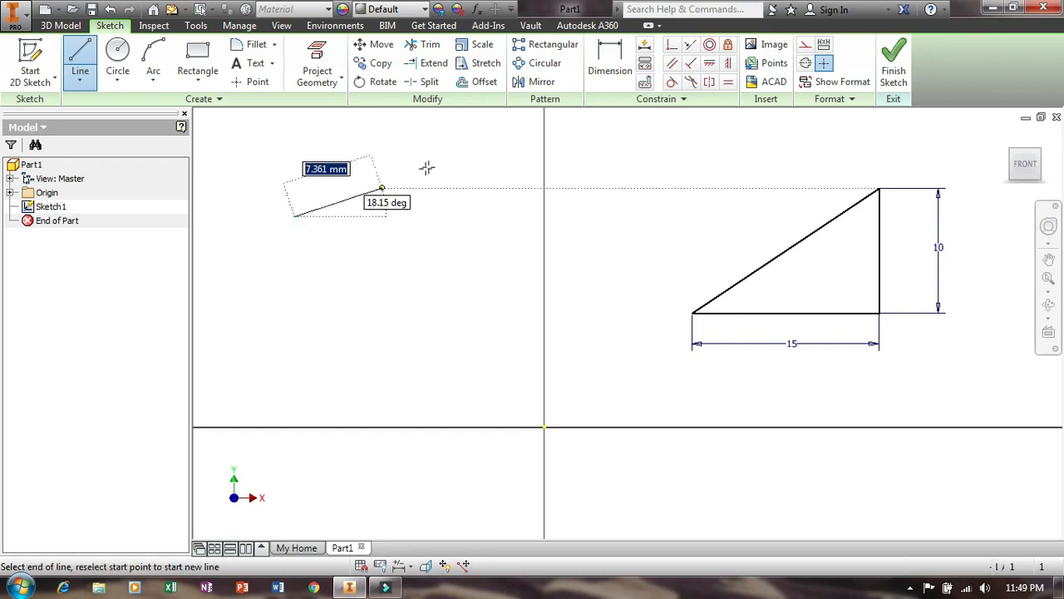
left_click(448, 165)
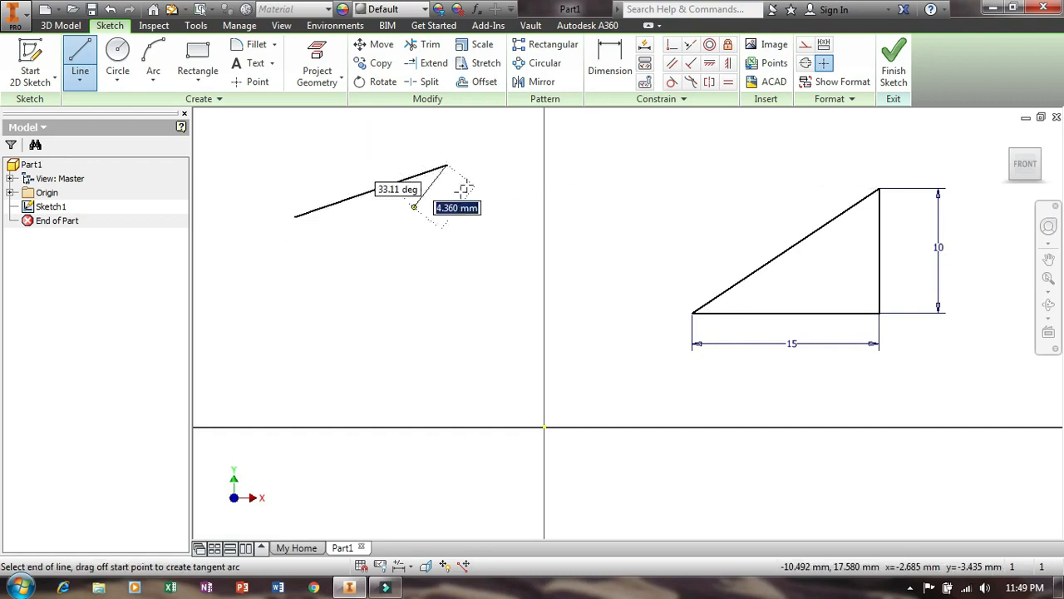
right_click(542, 270)
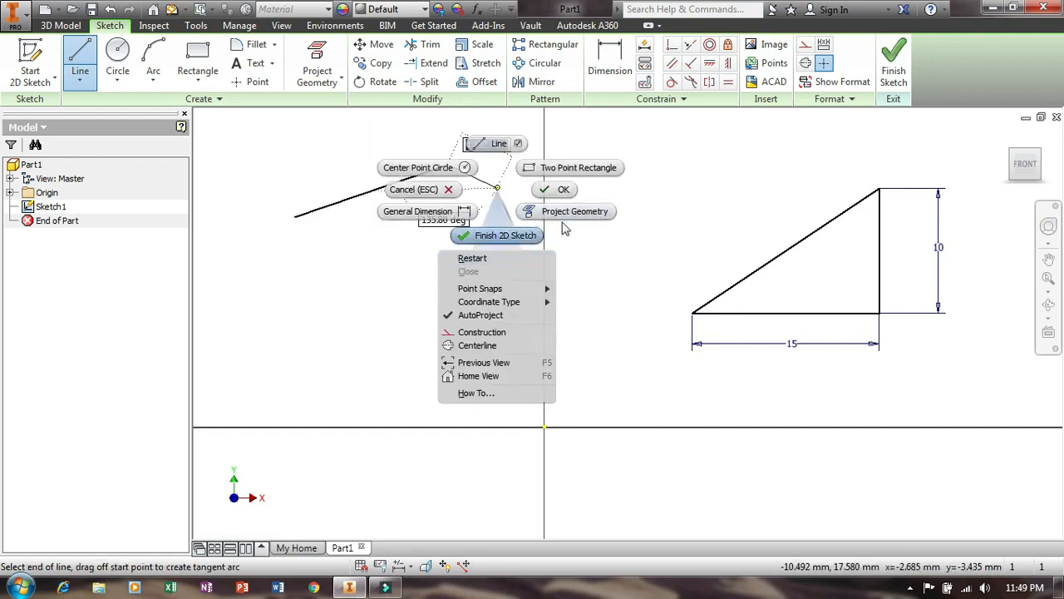
left_click(559, 190)
Sketch a second, flatter sloped line below the first one, to the left of the vertical axis.
right_click(404, 260)
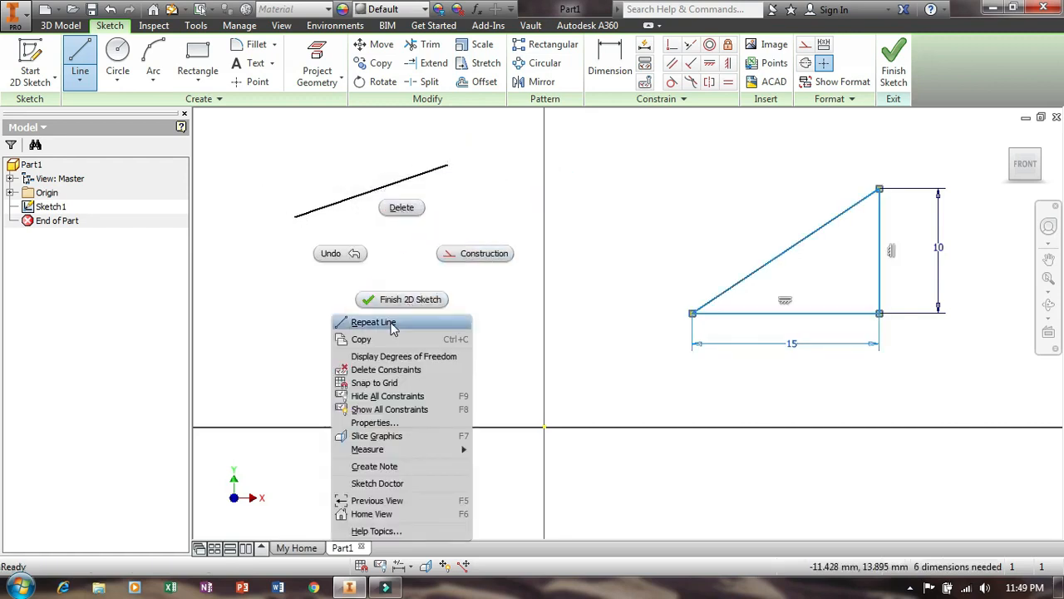
left_click(80, 63)
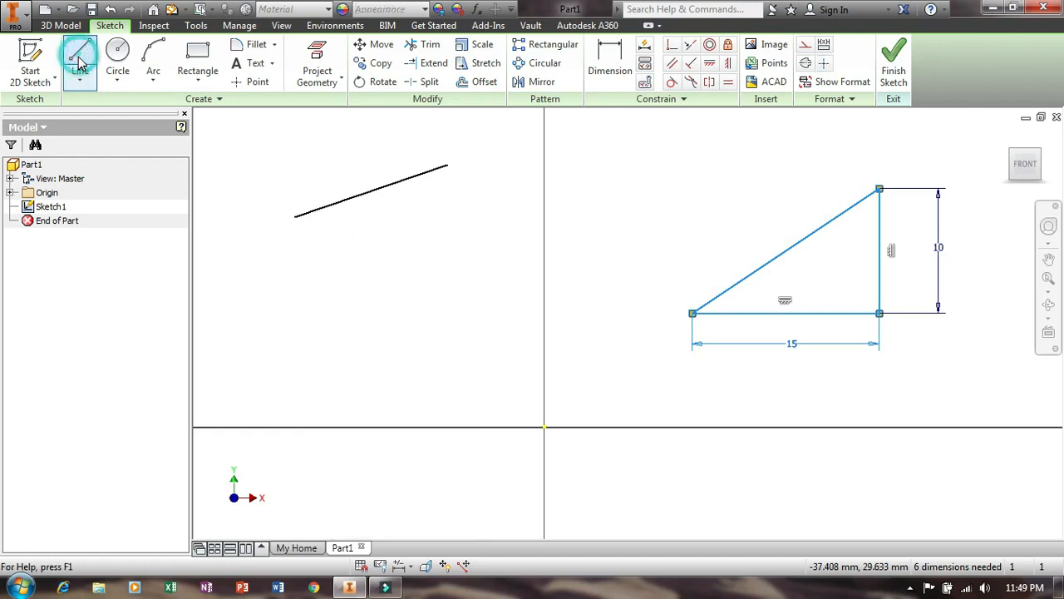
left_click(76, 57)
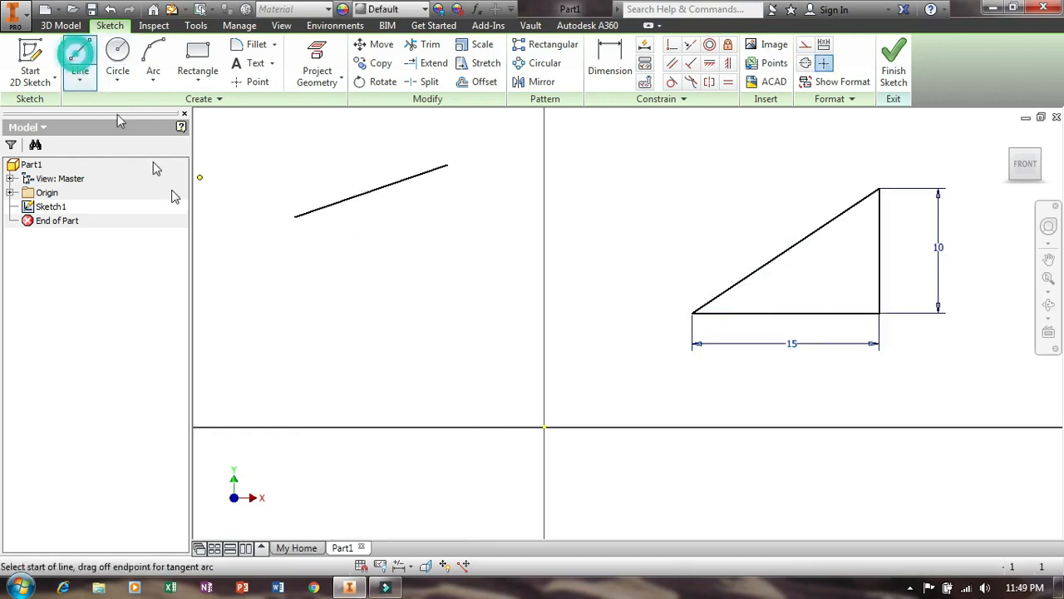
left_click(311, 301)
left_click(501, 273)
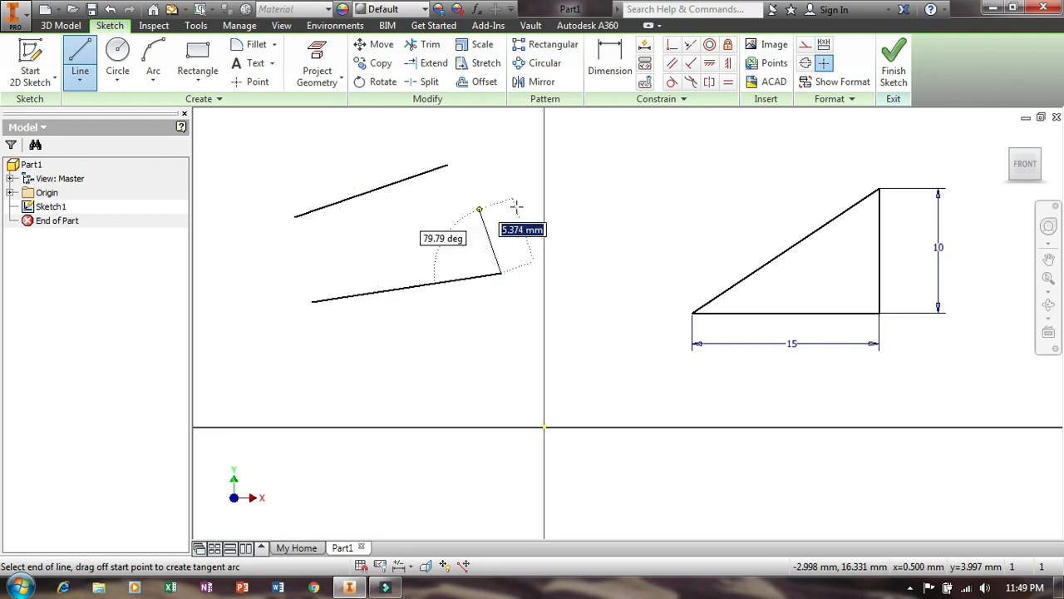
right_click(516, 207)
left_click(580, 206)
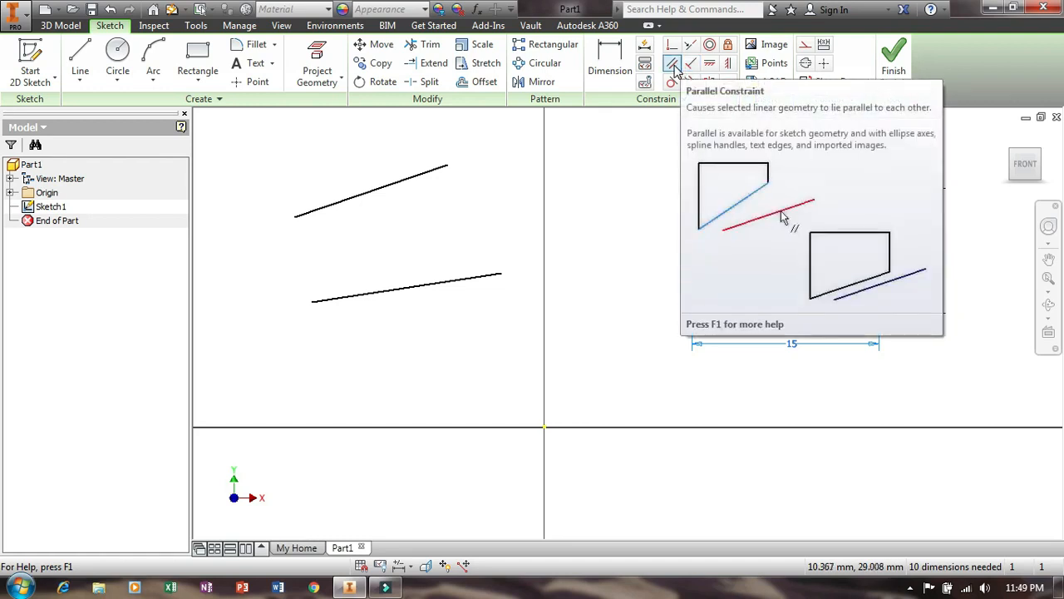
Apply a Parallel constraint between the two separate sloped lines, dropping any constraint attempt on the preselected triangle.
left_click(675, 70)
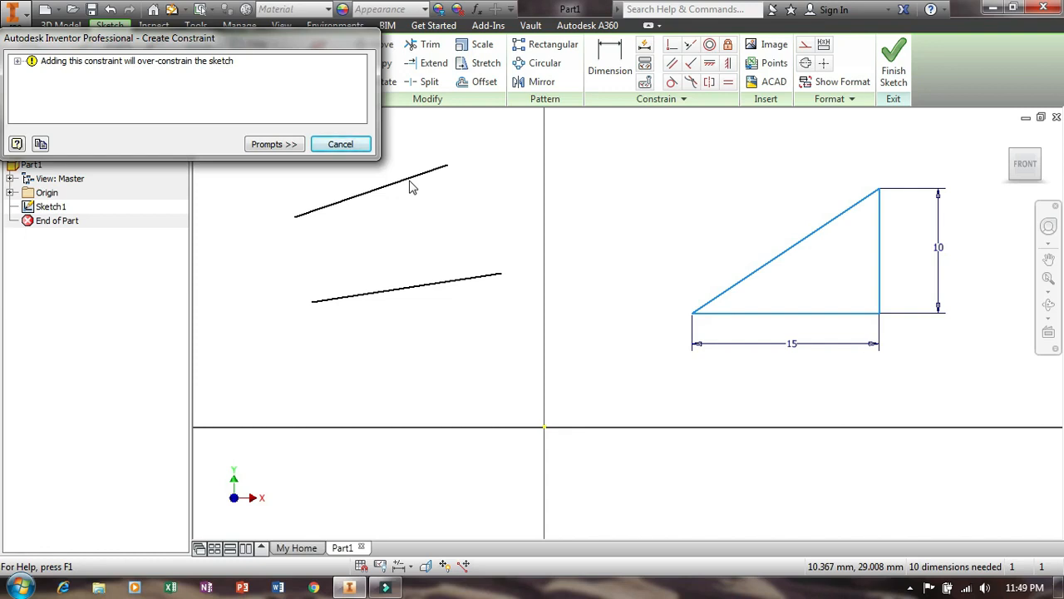
left_click(340, 144)
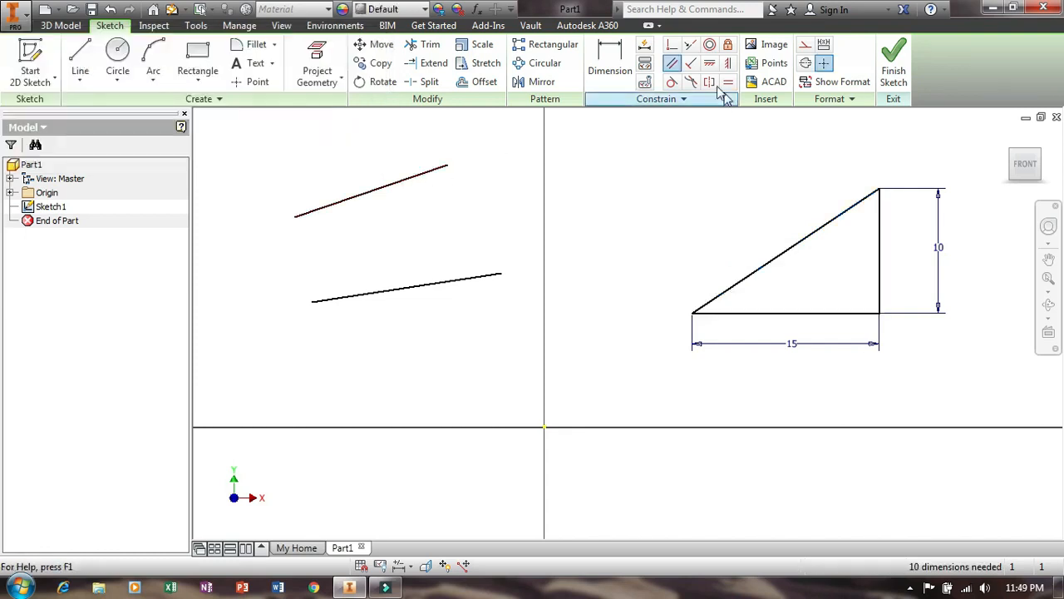
left_click(674, 70)
left_click(427, 175)
left_click(440, 283)
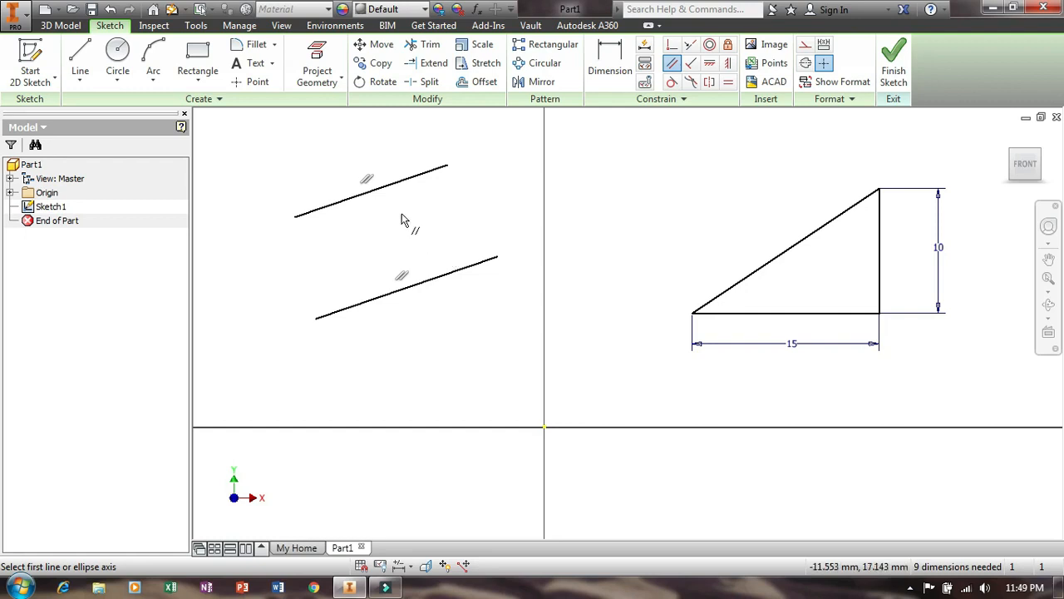
Undo the Parallel constraint and both separate sloped lines, leaving only the triangle.
key("Escape")
key("ctrl+z")
key("ctrl+z")
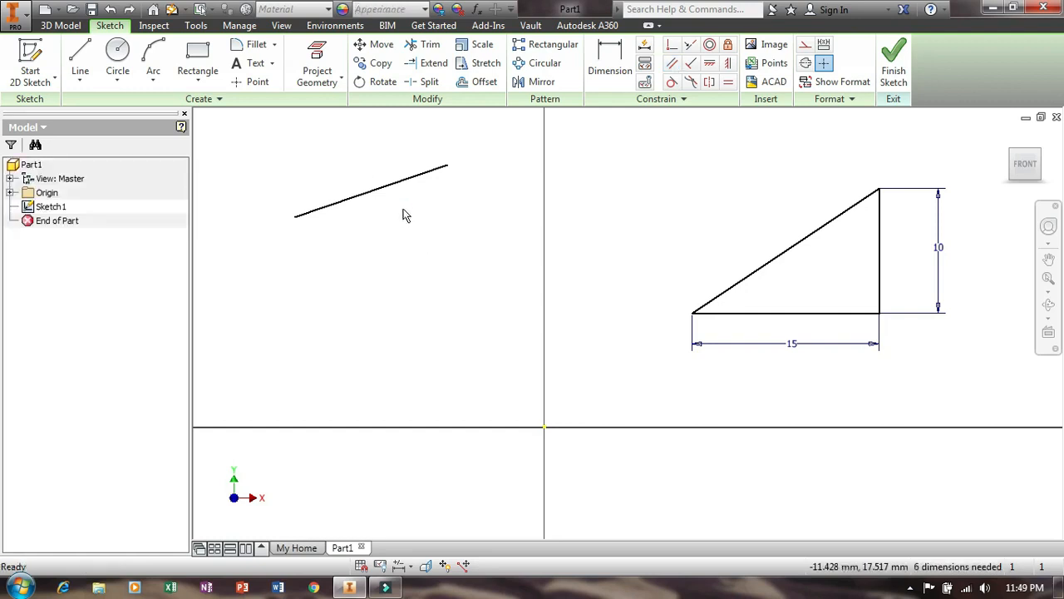
key("ctrl+z")
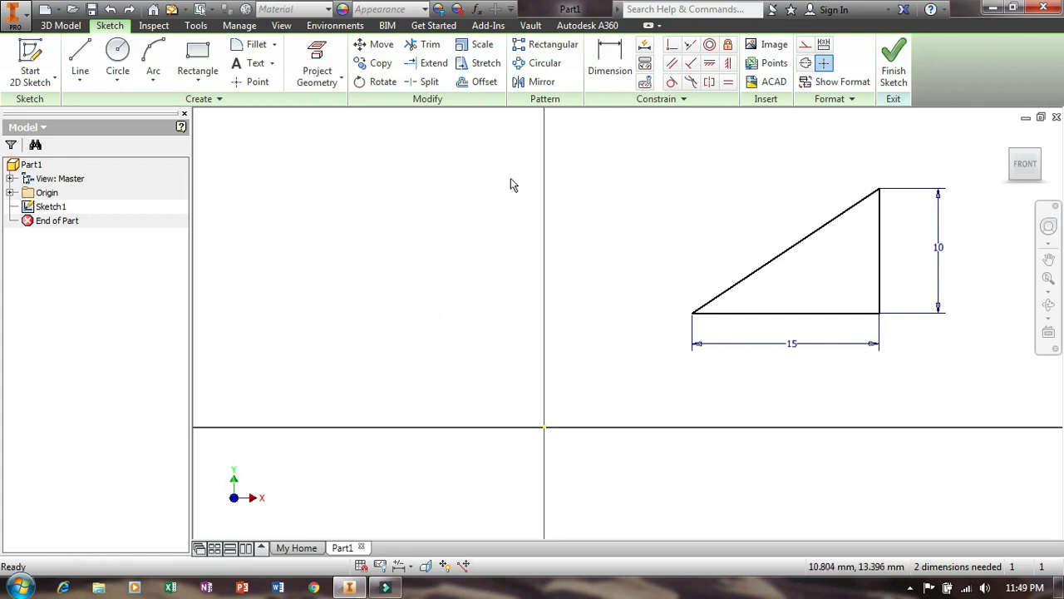
Sketch a single line about 17 mm long, sloping slightly down to the right, in the area to the upper left of the origin.
left_click(80, 56)
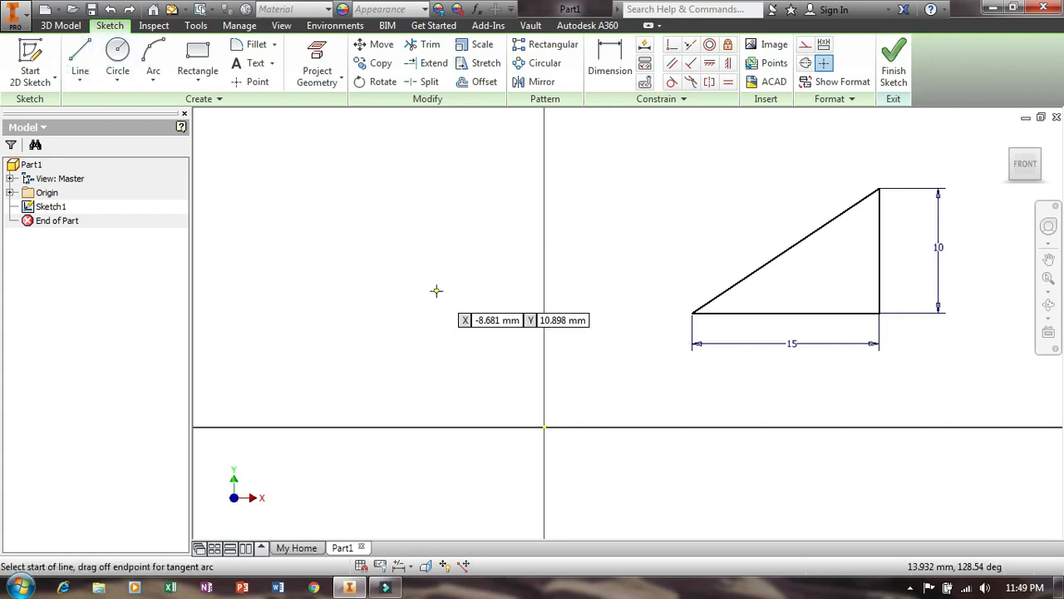
left_click(320, 259)
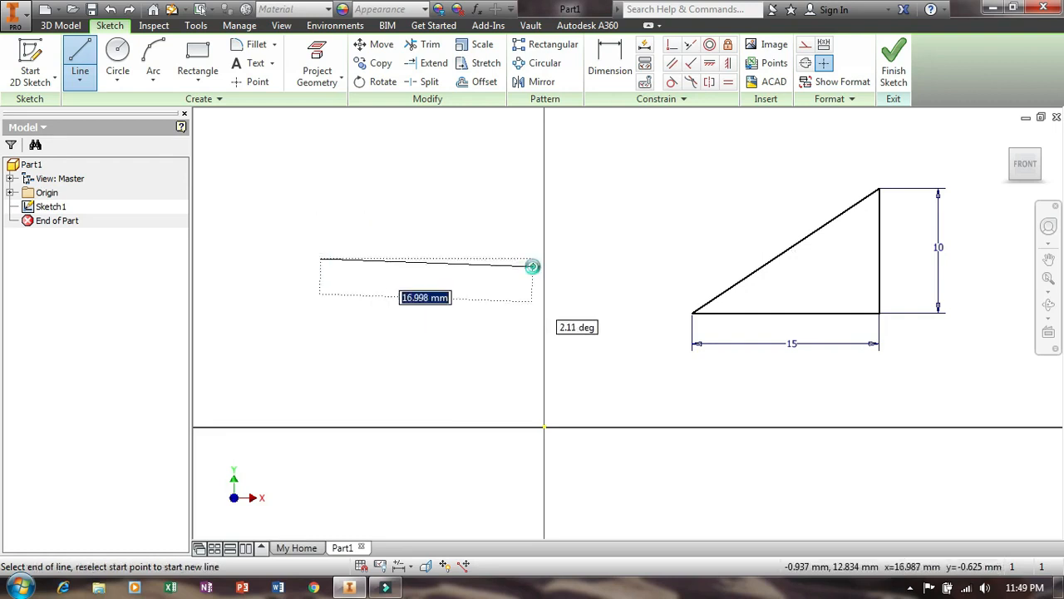
left_click(532, 266)
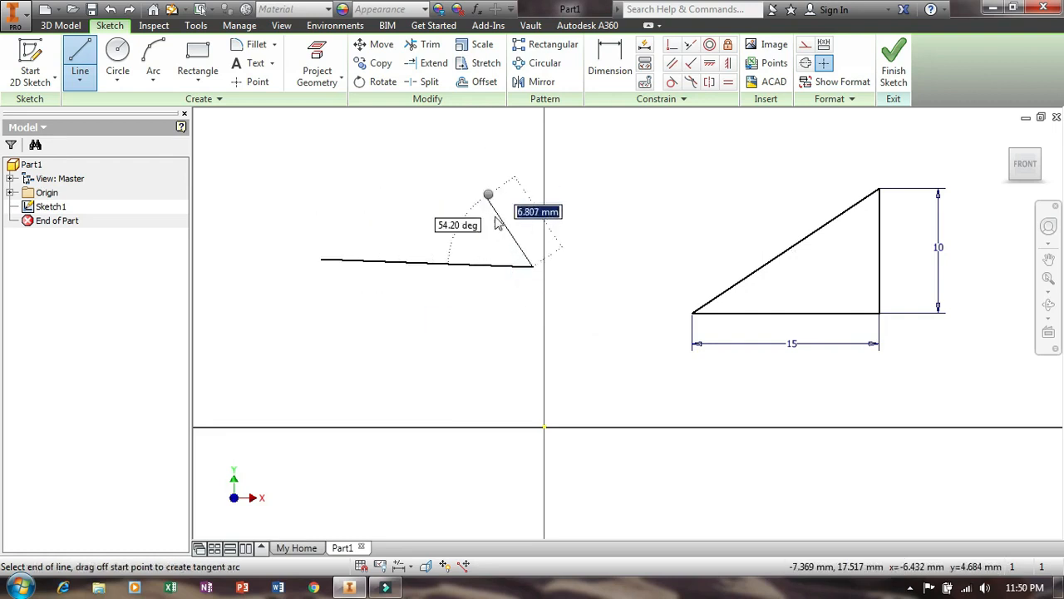
right_click(487, 195)
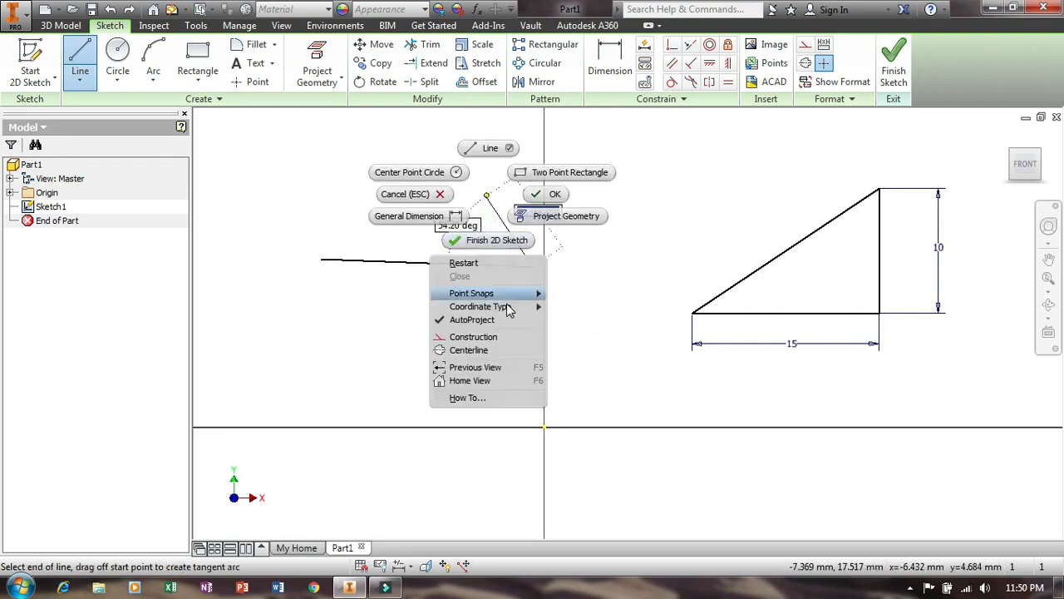
left_click(541, 198)
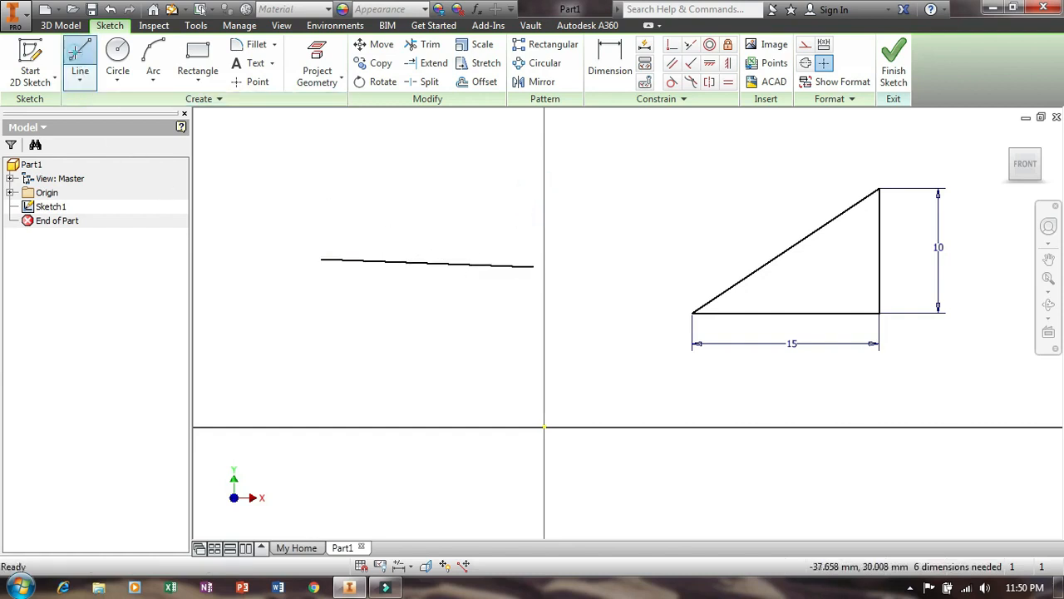
Sketch a short, steep separate line above the long sloped line, without touching it.
left_click(80, 55)
left_click(426, 144)
left_click(403, 223)
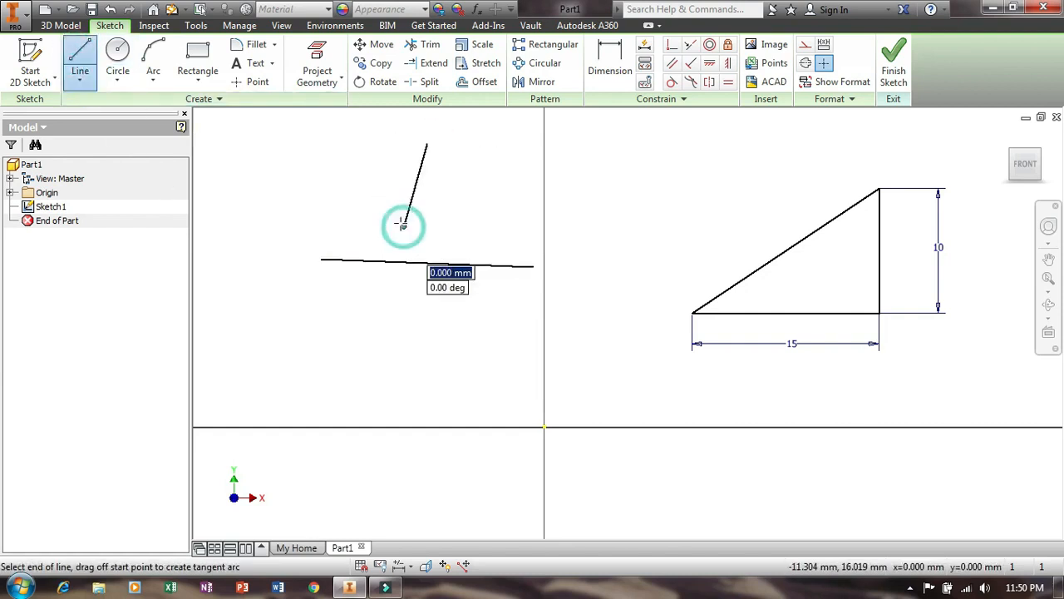
right_click(404, 226)
key("Escape")
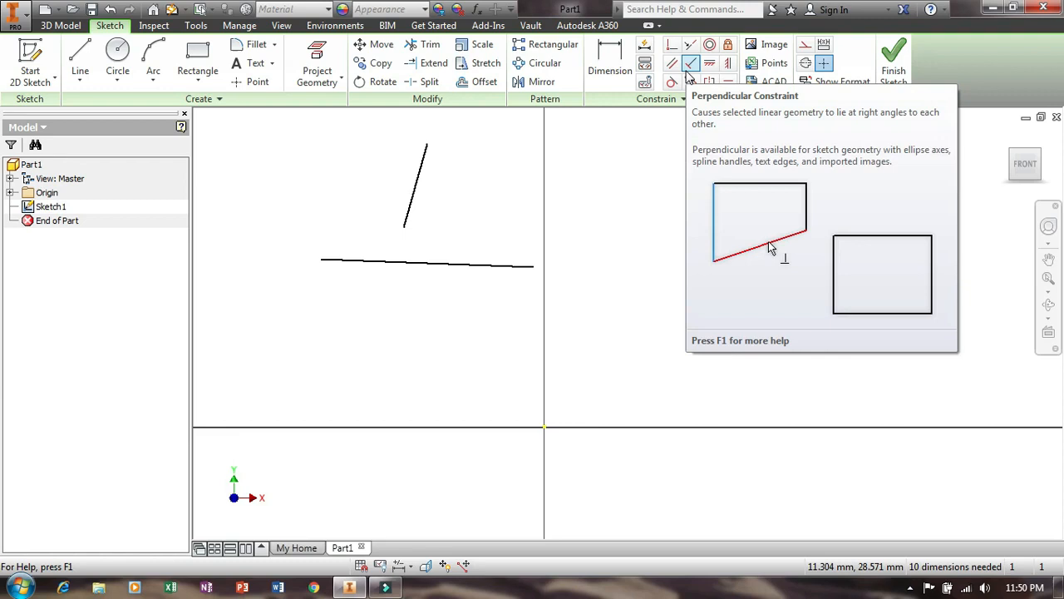
Constrain the short steep line and the long line perpendicular to each other, and make the short line vertical.
left_click(688, 70)
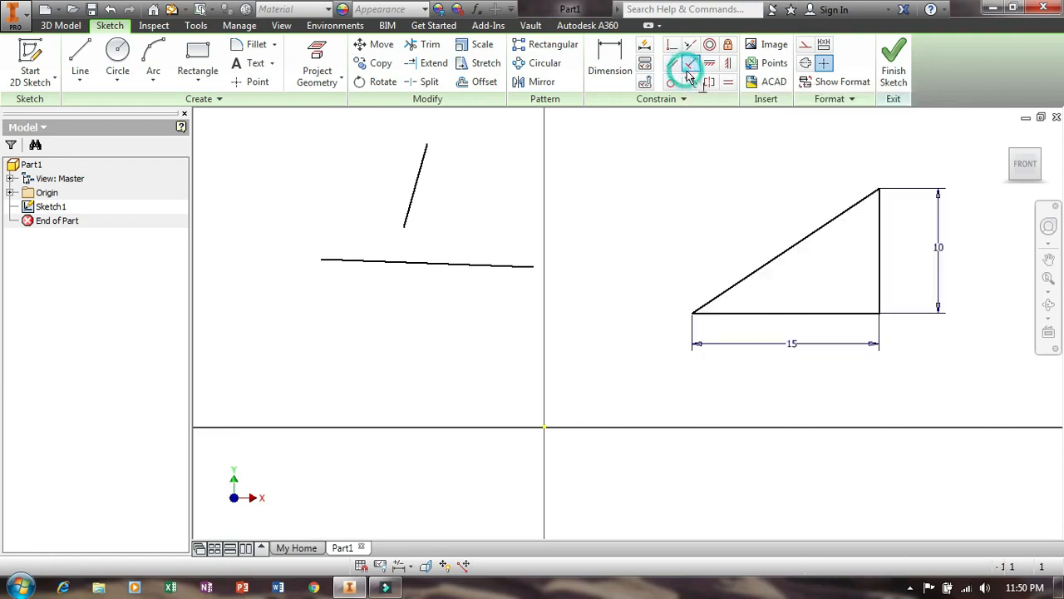
left_click(418, 191)
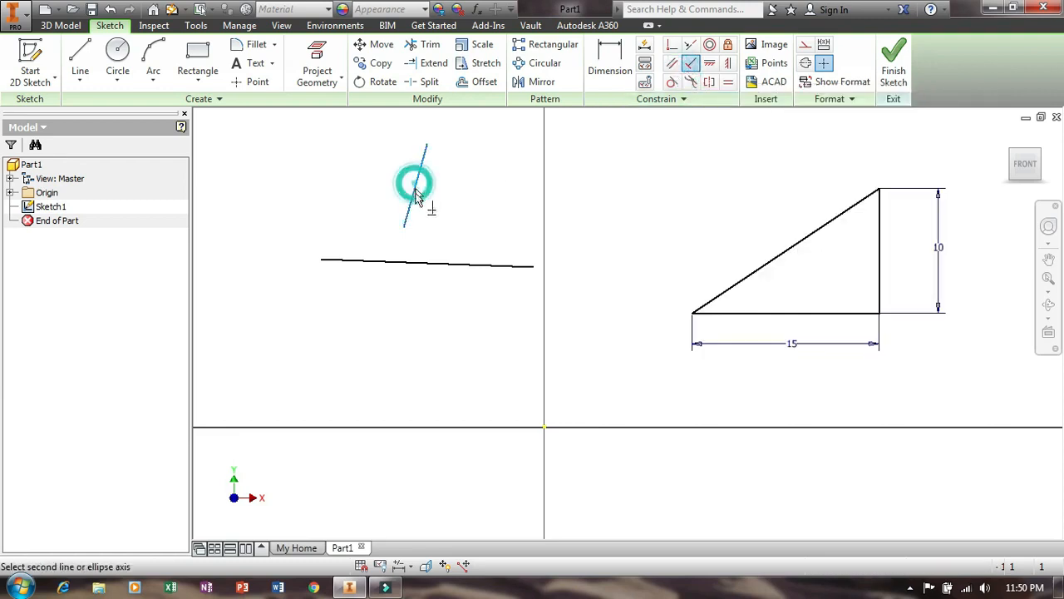
left_click(441, 266)
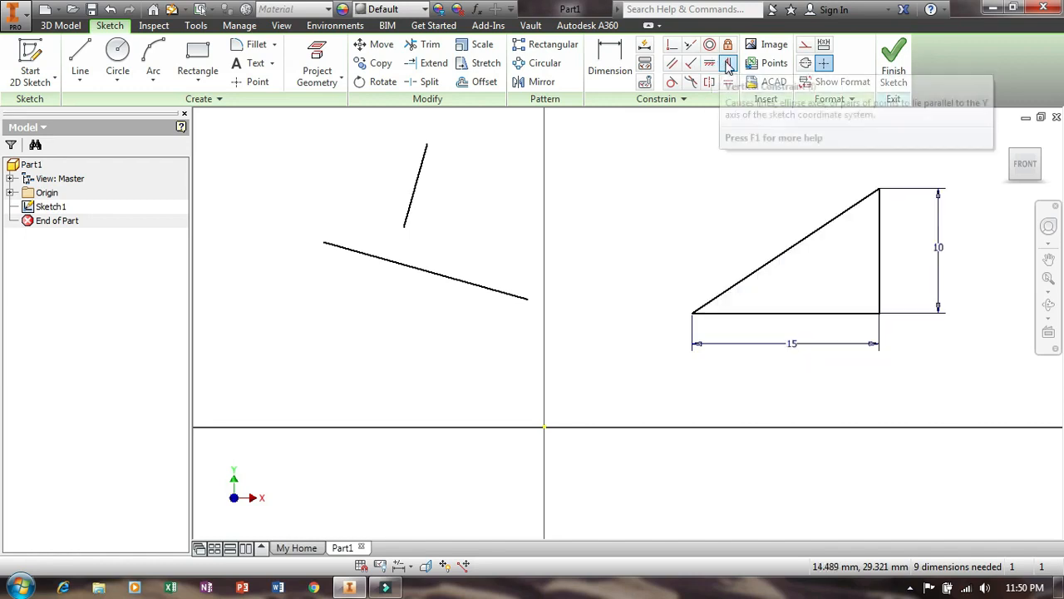
left_click(728, 65)
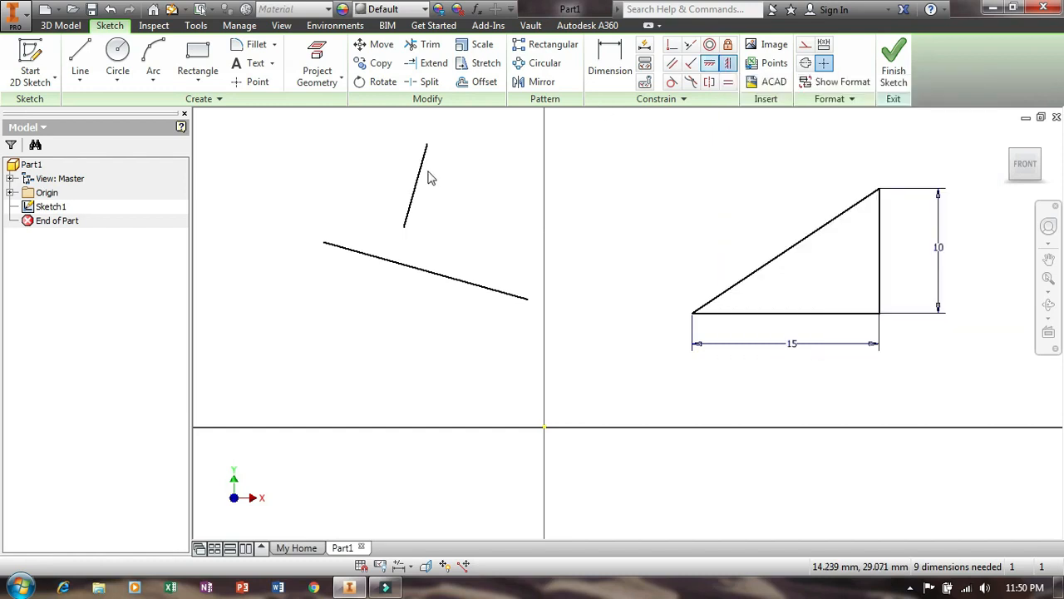
left_click(420, 183)
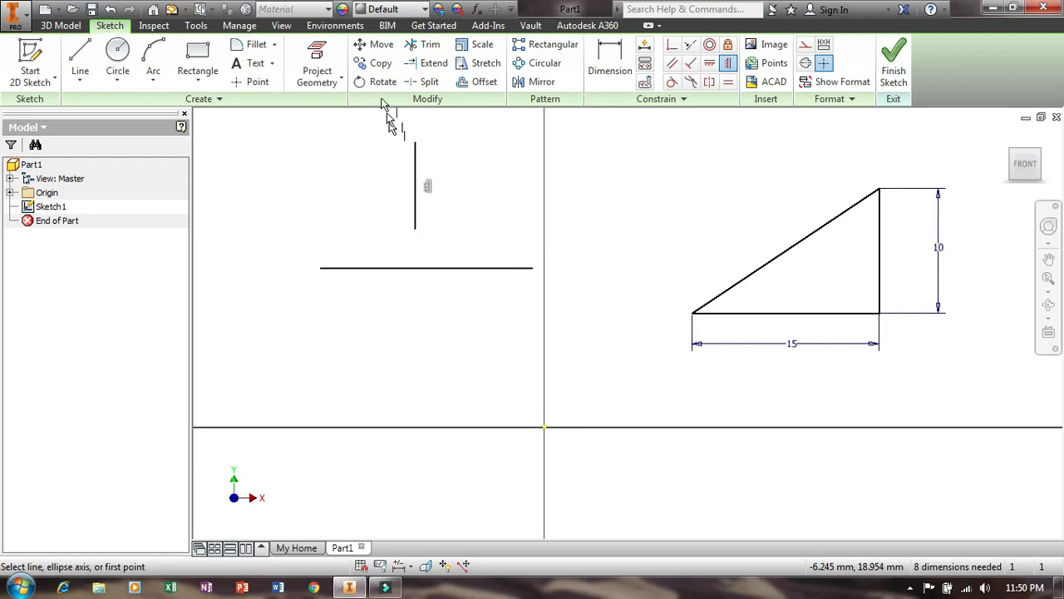
Extend the short vertical line down to meet the long horizontal line.
left_click(426, 64)
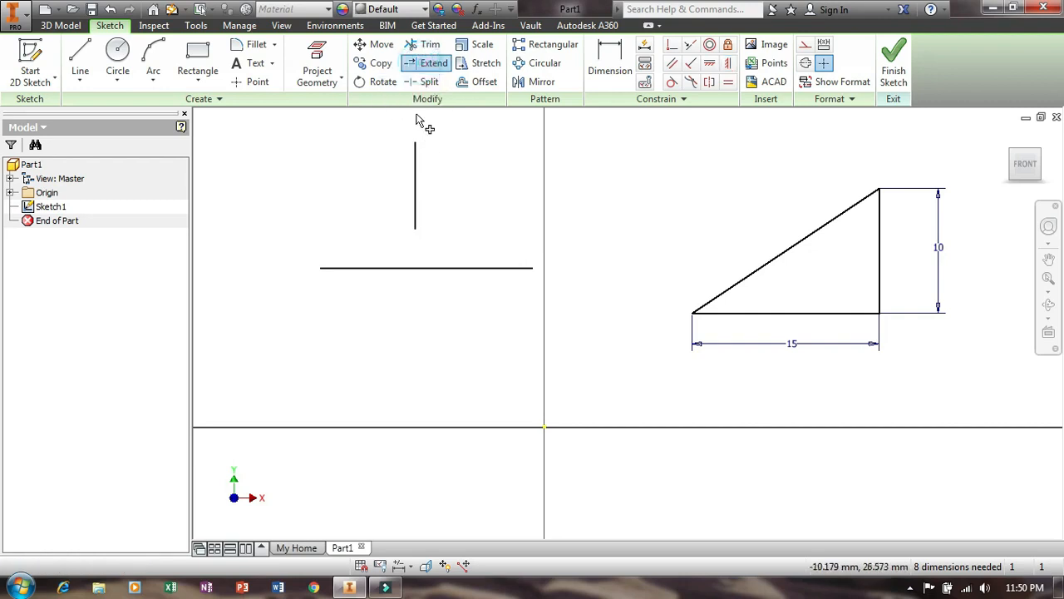
left_click(416, 174)
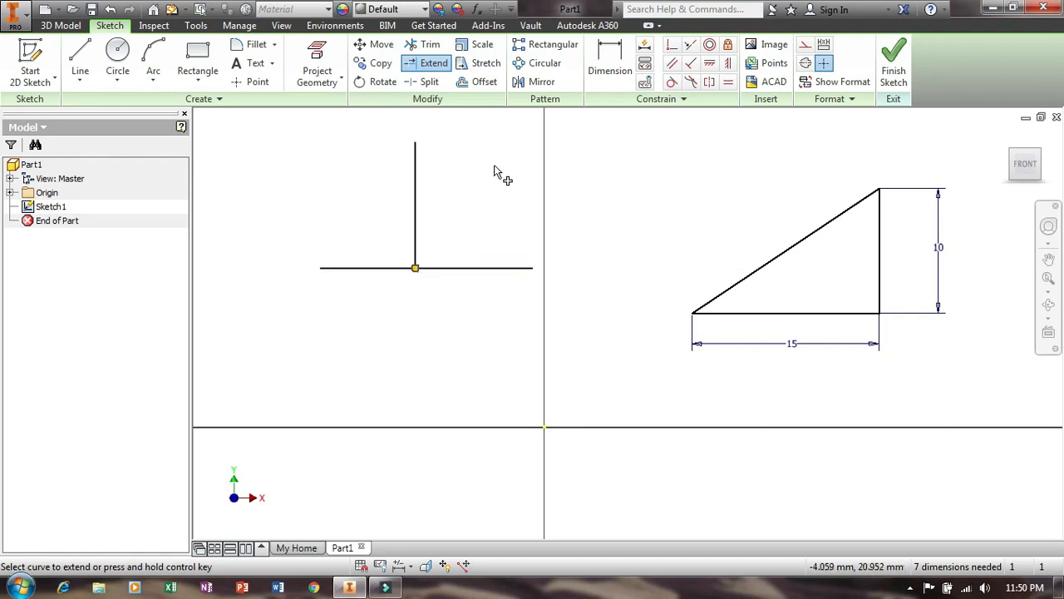
key("Escape")
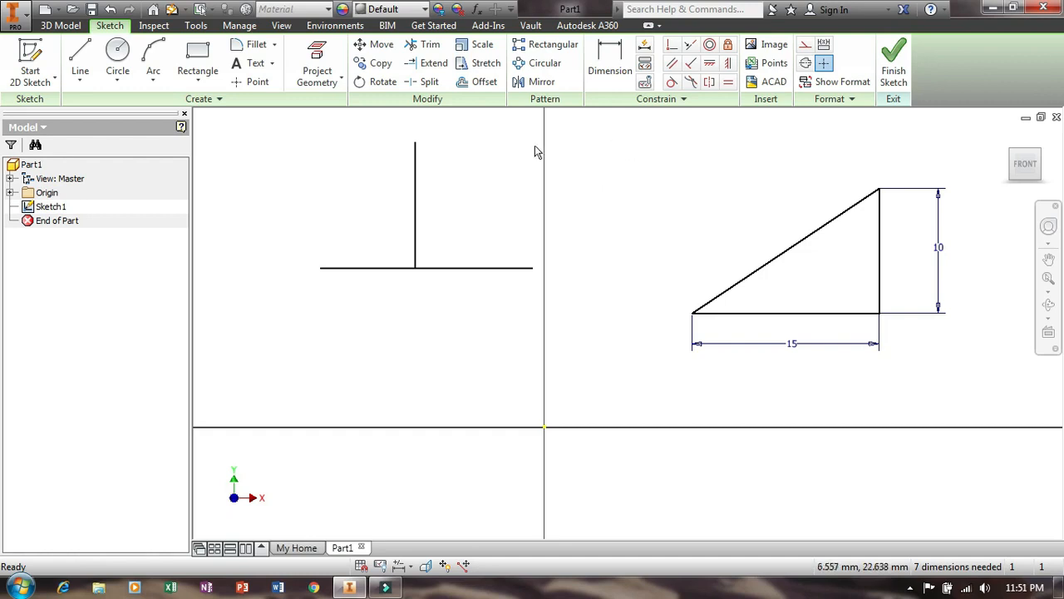
Try a wavy interpolation spline through five points below the two joined lines, and cancel it.
left_click(80, 79)
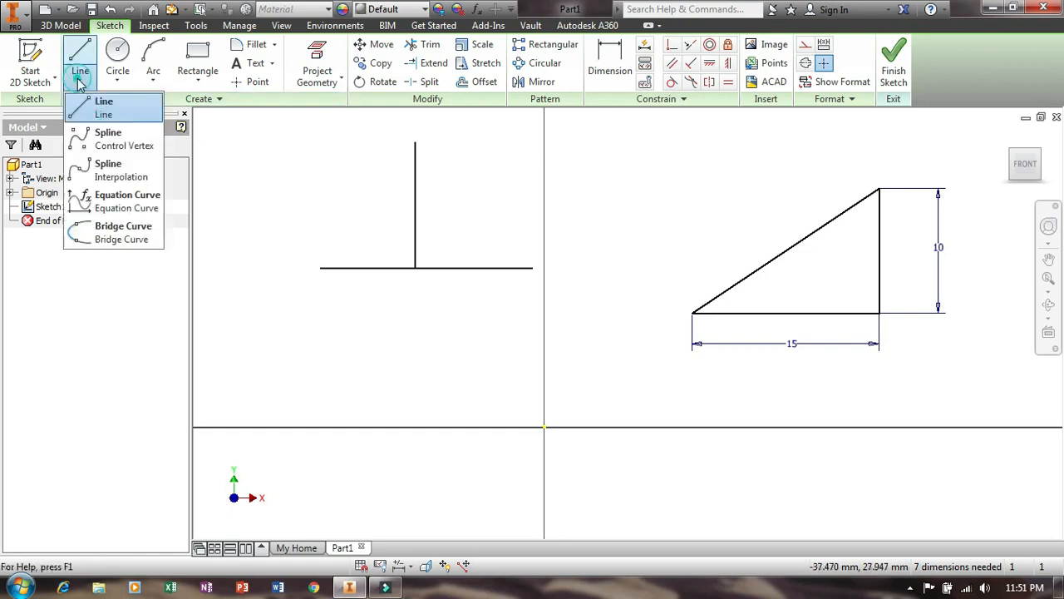
left_click(128, 174)
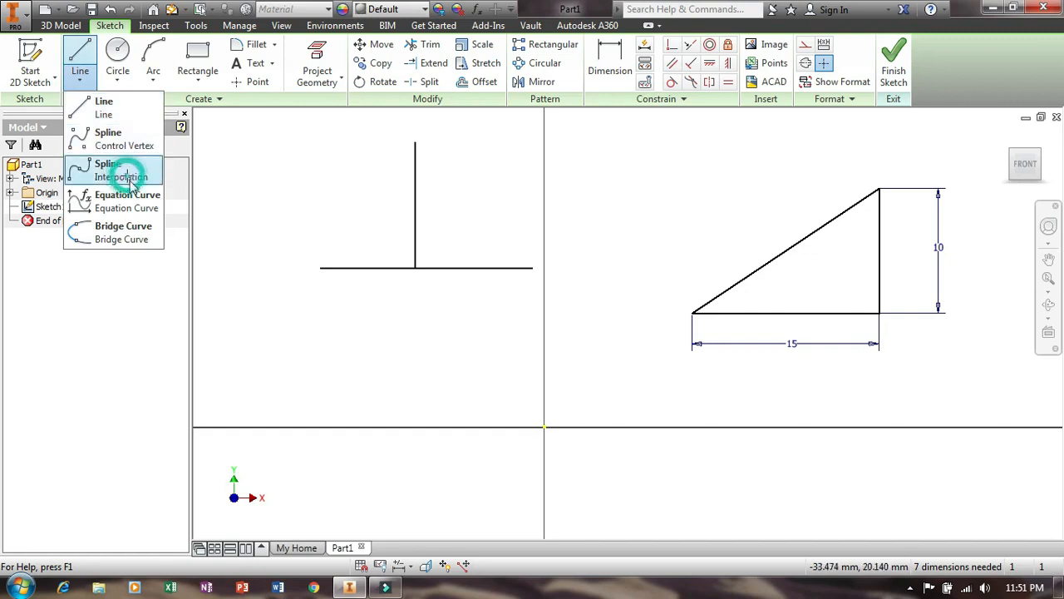
left_click(261, 375)
left_click(301, 330)
left_click(369, 380)
left_click(445, 330)
left_click(514, 354)
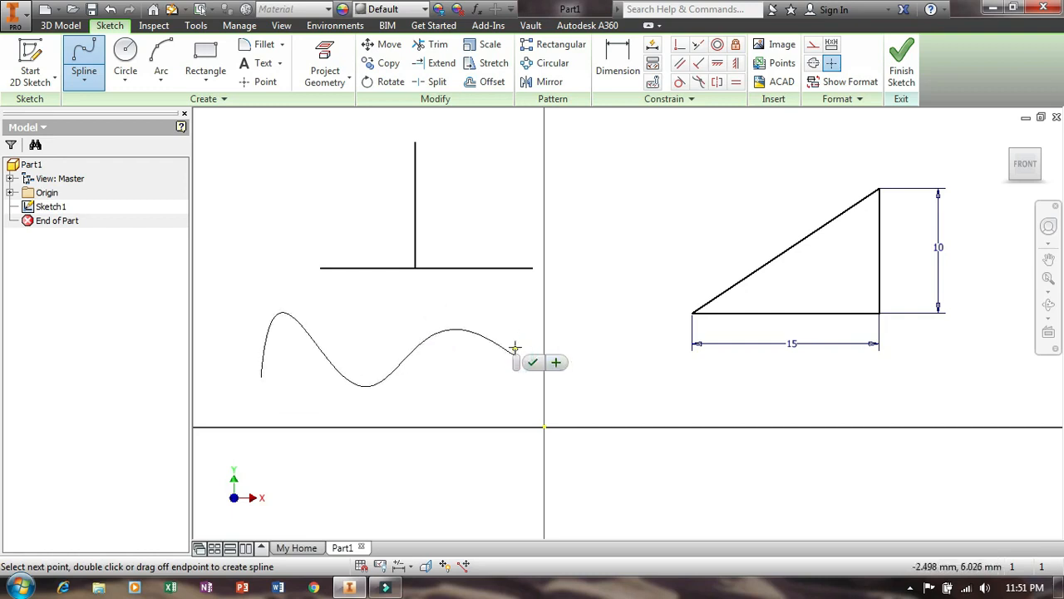
right_click(503, 314)
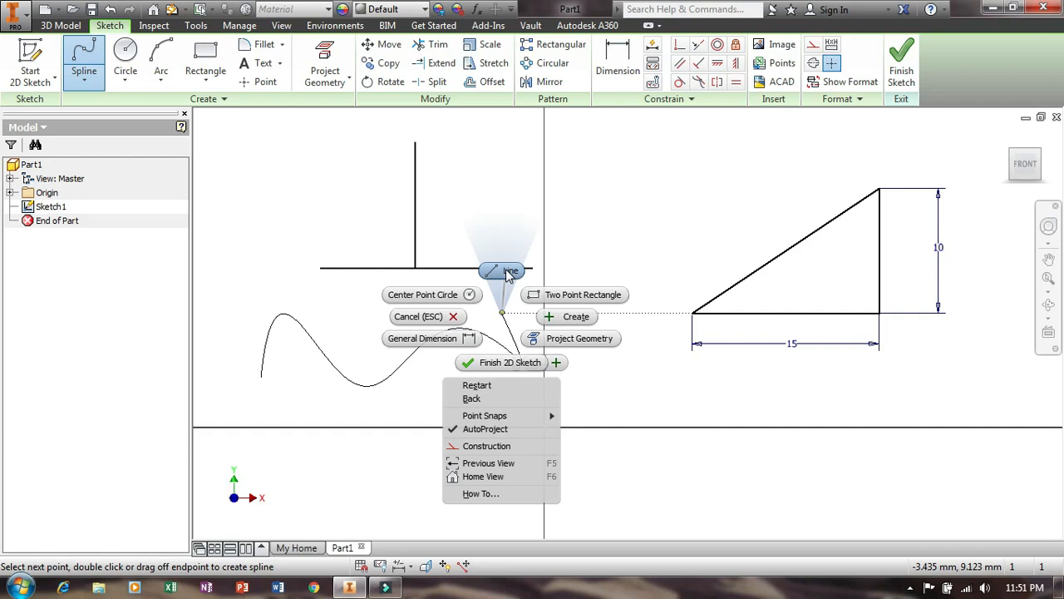
left_click(418, 316)
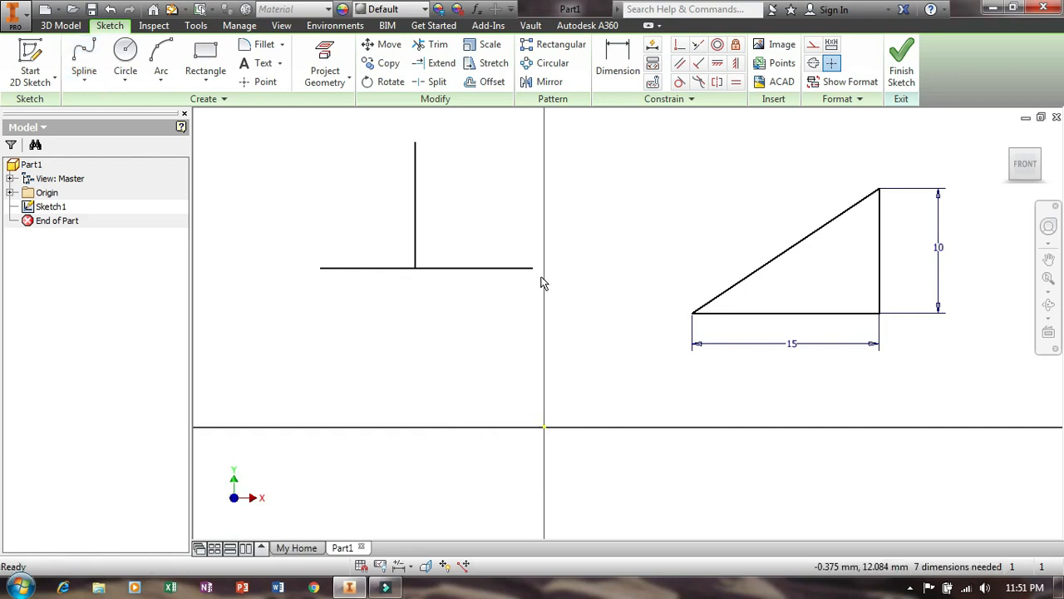
Delete the joined vertical and horizontal lines, keeping the dimensioned triangle.
left_click(84, 79)
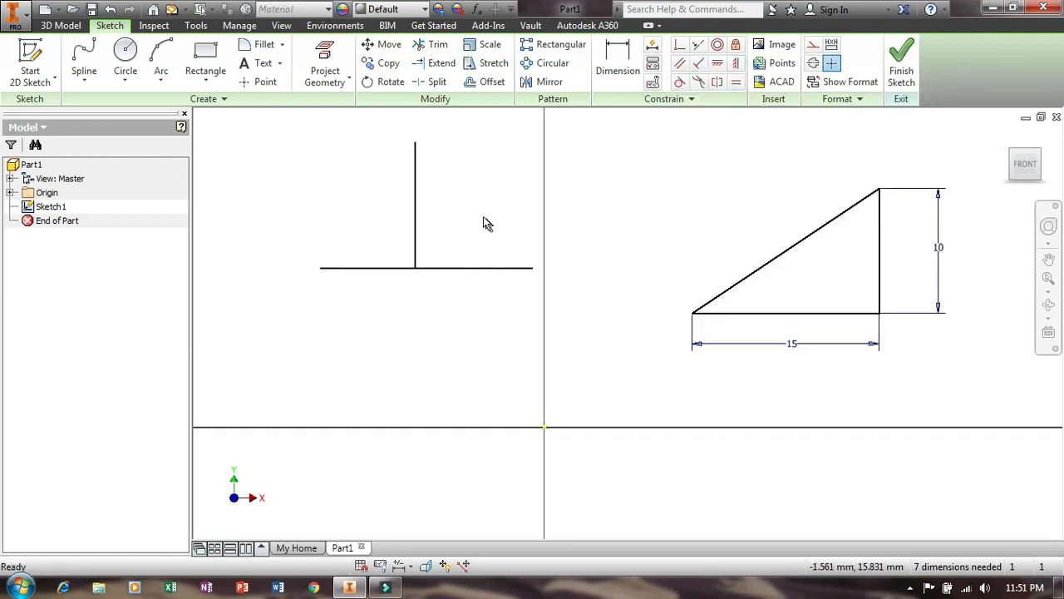
mouse_move(263, 124)
left_mouse_down()
mouse_move(405, 189)
mouse_move(572, 355)
left_mouse_up()
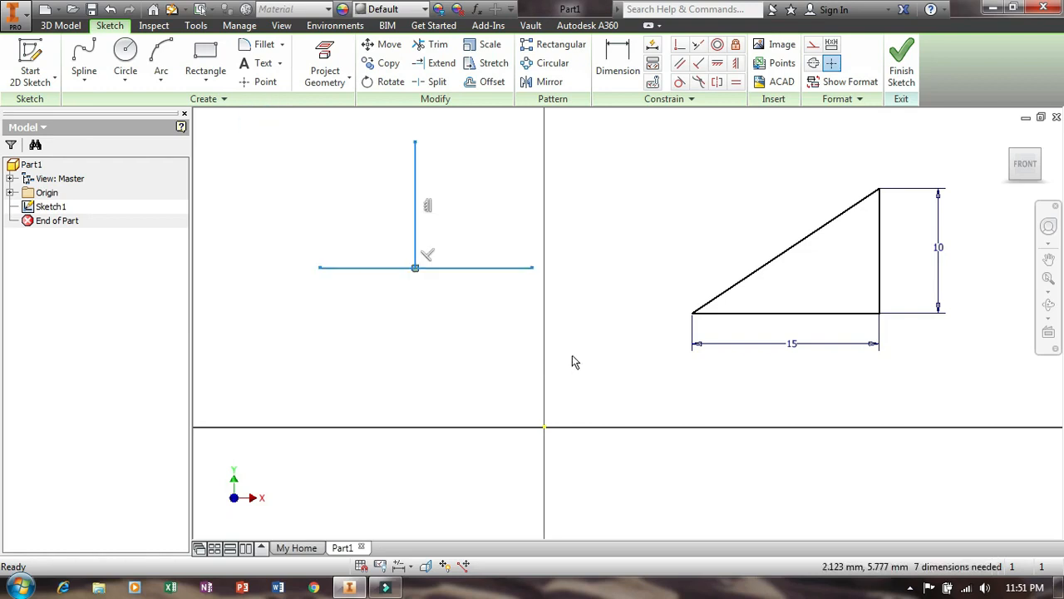
key("Delete")
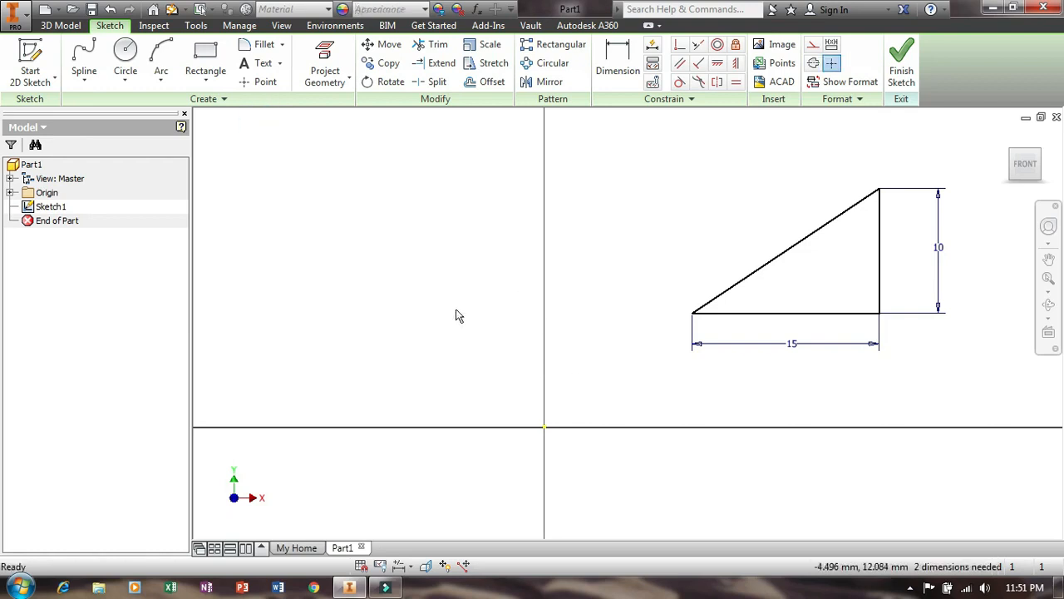
Sketch a center-point circle of 10 mm diameter in the area to the upper left of the origin.
left_click(125, 79)
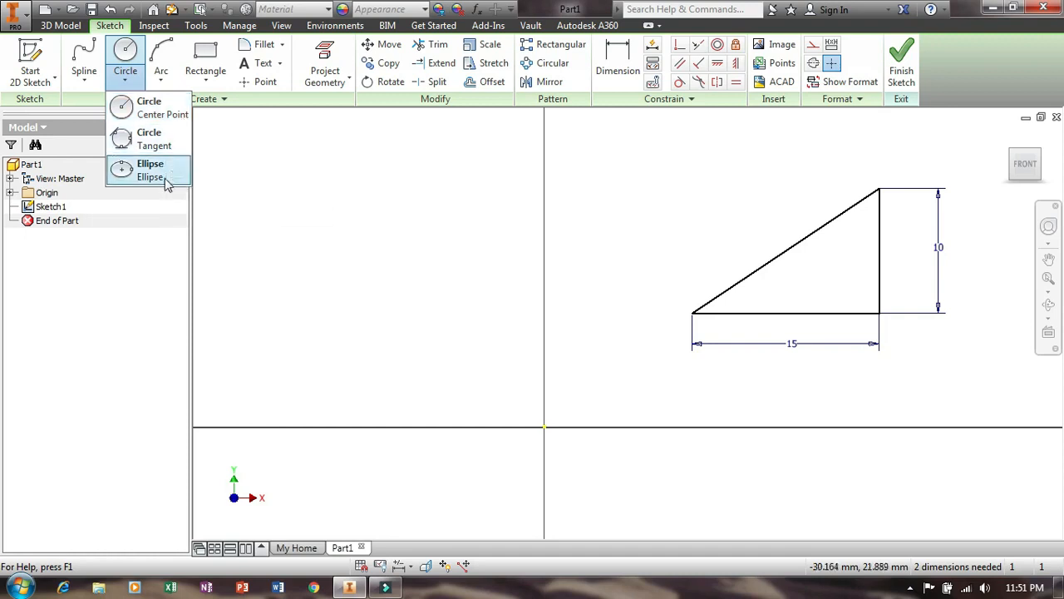
left_click(137, 106)
left_click(279, 205)
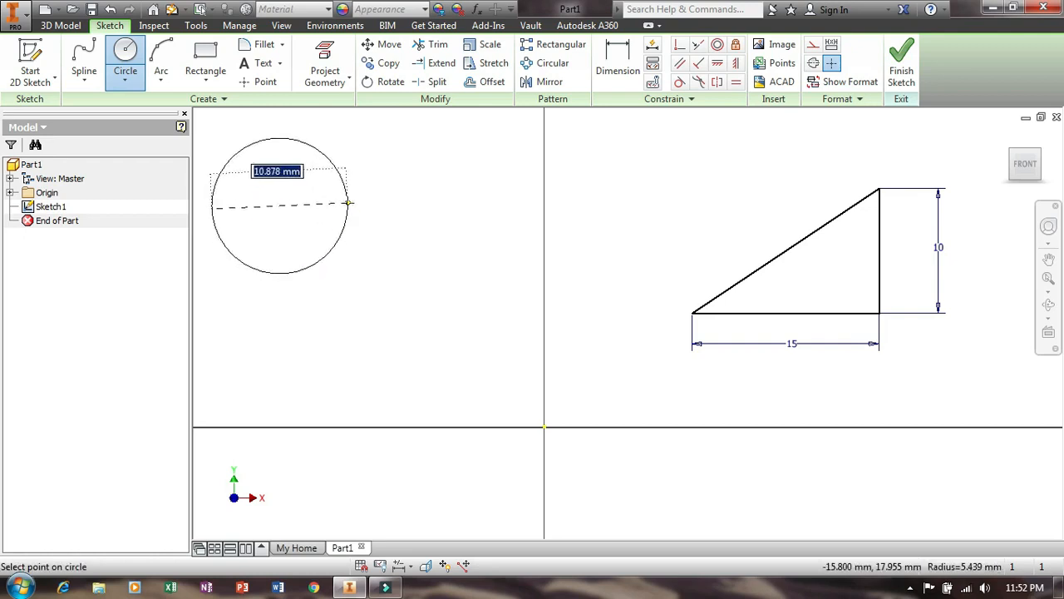
type("1")
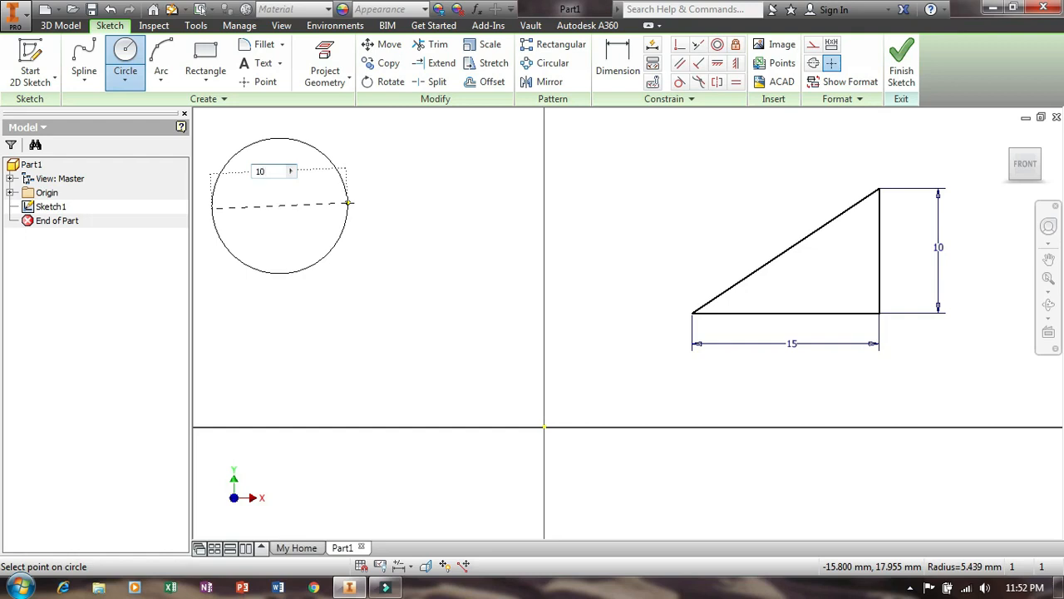
type("0")
key("Return")
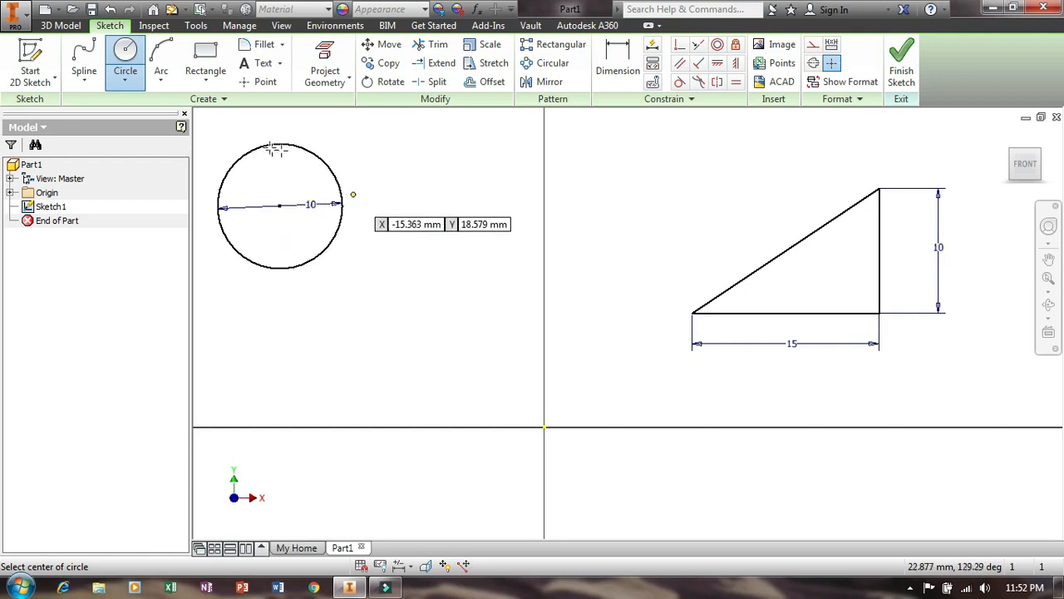
Sketch a second center-point circle about 7 mm in diameter, below and to the right of the first circle.
left_click(130, 55)
left_click(445, 344)
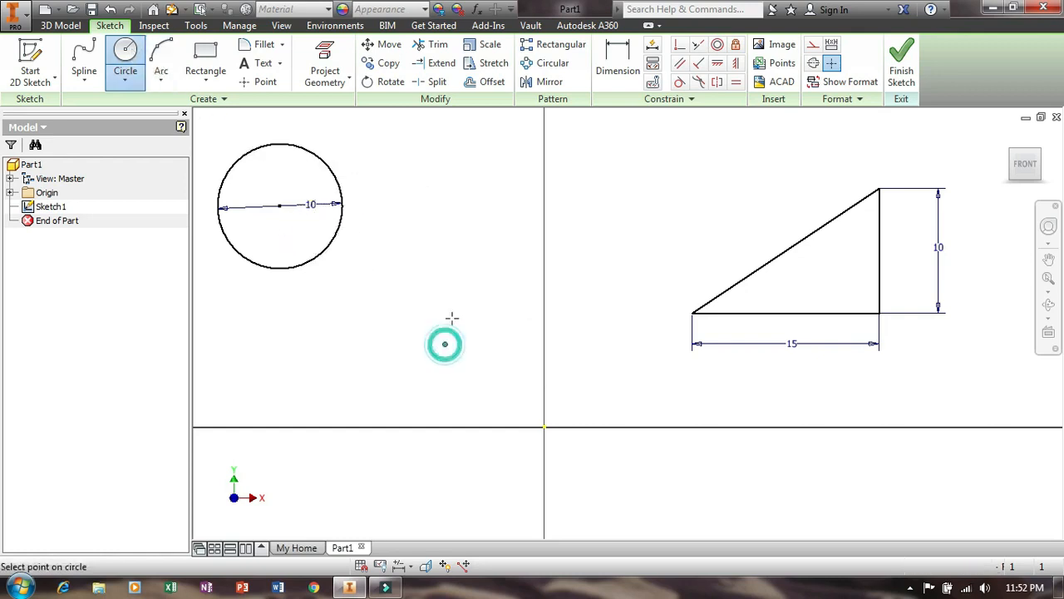
left_click(462, 300)
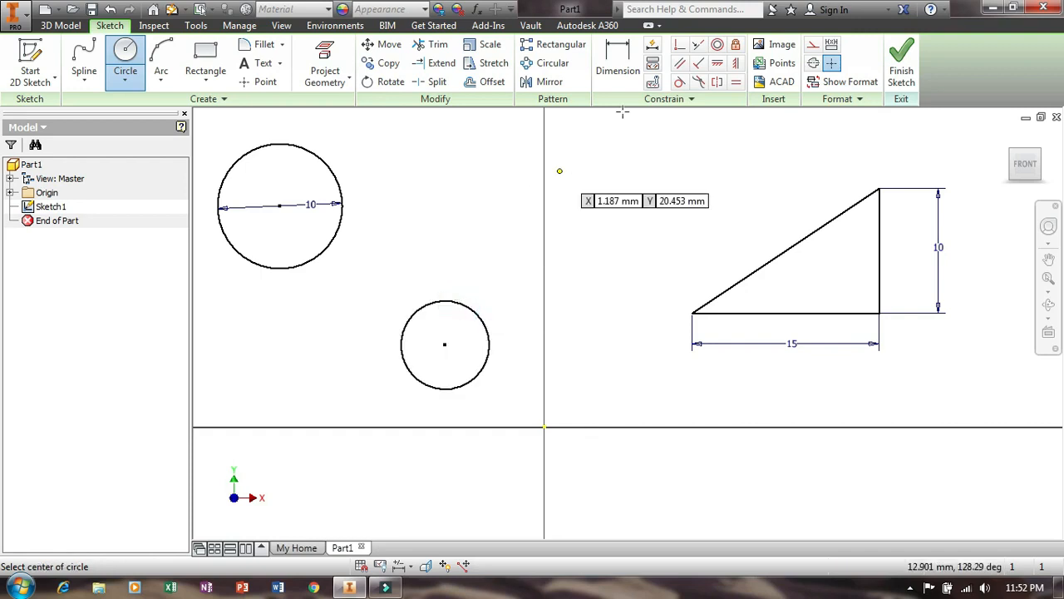
Dimension the lower circle's diameter and set it to 10 mm.
left_click(631, 62)
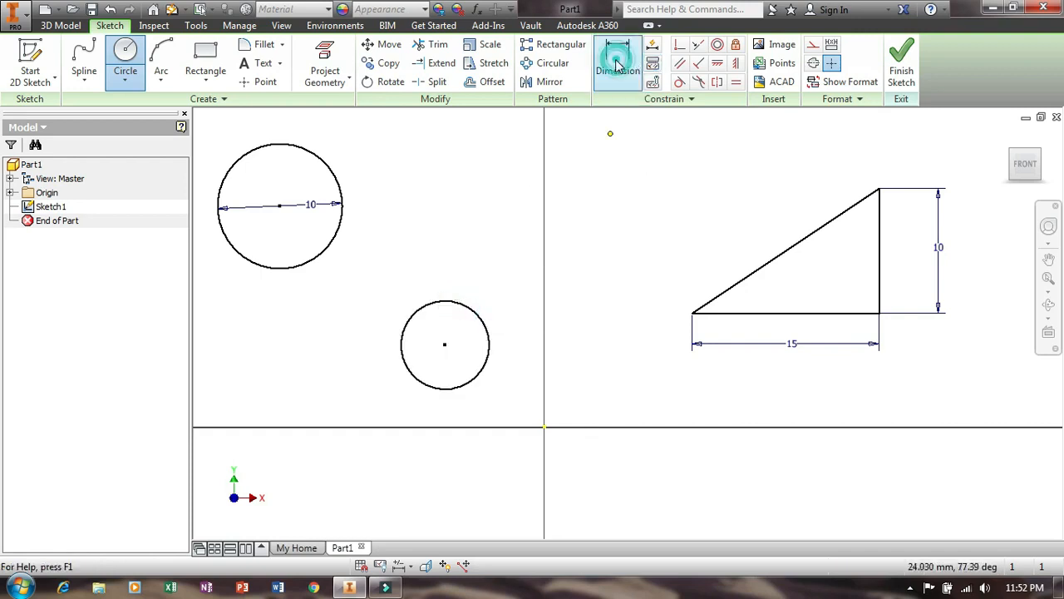
left_click(472, 309)
left_click(459, 245)
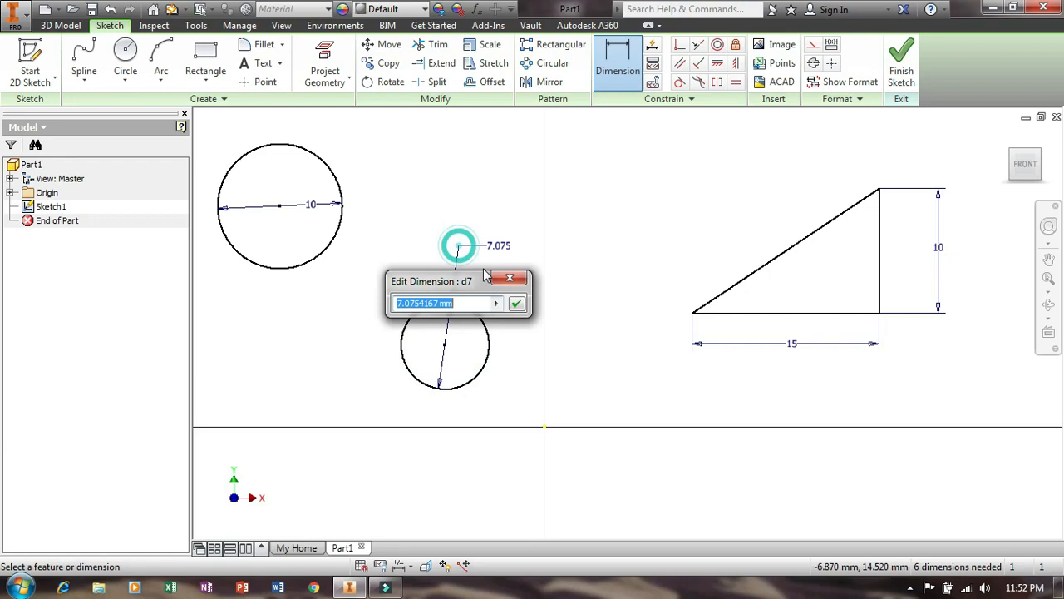
type("10")
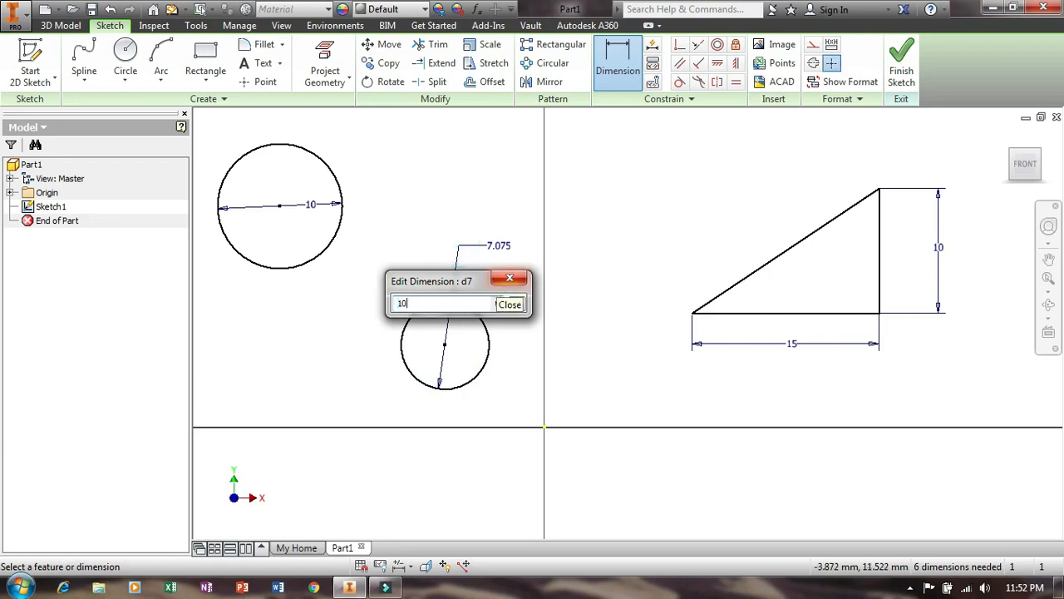
key("Return")
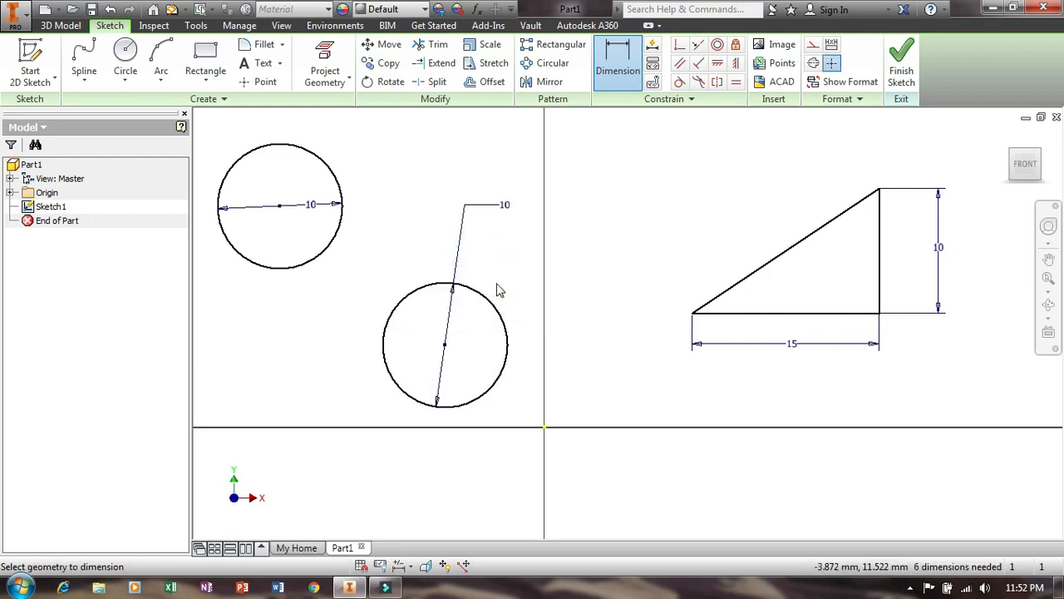
key("Escape")
Delete the two 10 mm circles together with their diameter dimensions, keeping the dimensioned triangle.
scroll(577, 308, "up", 2)
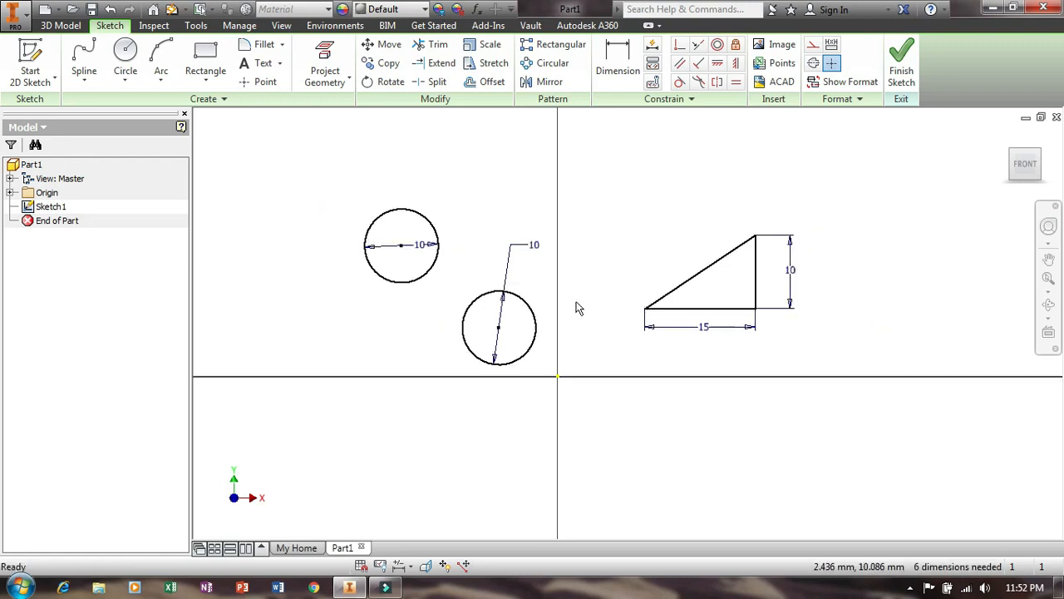
scroll(574, 302, "up", 3)
scroll(566, 273, "down", 3)
mouse_move(299, 203)
left_mouse_down()
mouse_move(512, 360)
mouse_move(570, 460)
left_mouse_up()
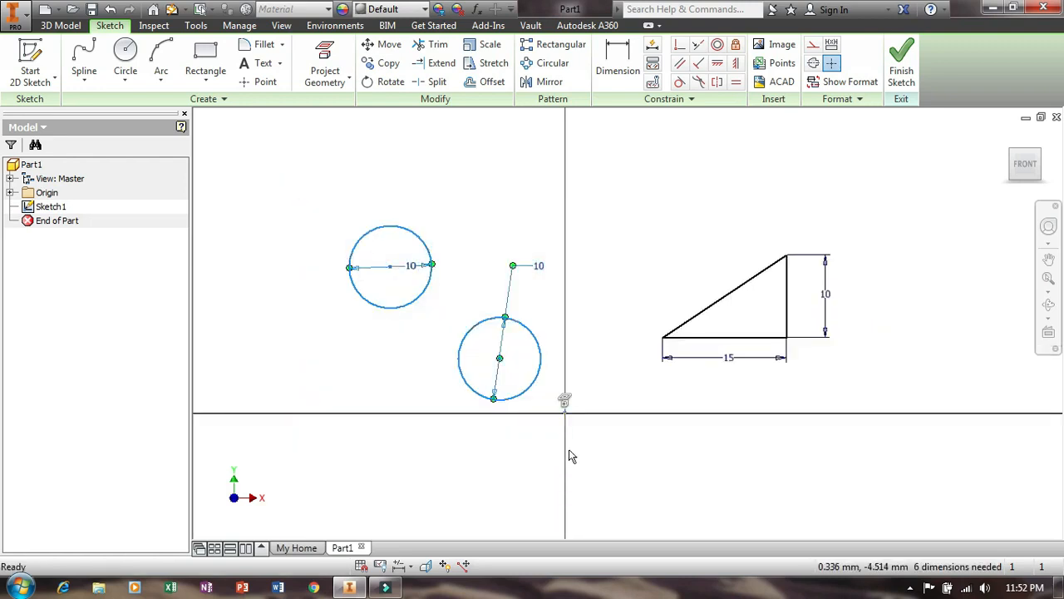
key("Delete")
Sketch three separate center-point circles to the upper left of the origin, making the upper middle one the largest.
left_click(126, 54)
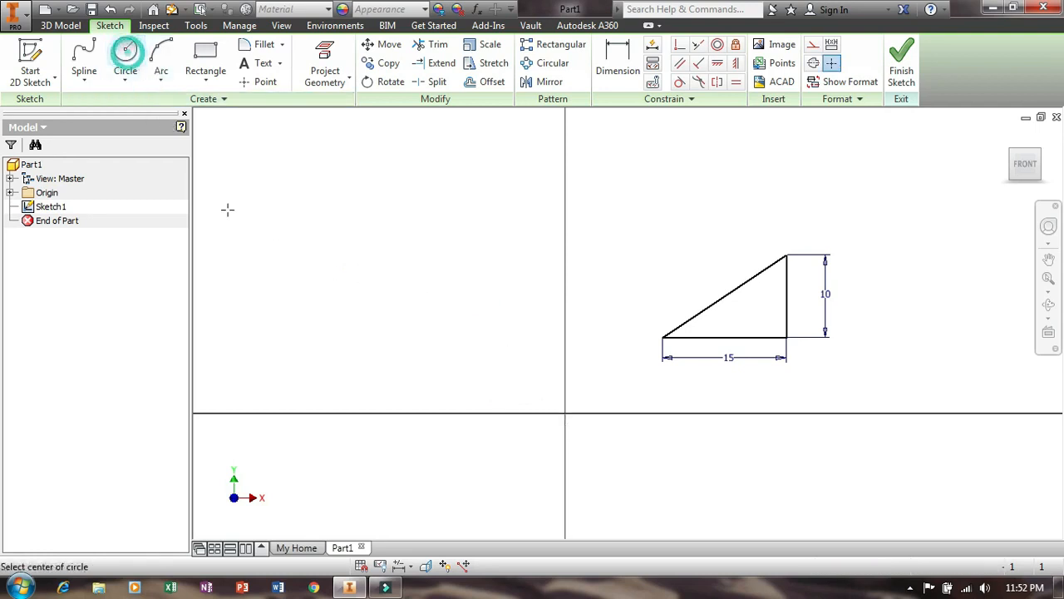
left_click(265, 262)
left_click(287, 222)
left_click(416, 223)
left_click(453, 185)
left_click(422, 363)
left_click(457, 335)
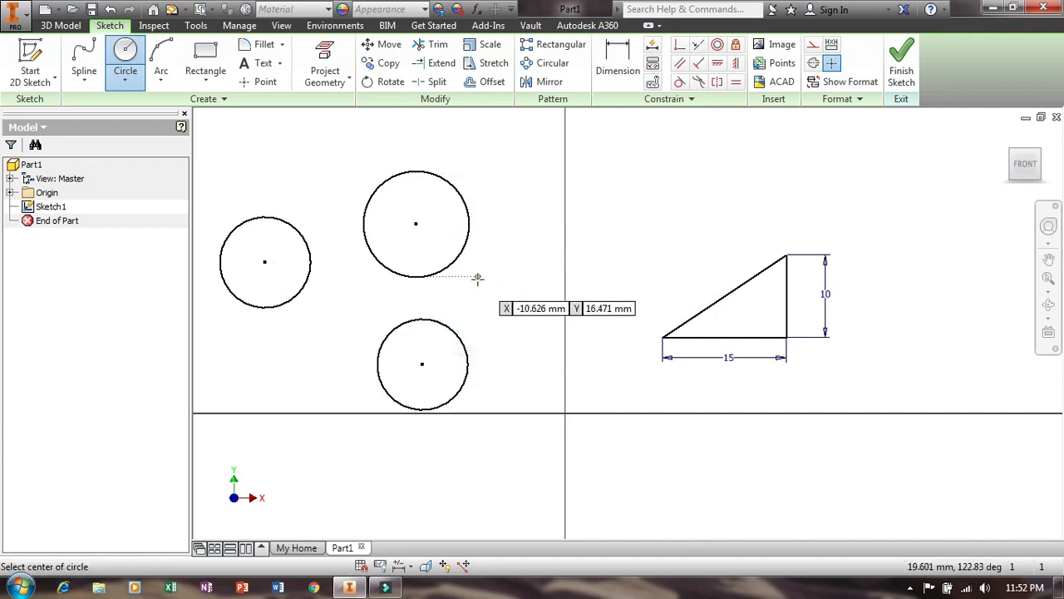
key("Escape")
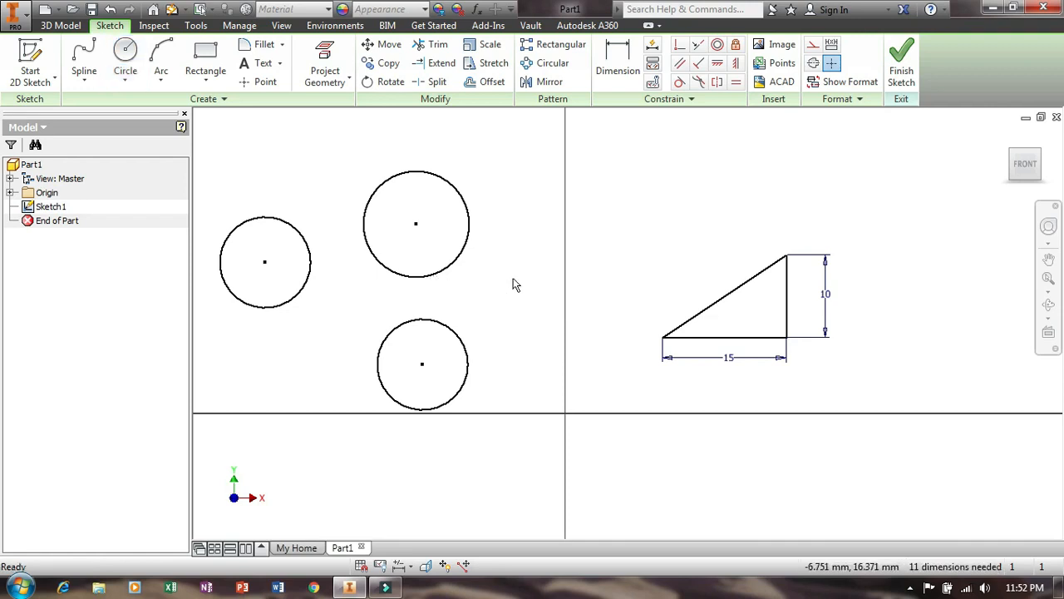
Apply an Equal constraint to all three circles.
scroll(515, 284, "up", 2)
left_click_drag(271, 181, 520, 414)
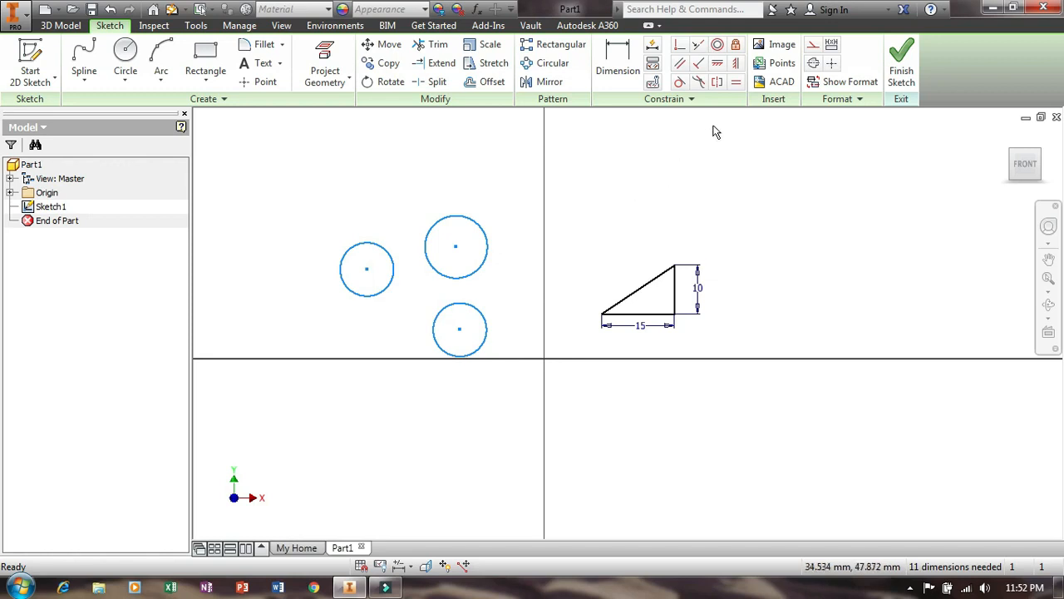
left_click(732, 86)
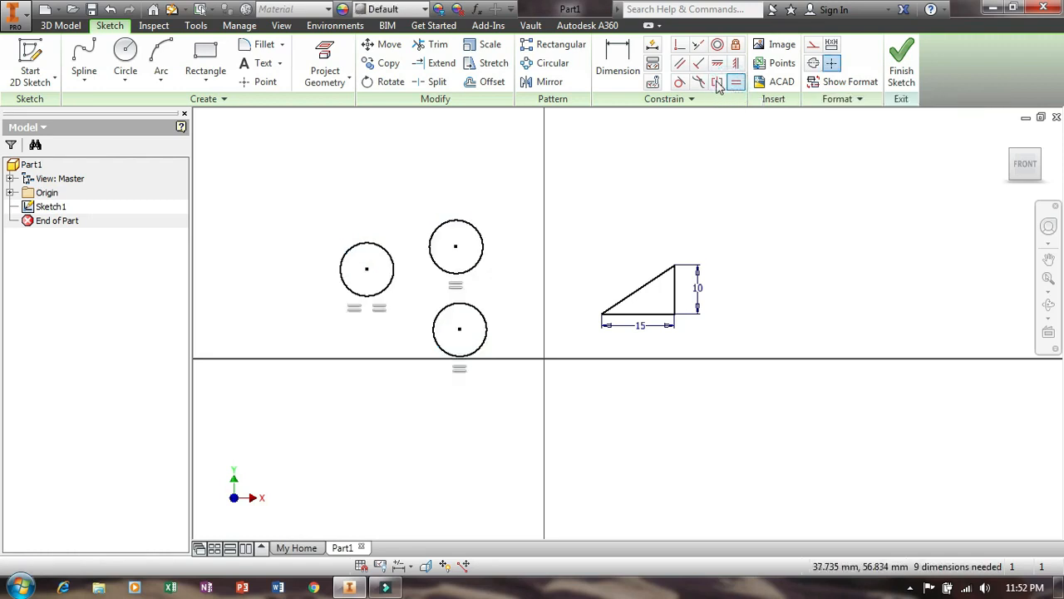
Dimension the upper circle's diameter and set it to 15 mm.
left_click(617, 58)
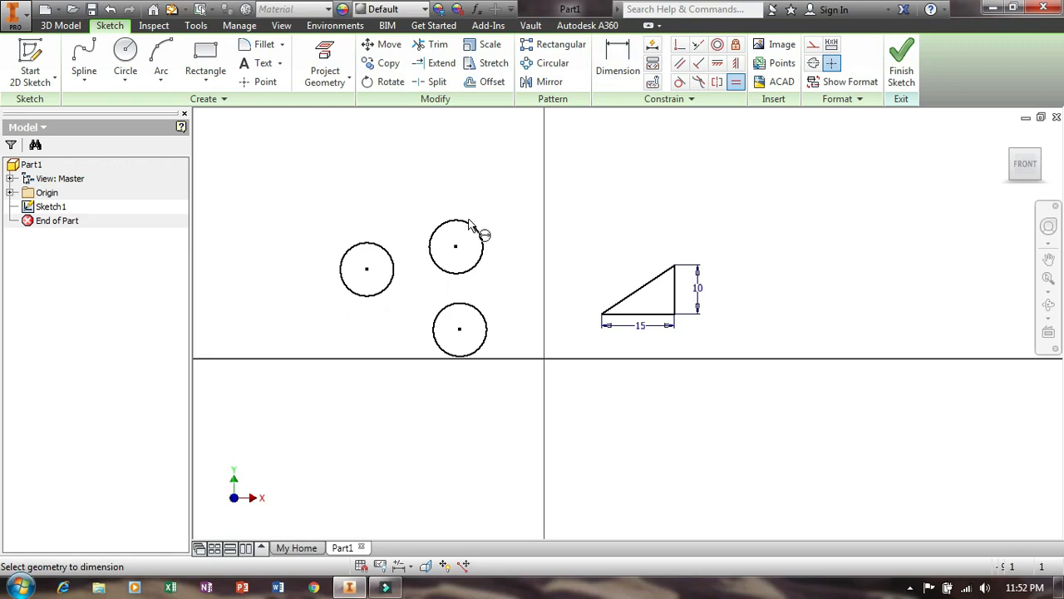
left_click(480, 233)
left_click(463, 176)
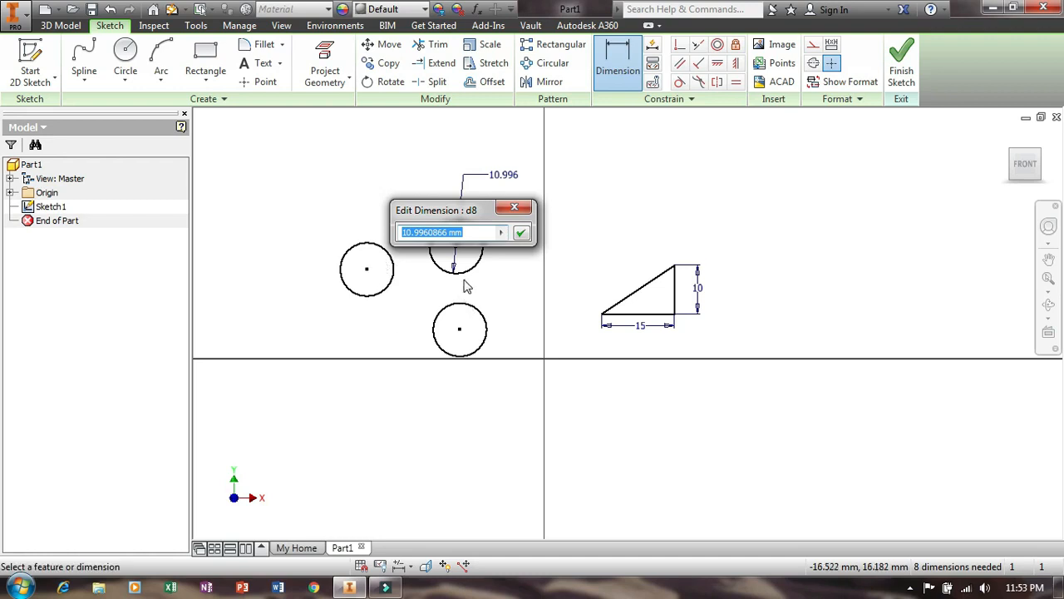
type("15")
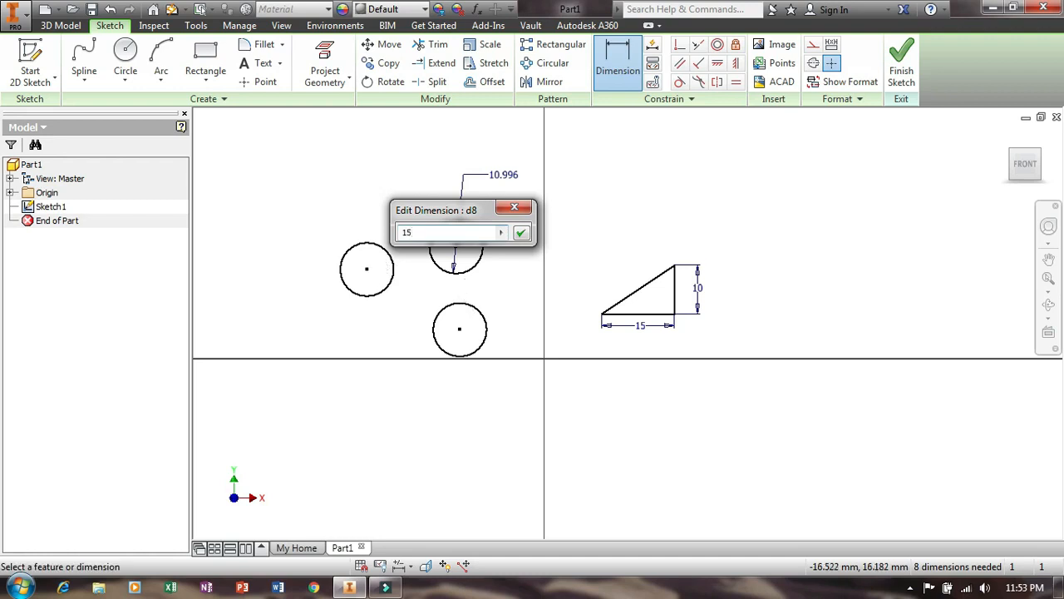
key("Return")
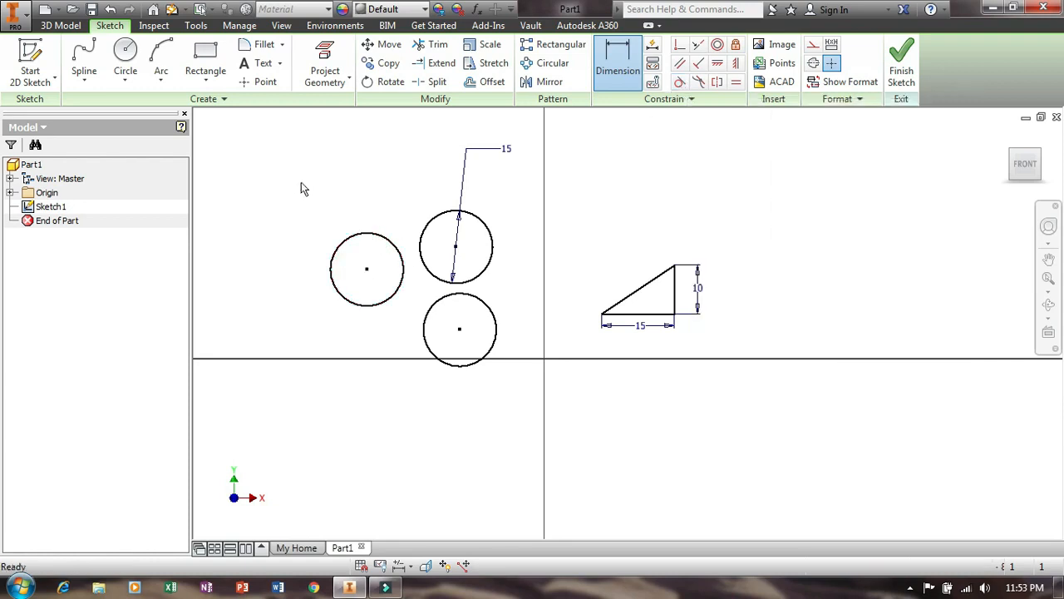
key("Escape")
Delete the three equal circles and their diameter dimension.
left_click_drag(280, 174, 535, 429)
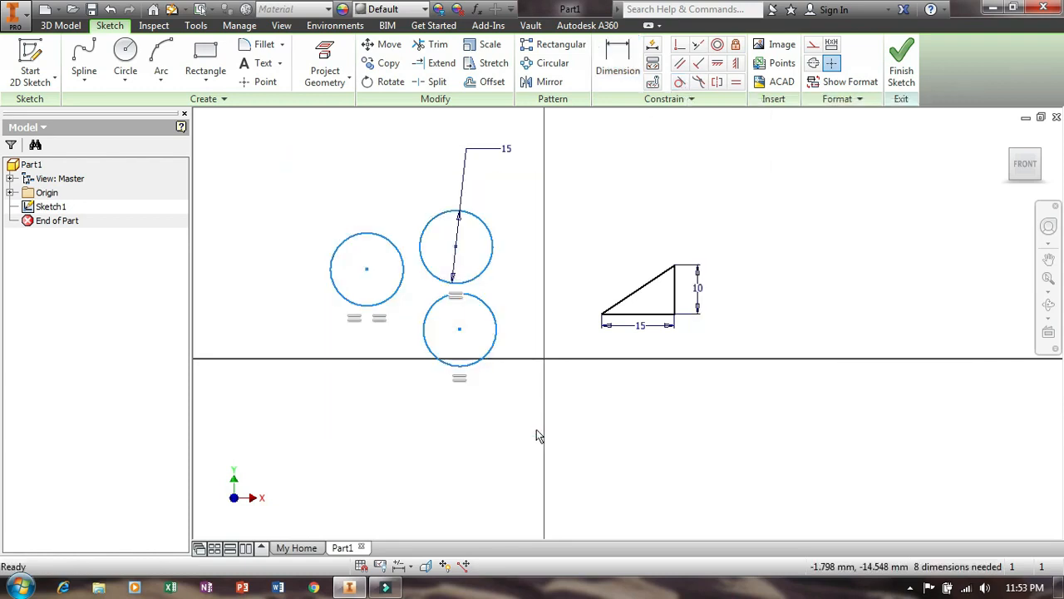
key("Delete")
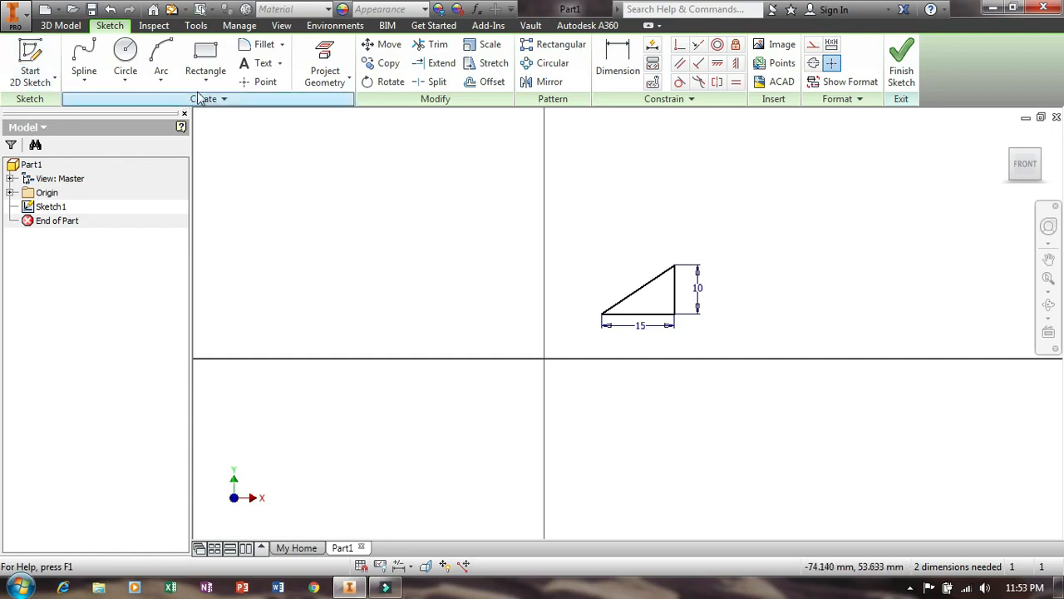
Sketch a large center-point circle to the upper left of the origin and a smaller one between it and the vertical axis.
left_click(126, 52)
left_click(274, 212)
left_click(314, 243)
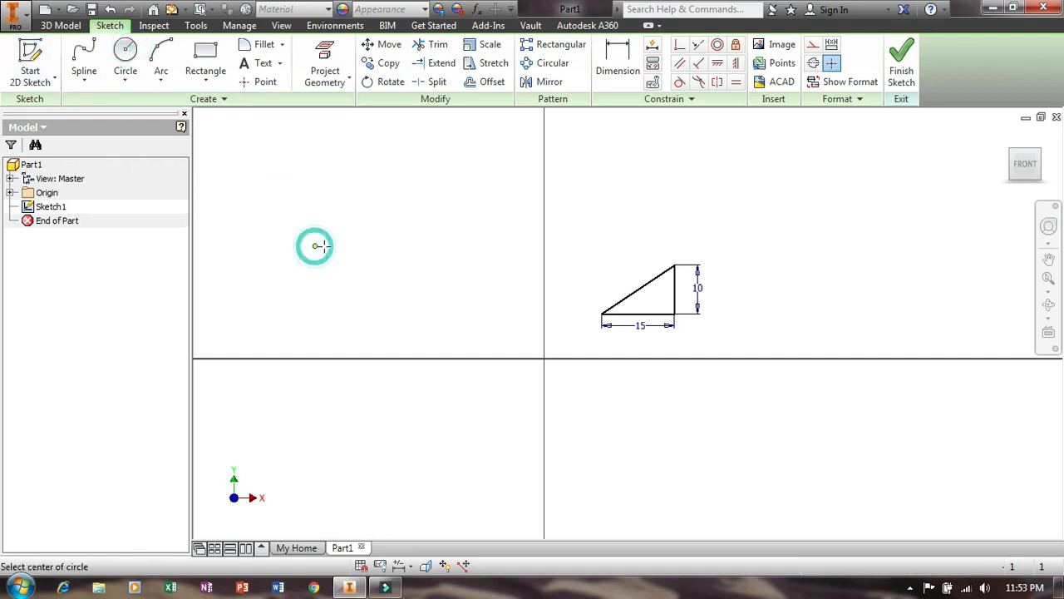
left_click(453, 227)
left_click(463, 203)
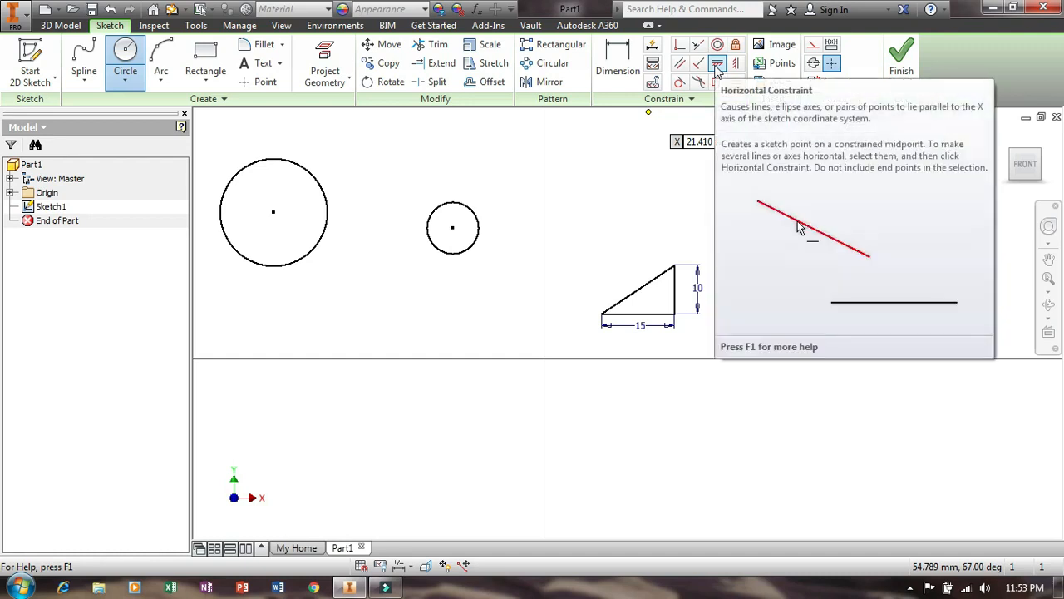
Align the centers of the small and large circles with a Horizontal constraint.
left_click(717, 65)
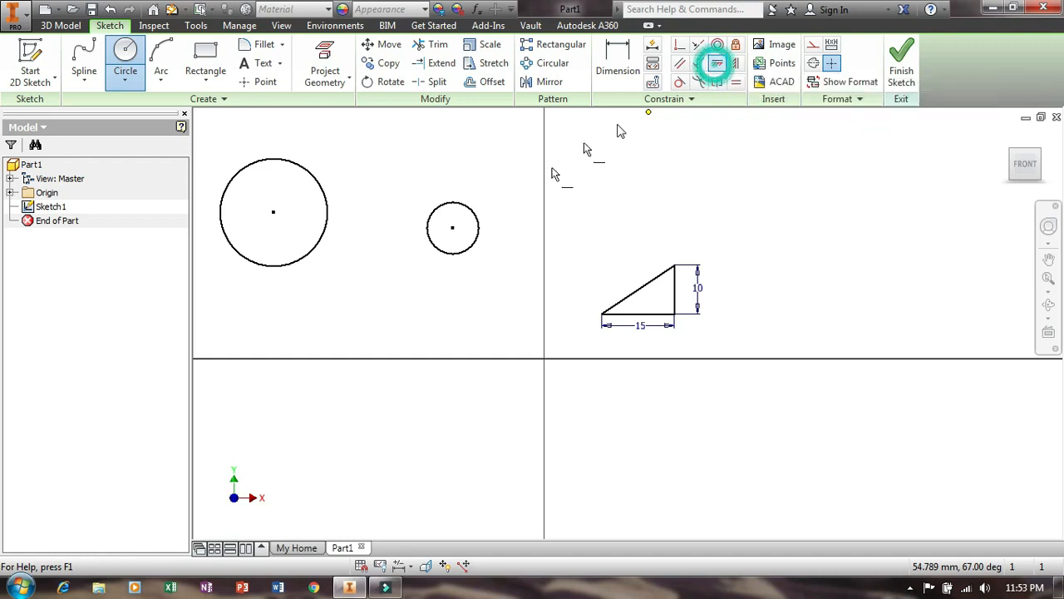
left_click(453, 227)
left_click(274, 213)
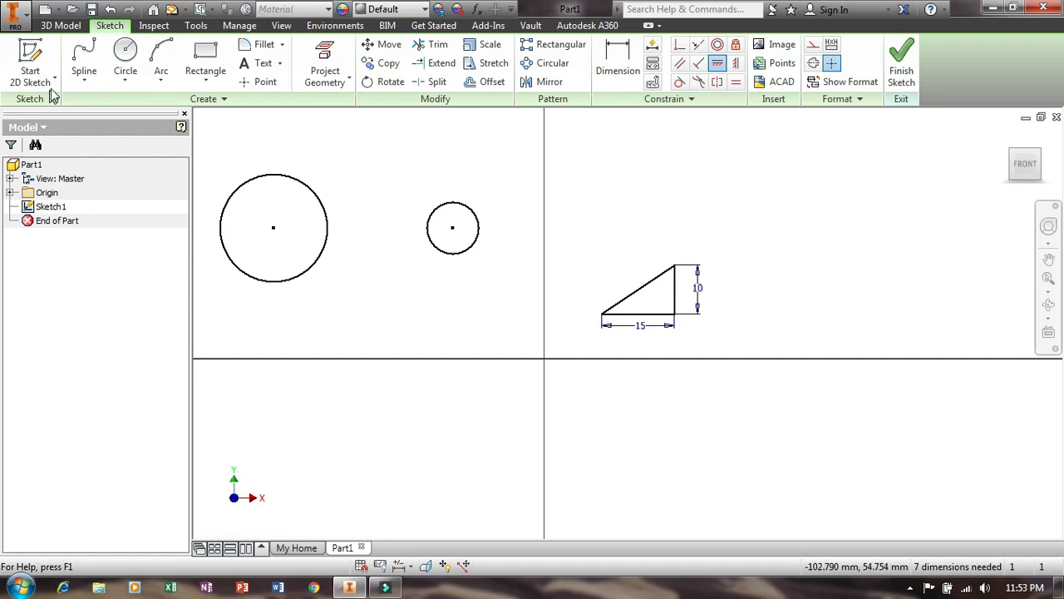
Sketch a single slightly sloping line above the two circles, spanning from the large circle to the small one.
left_click(84, 80)
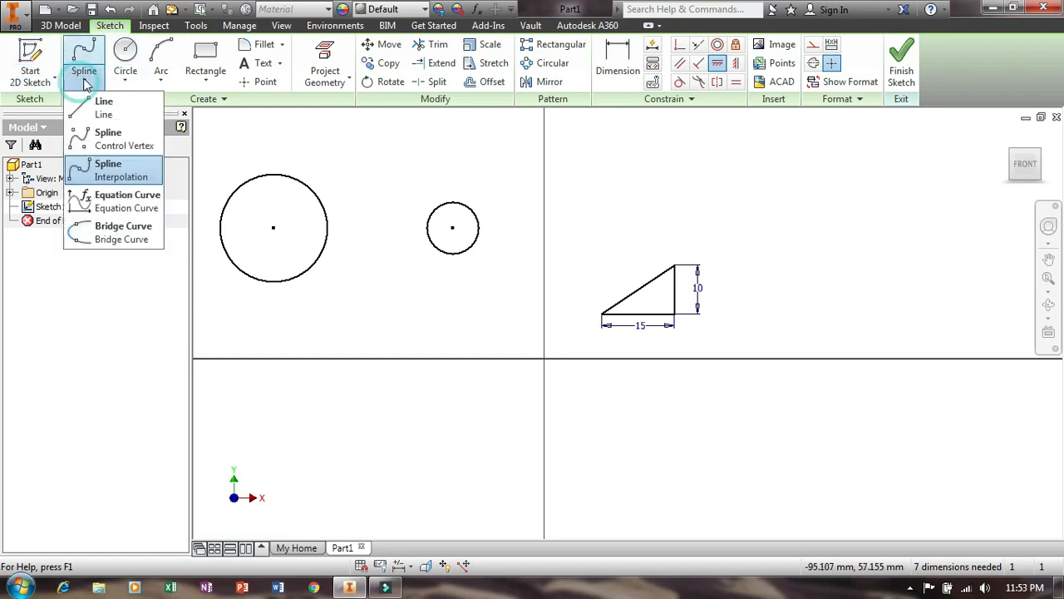
left_click(97, 106)
left_click(256, 154)
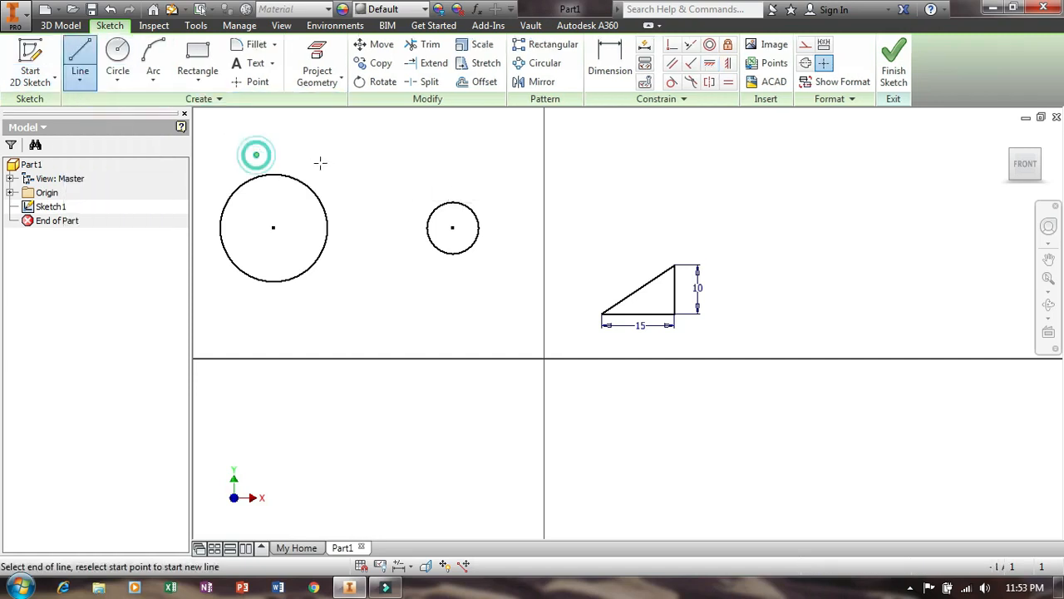
left_click(460, 174)
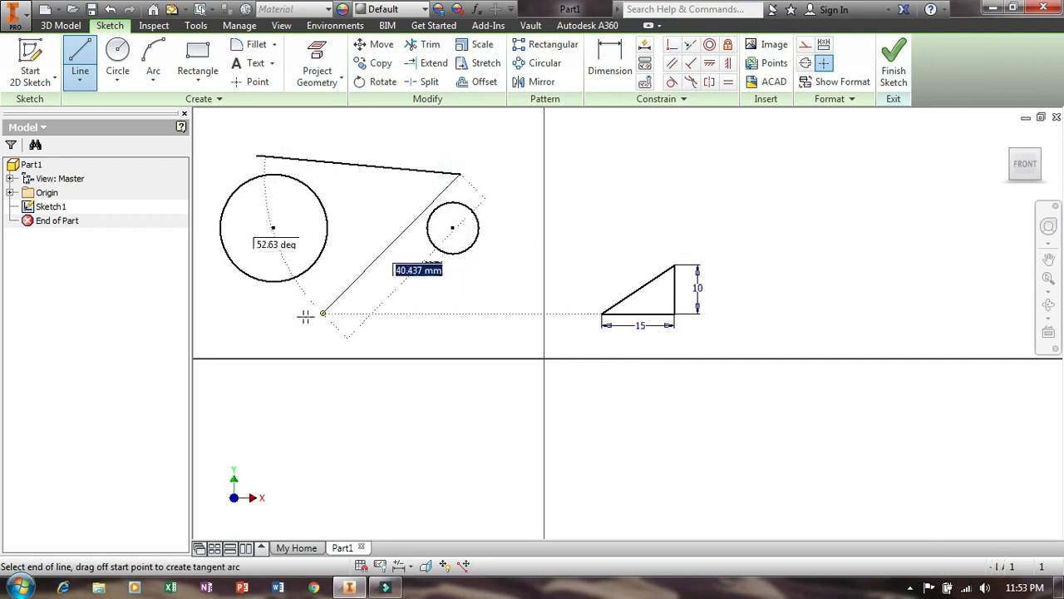
right_click(274, 314)
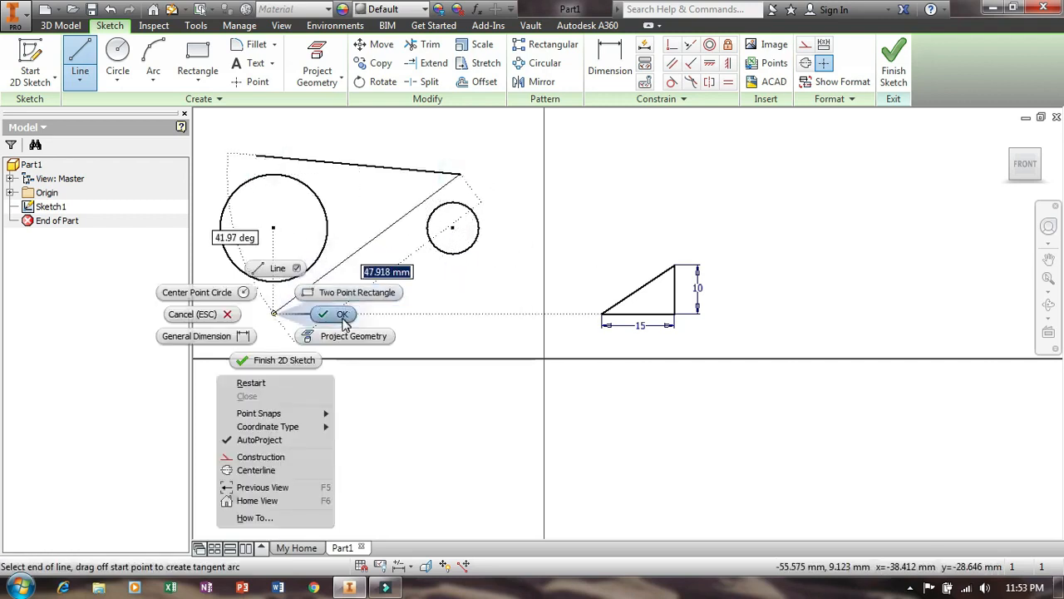
left_click(337, 311)
Sketch a second line below the two circles, rising from beneath the large circle to beneath the small one.
right_click(263, 331)
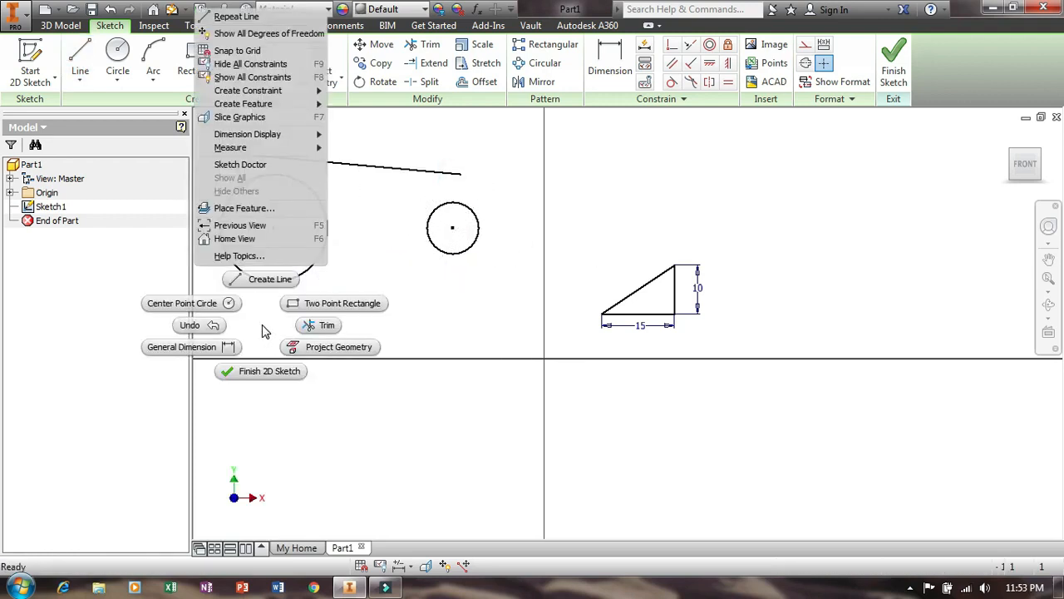
left_click(263, 280)
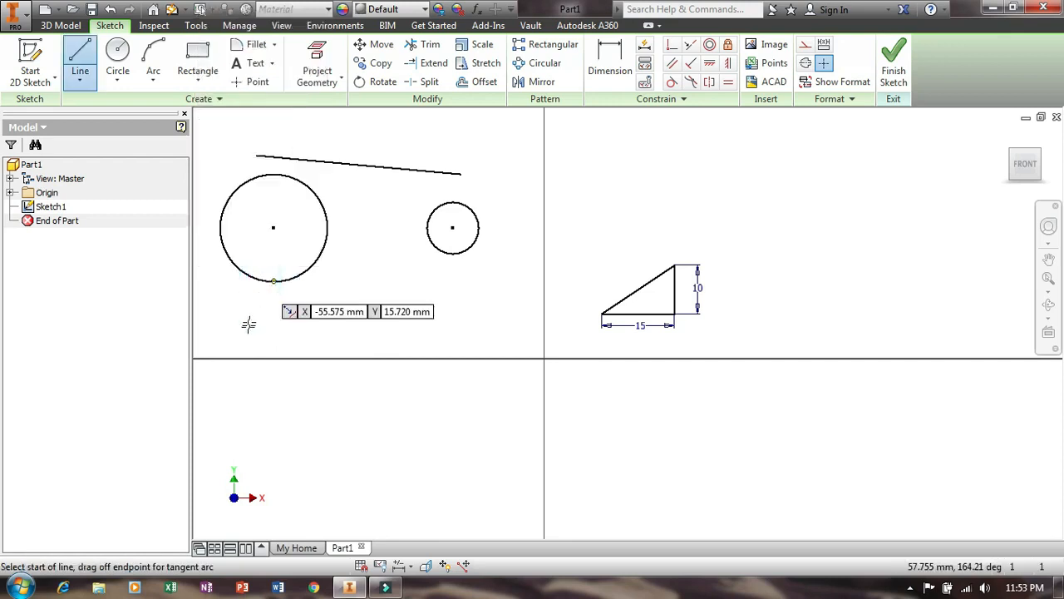
left_click(224, 317)
left_click(478, 281)
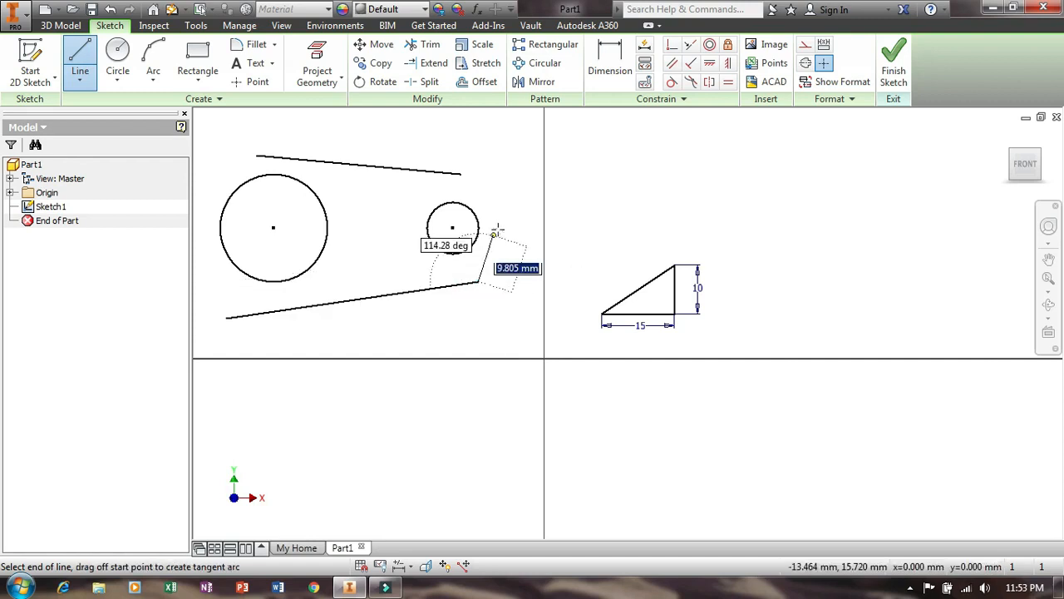
key("Escape")
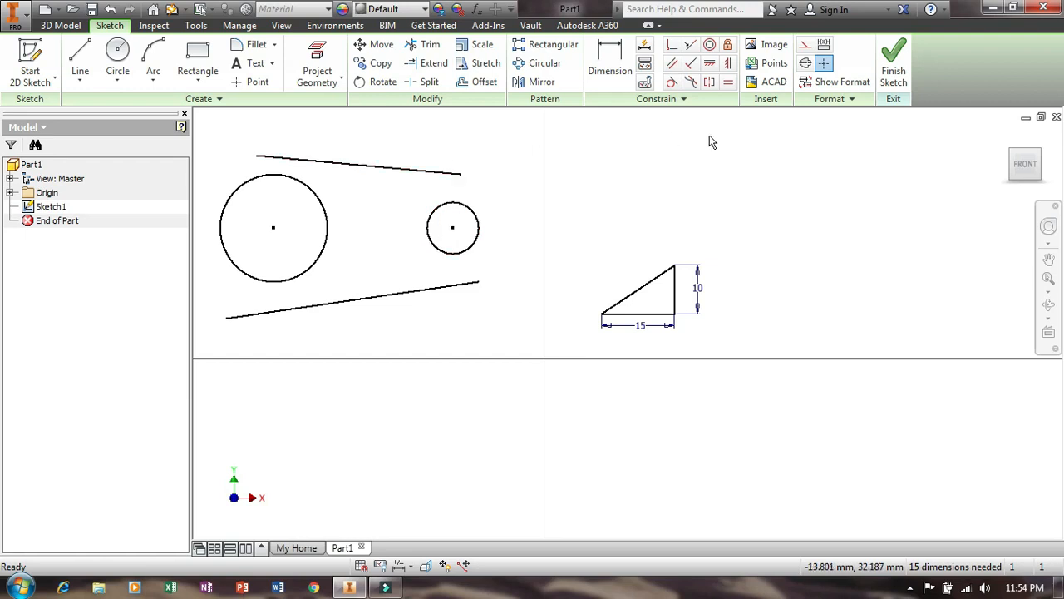
Make the upper line tangent to the small circle and to the large circle.
left_click(671, 84)
left_click(405, 171)
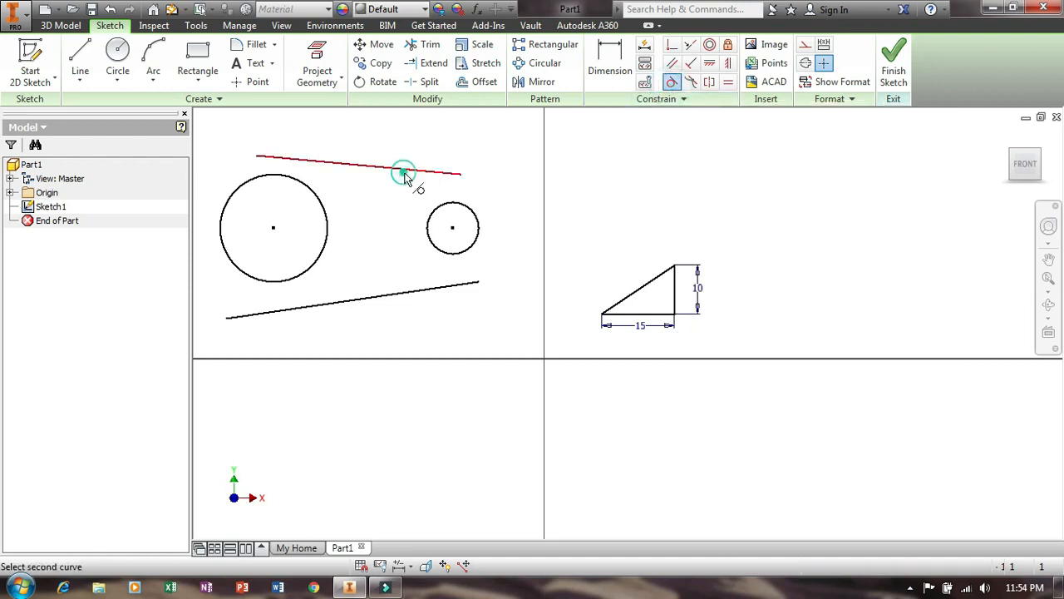
left_click(450, 203)
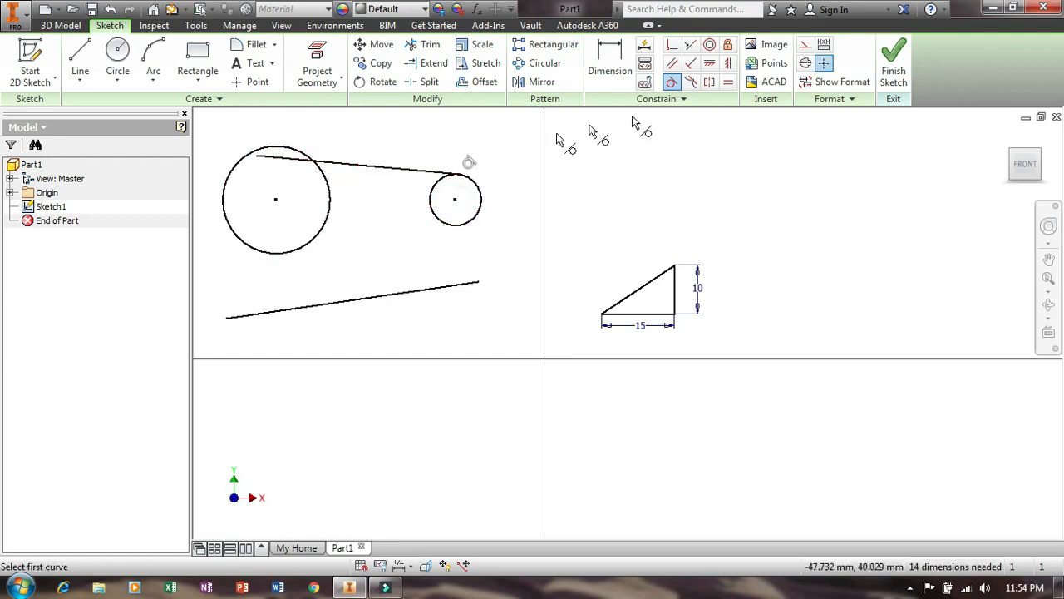
left_click(672, 84)
left_click(337, 163)
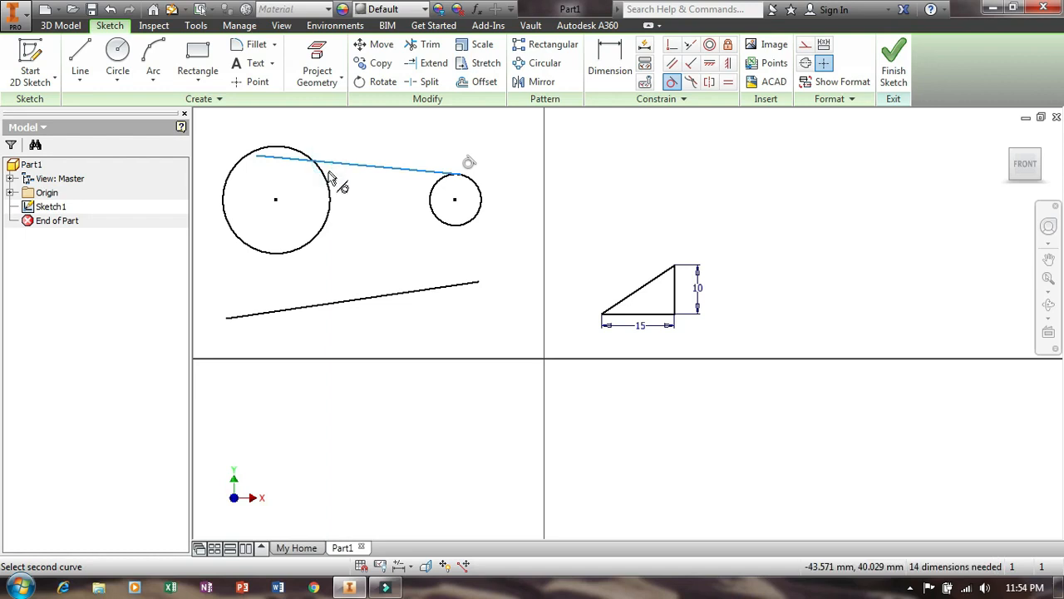
left_click(326, 183)
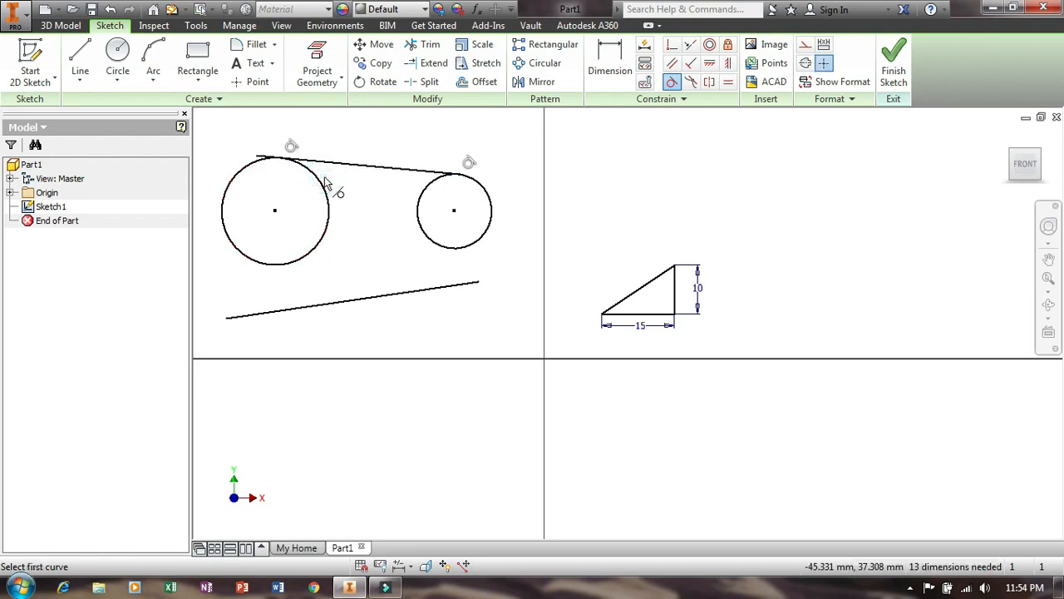
Make the lower line tangent to the small circle and to the large circle.
left_click(449, 249)
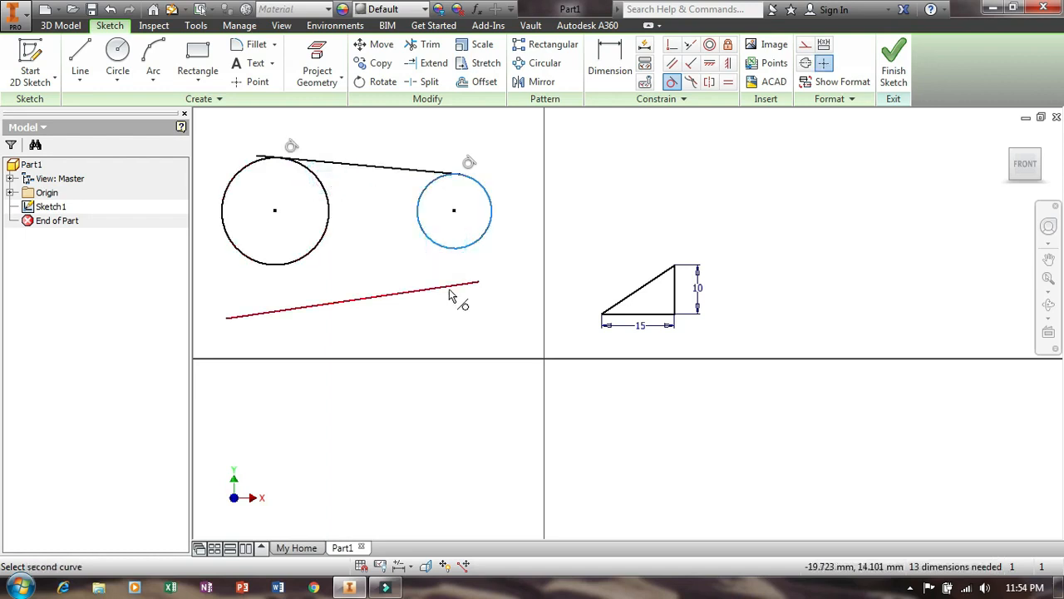
left_click(449, 291)
left_click(297, 258)
left_click(299, 271)
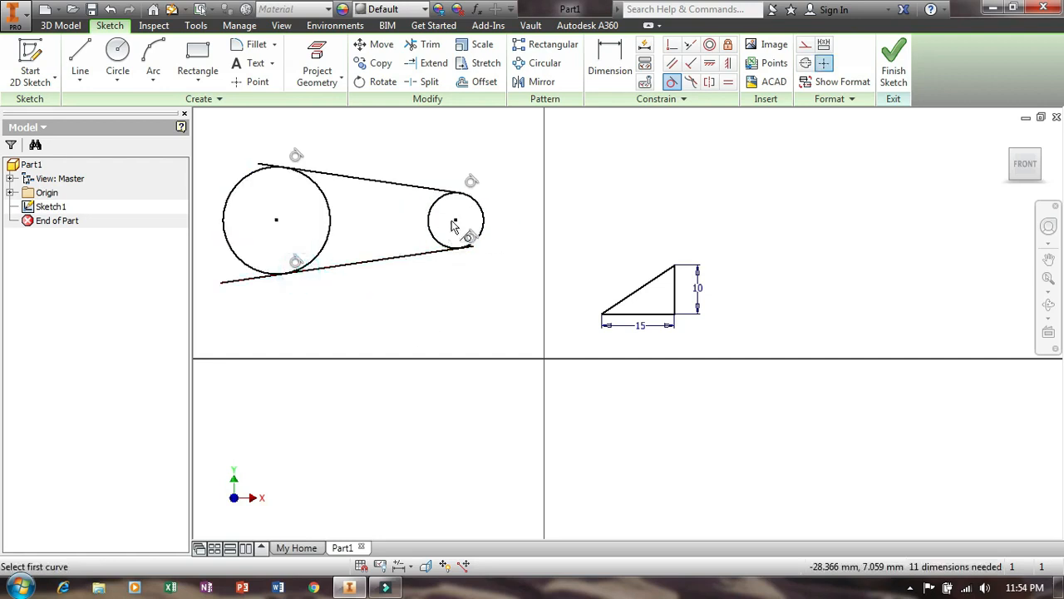
Trim the overhanging ends of the two tangent lines beyond the small and large circles.
scroll(449, 215, "down", 1)
scroll(368, 225, "up", 3)
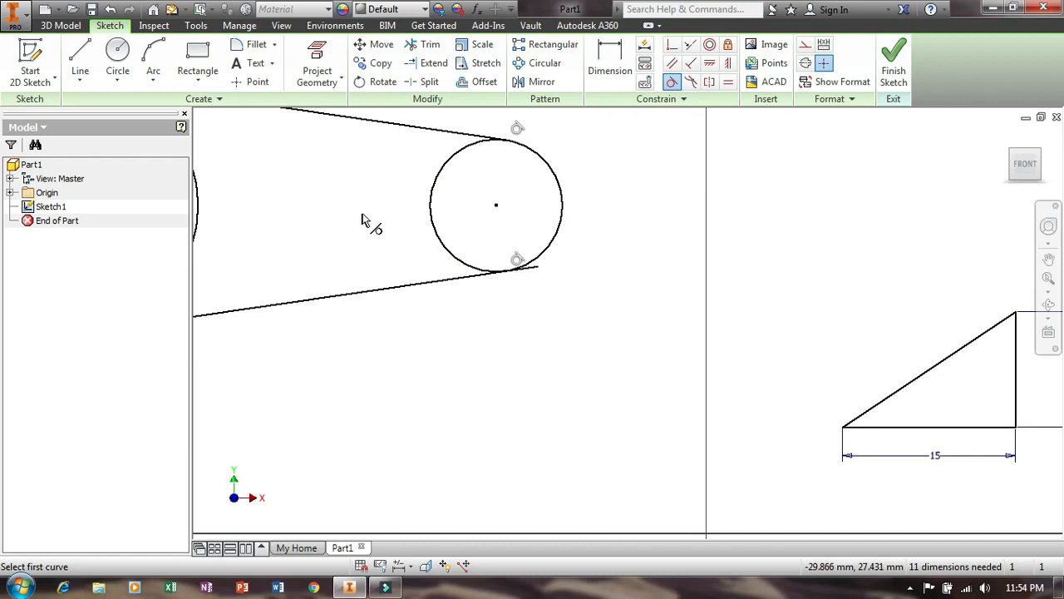
scroll(364, 218, "down", 1)
middle_click_drag(363, 218, 632, 316)
scroll(675, 310, "up", 3)
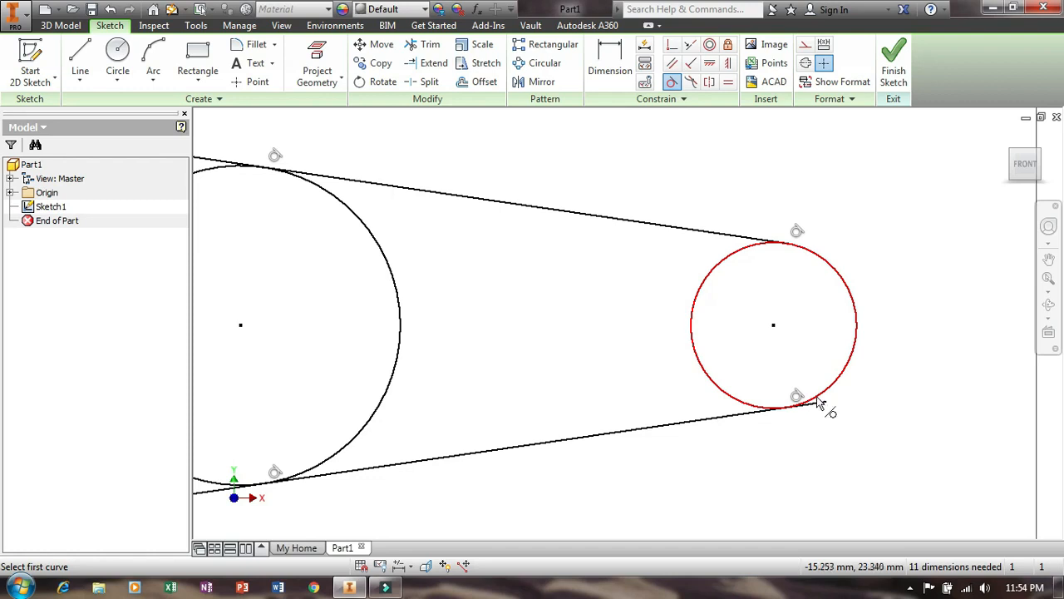
left_click(420, 47)
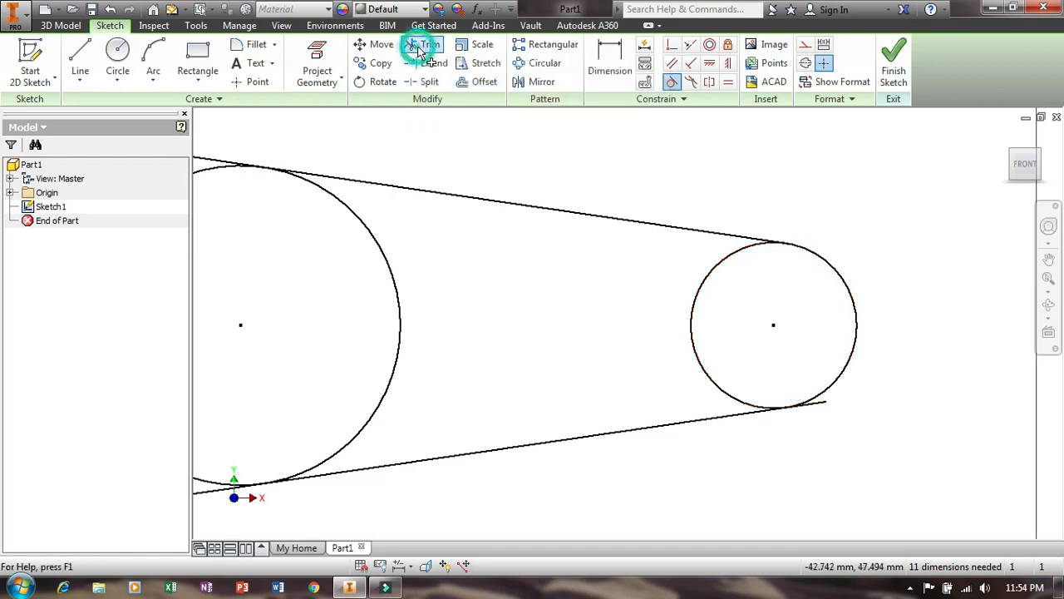
left_click(822, 404)
middle_click_drag(466, 286, 765, 304)
left_click(467, 175)
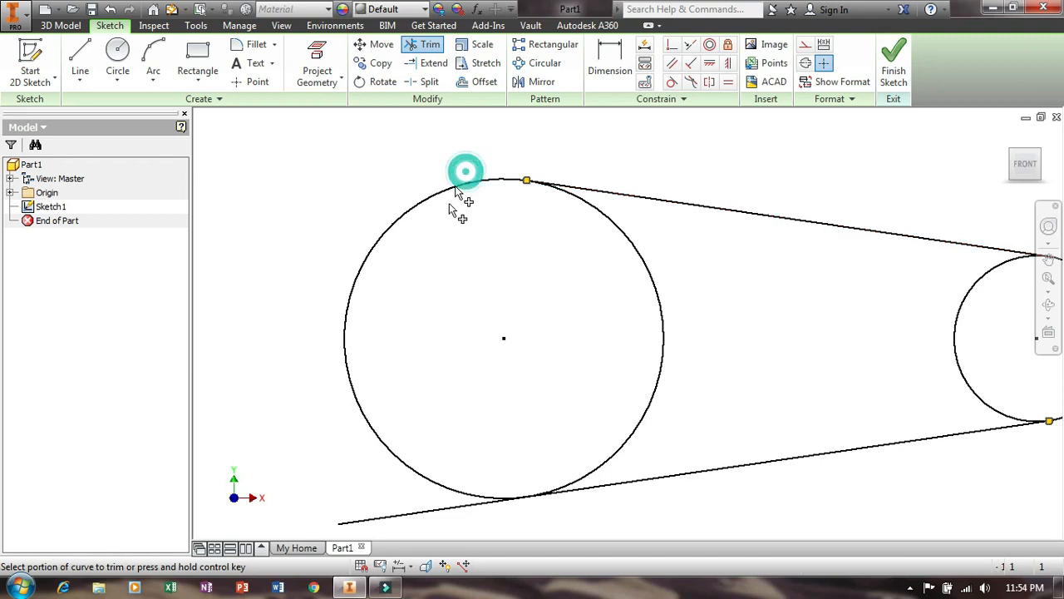
left_click(405, 519)
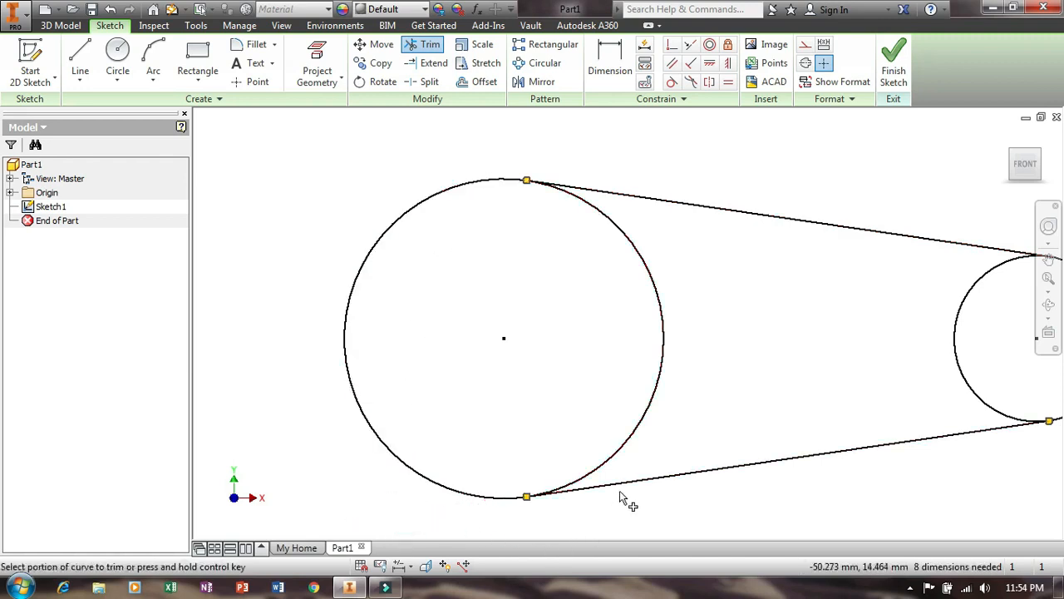
Trim away the inner arcs of the large and small circles to leave one closed belt-shaped outline.
mouse_move(608, 308)
middle_mouse_down()
mouse_move(451, 190)
mouse_move(459, 249)
middle_mouse_up()
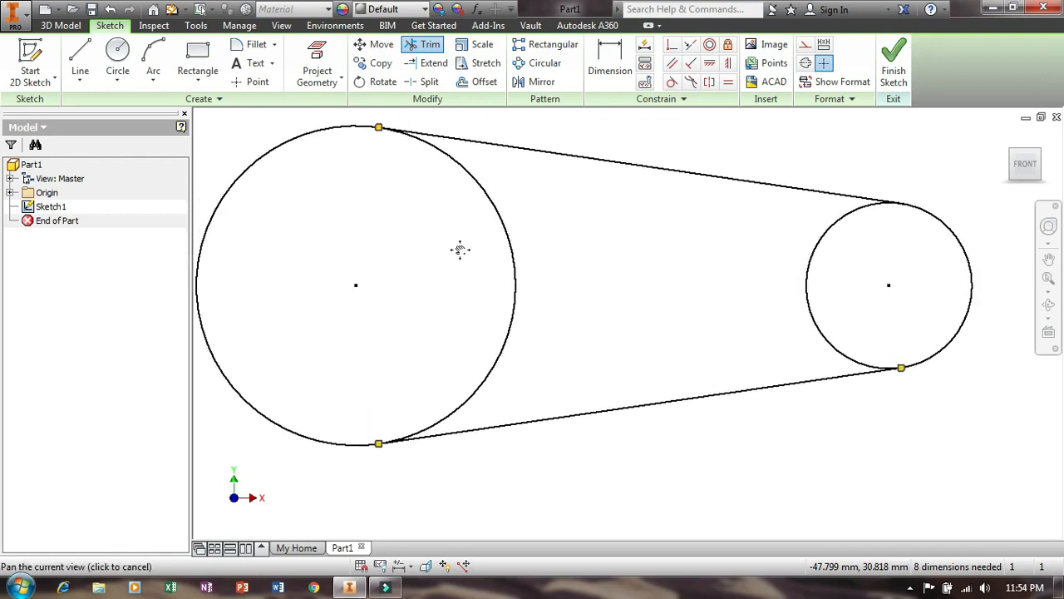
left_click(516, 270)
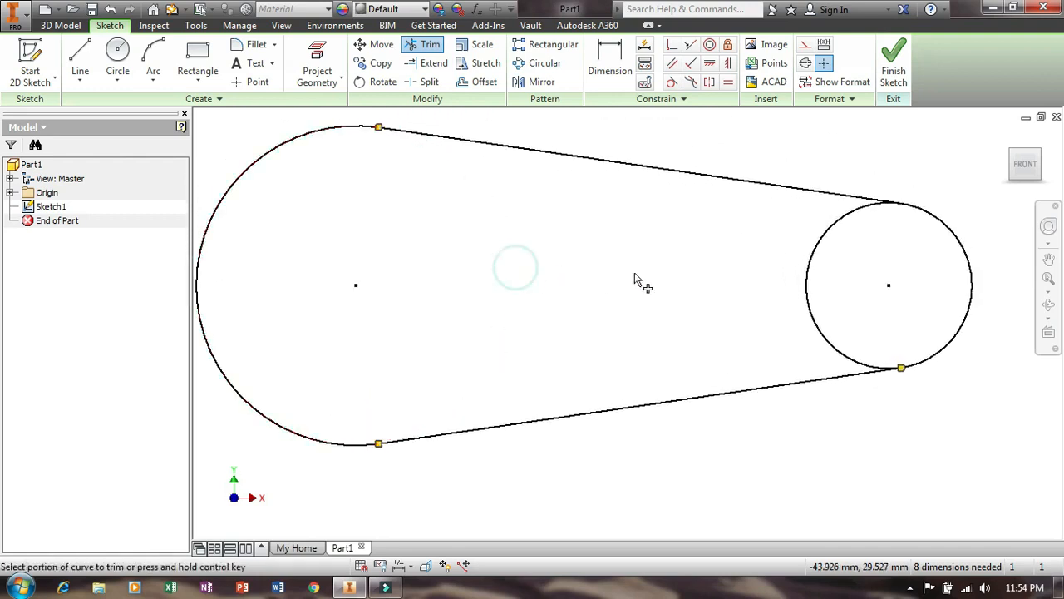
left_click(808, 296)
scroll(641, 302, "down", 4)
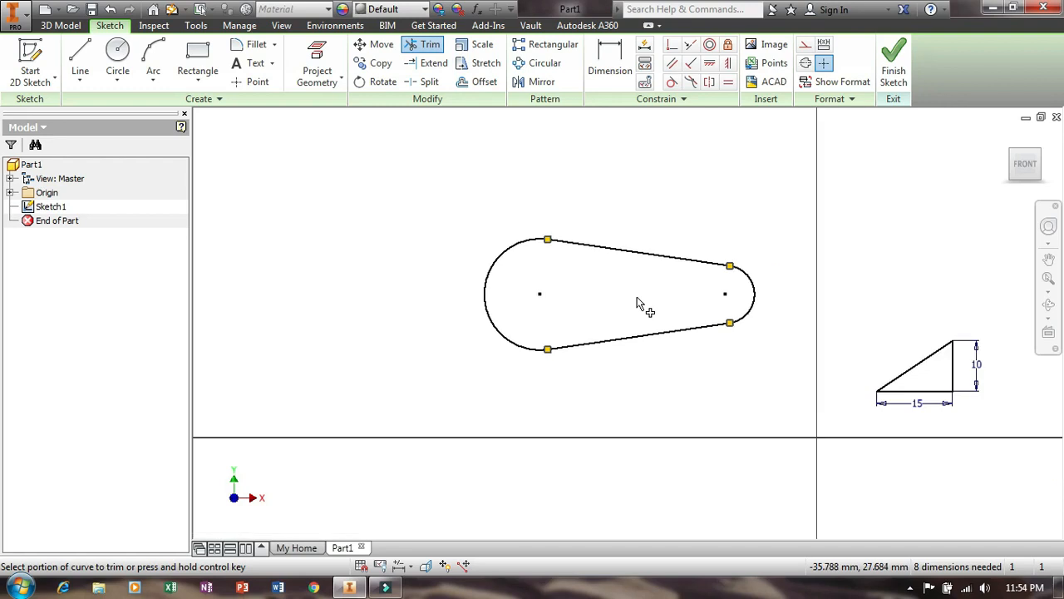
key("Escape")
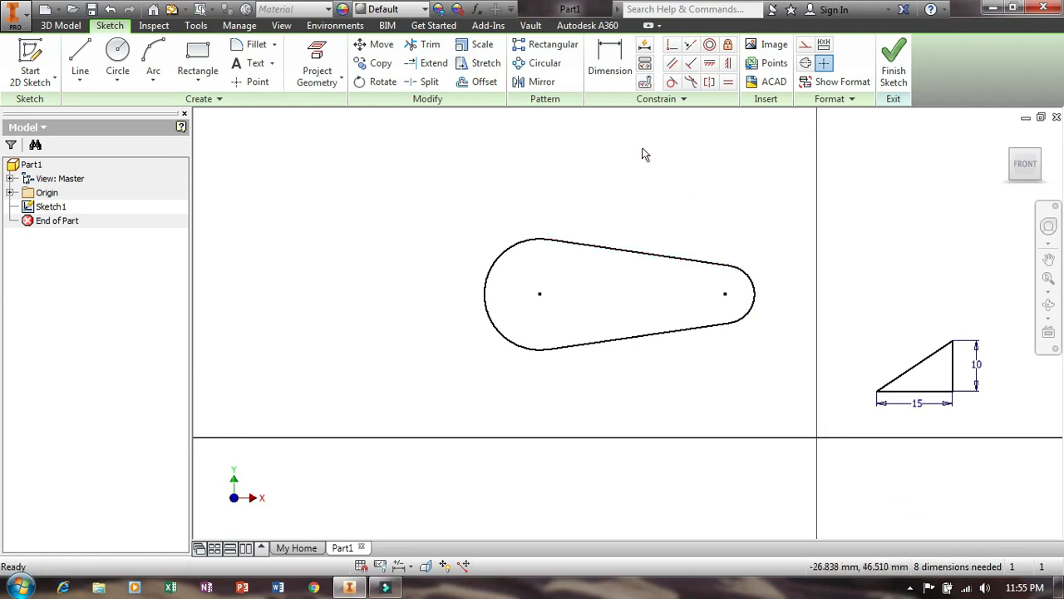
left_click(476, 87)
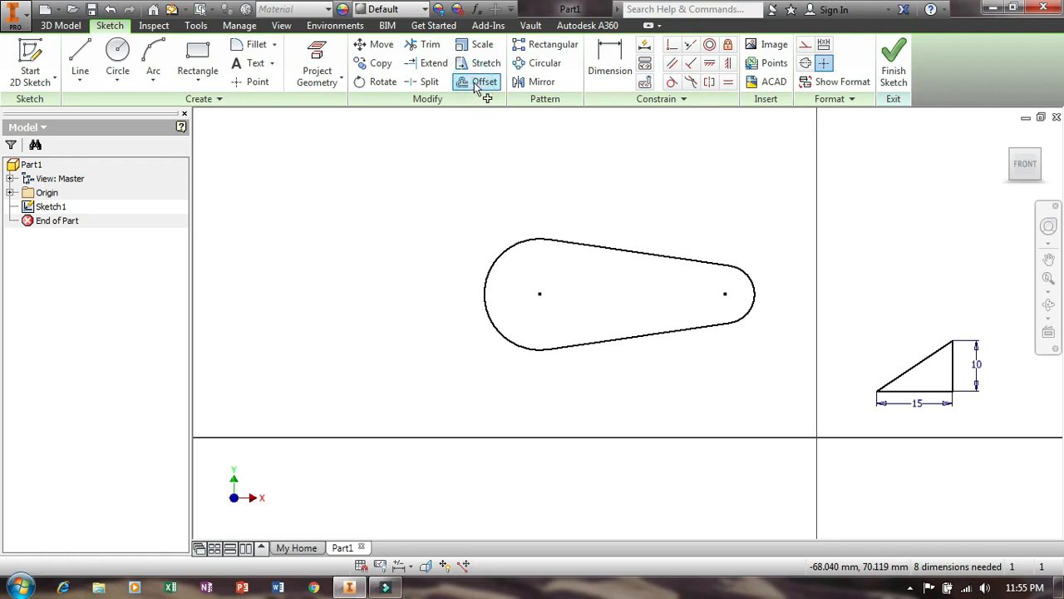
left_click(576, 247)
left_click(644, 334)
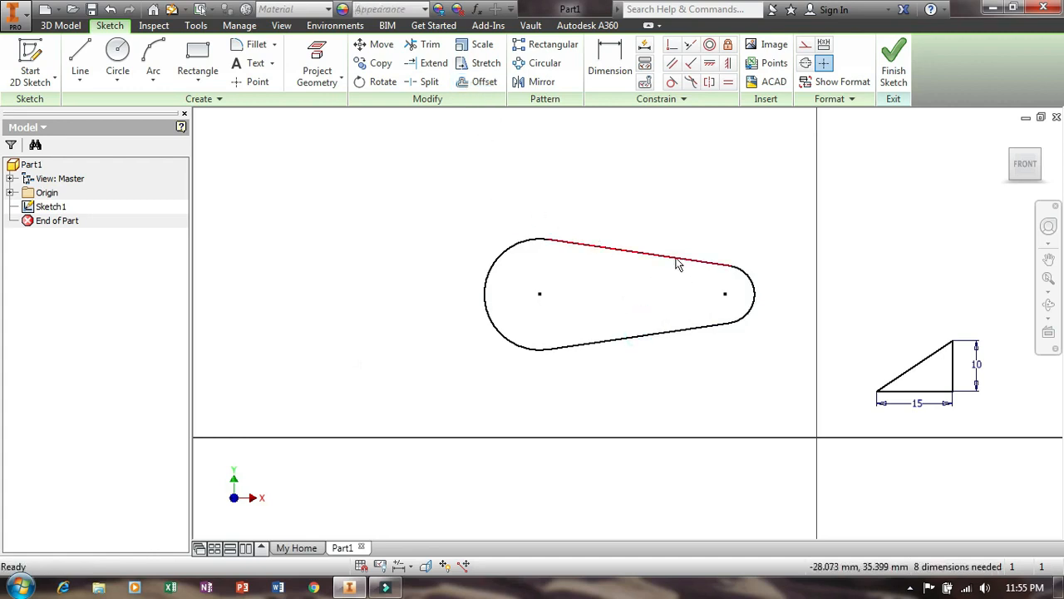
Enlarge the belt profile by pulling its upper line outward.
mouse_move(678, 263)
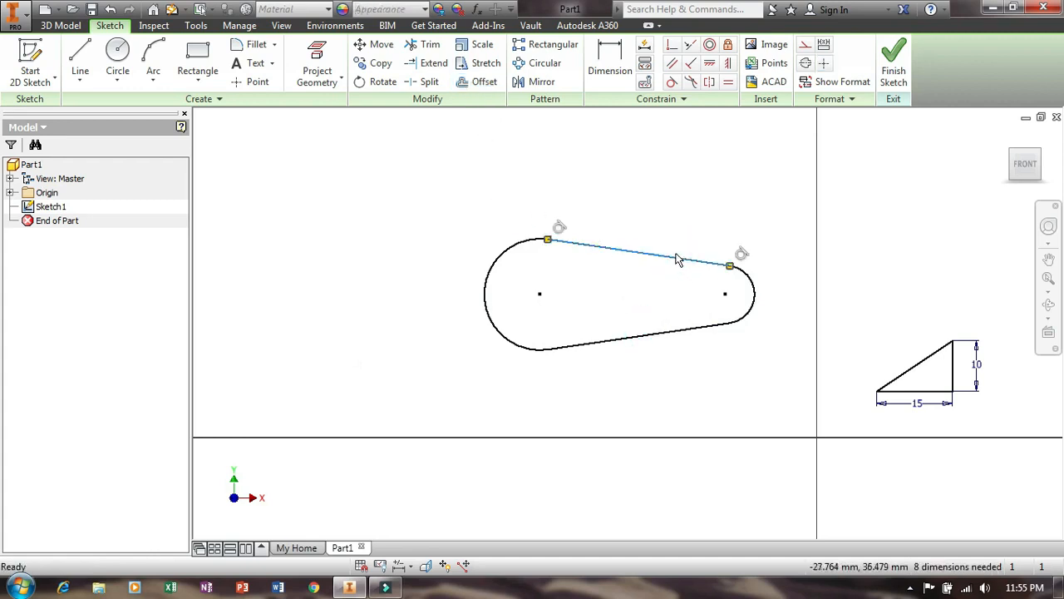
left_click_drag(667, 259, 701, 208)
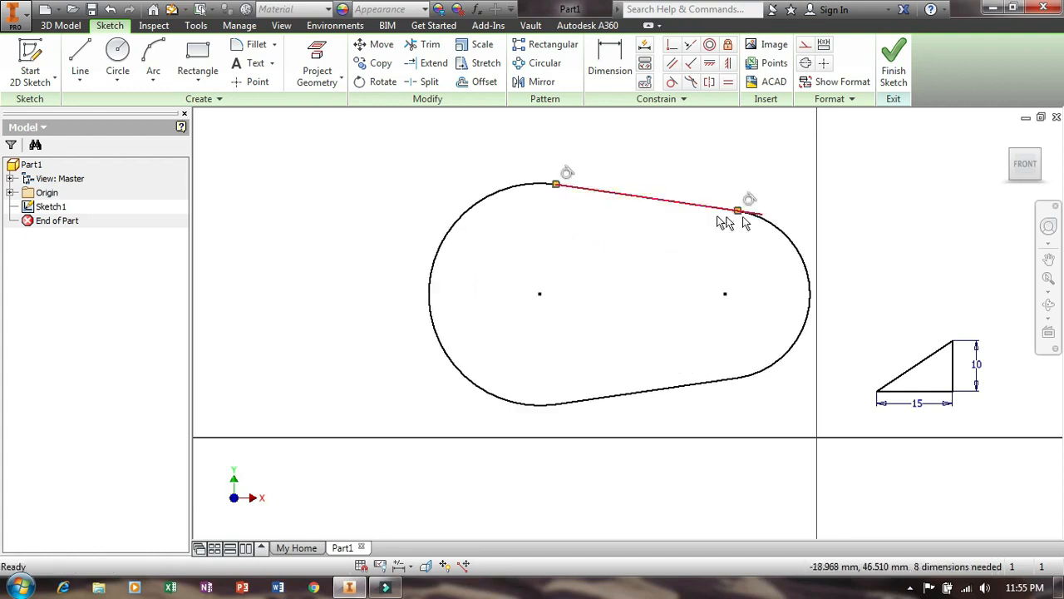
Trim the end of the upper line that overhangs its tangent point with the smaller arc.
scroll(777, 214, "down", 2)
scroll(777, 213, "up", 4)
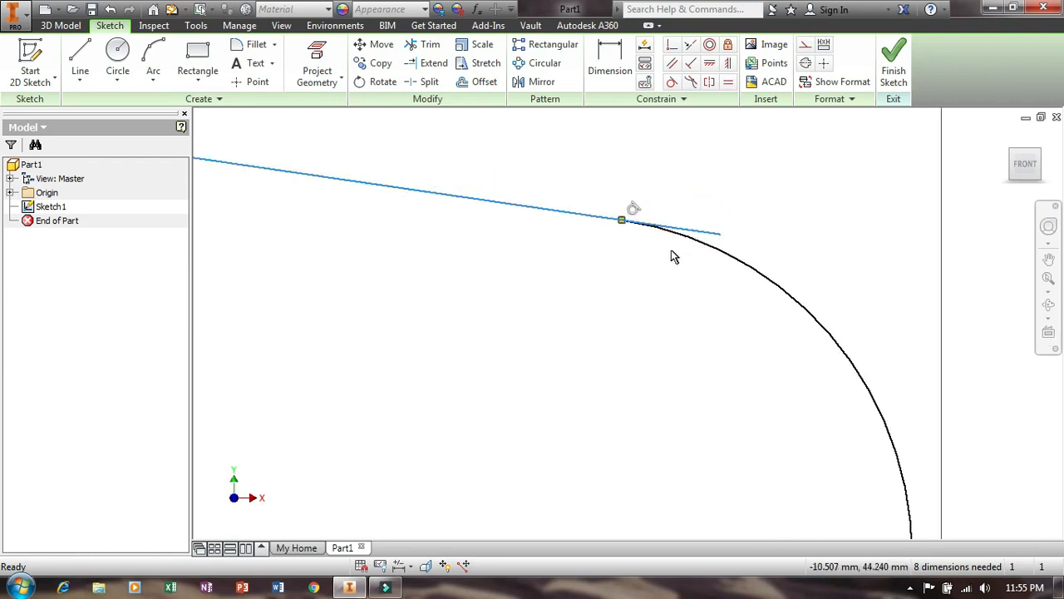
scroll(662, 235, "up", 2)
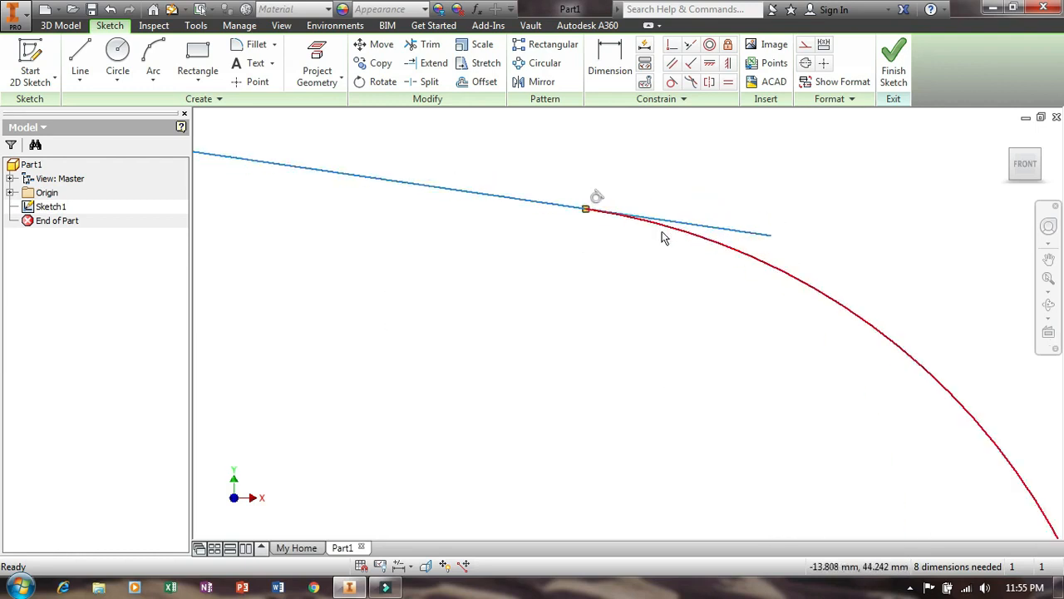
scroll(662, 235, "up", 2)
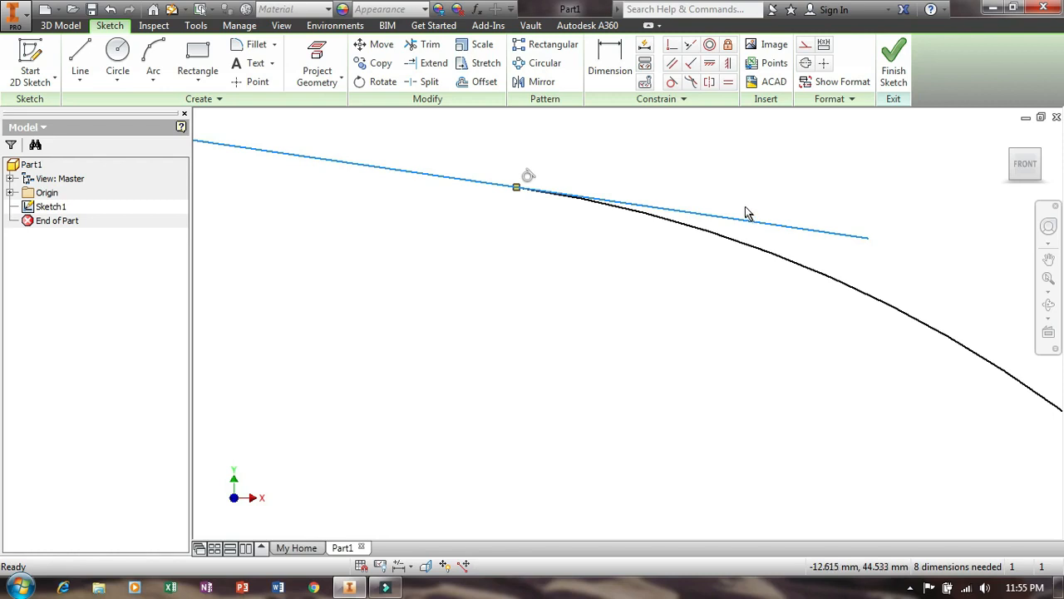
left_click(424, 44)
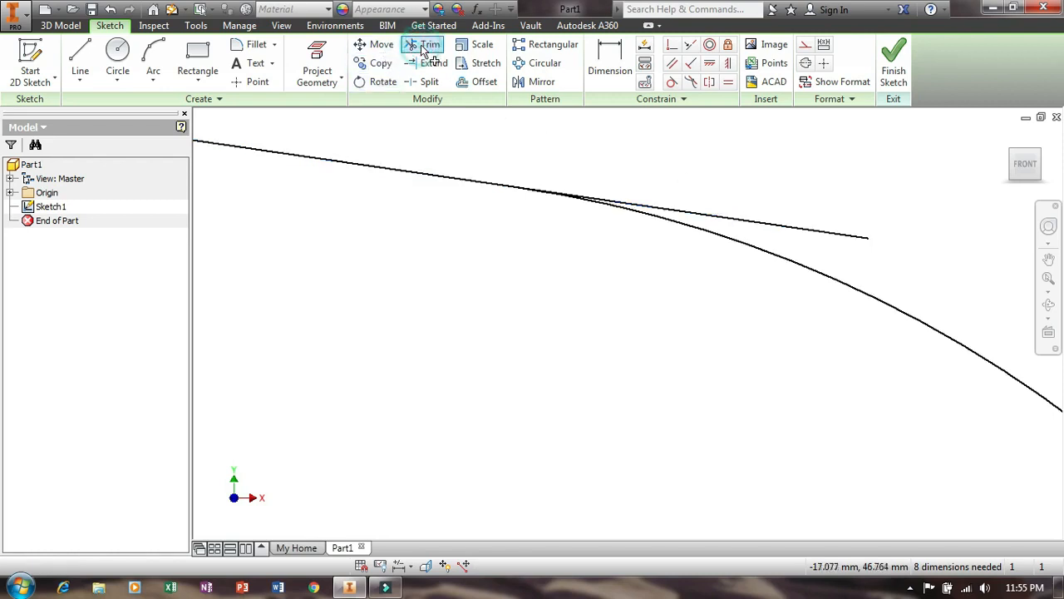
left_click(794, 226)
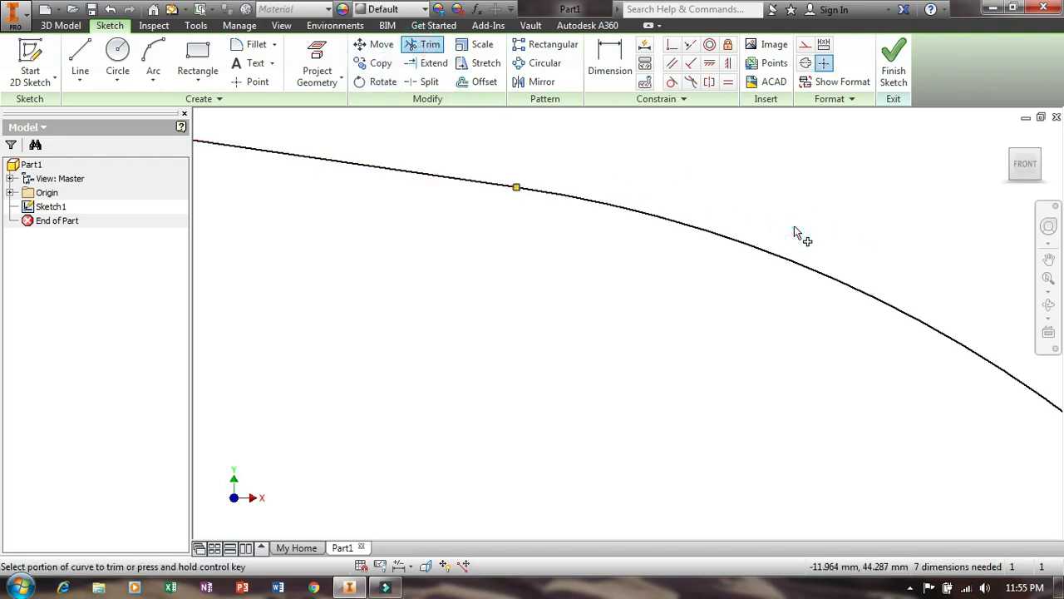
left_click(794, 226)
scroll(792, 223, "up", 3)
scroll(789, 218, "down", 2)
scroll(789, 217, "up", 3)
scroll(791, 221, "up", 2)
scroll(791, 221, "down", 2)
scroll(790, 221, "up", 4)
scroll(791, 221, "up", 1)
scroll(791, 221, "down", 4)
scroll(790, 221, "up", 5)
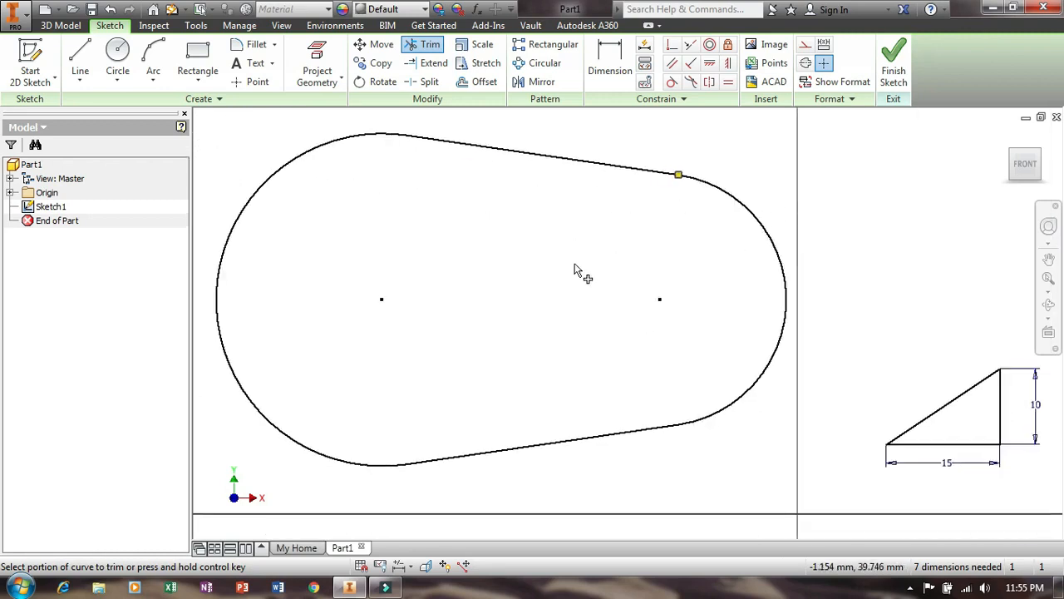
key("Escape")
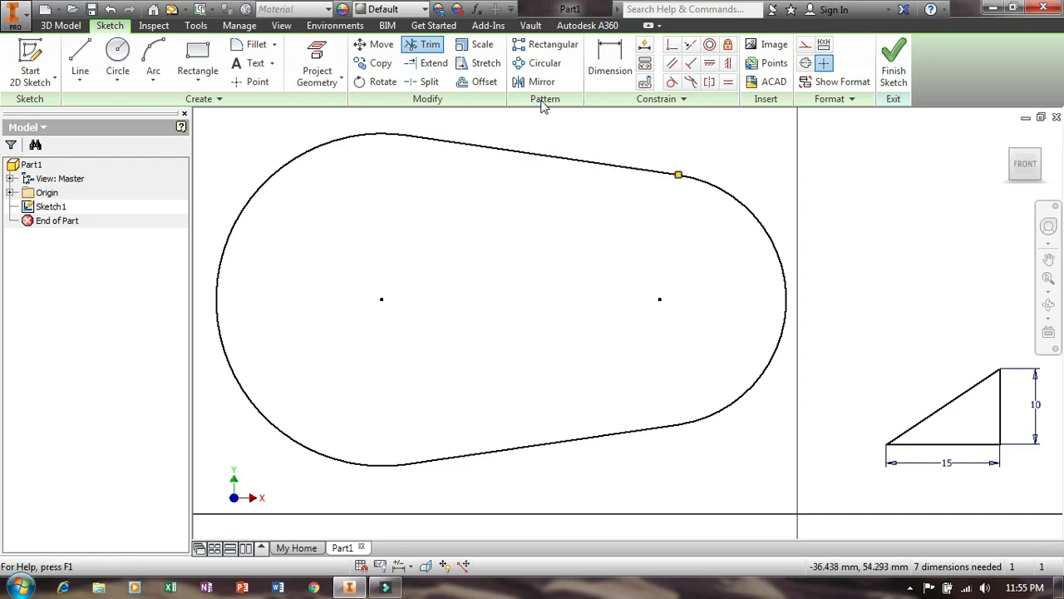
Offset the whole belt profile inward by 10 mm.
left_click(471, 84)
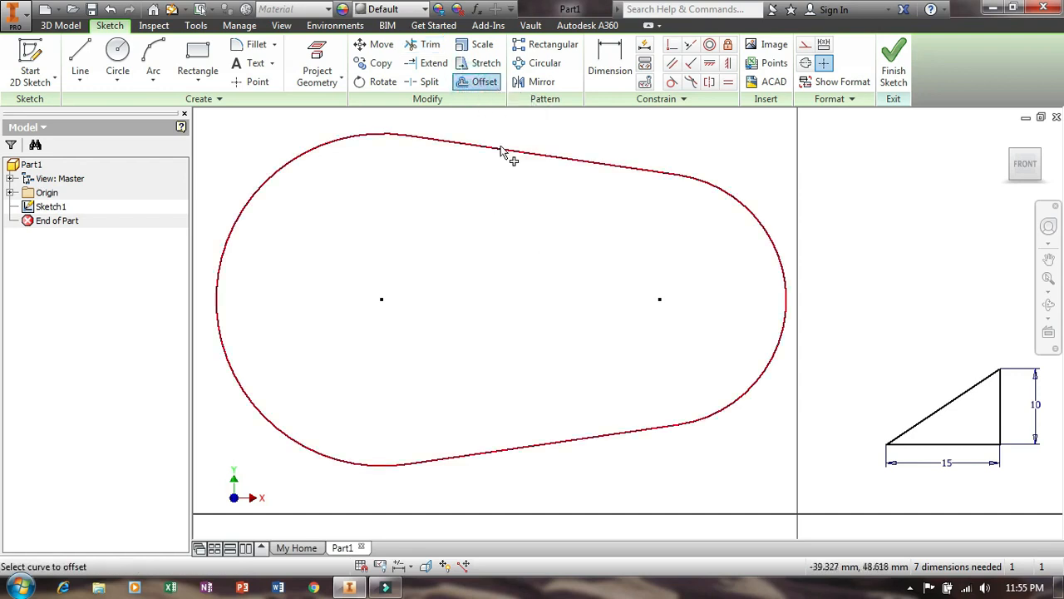
left_click(503, 150)
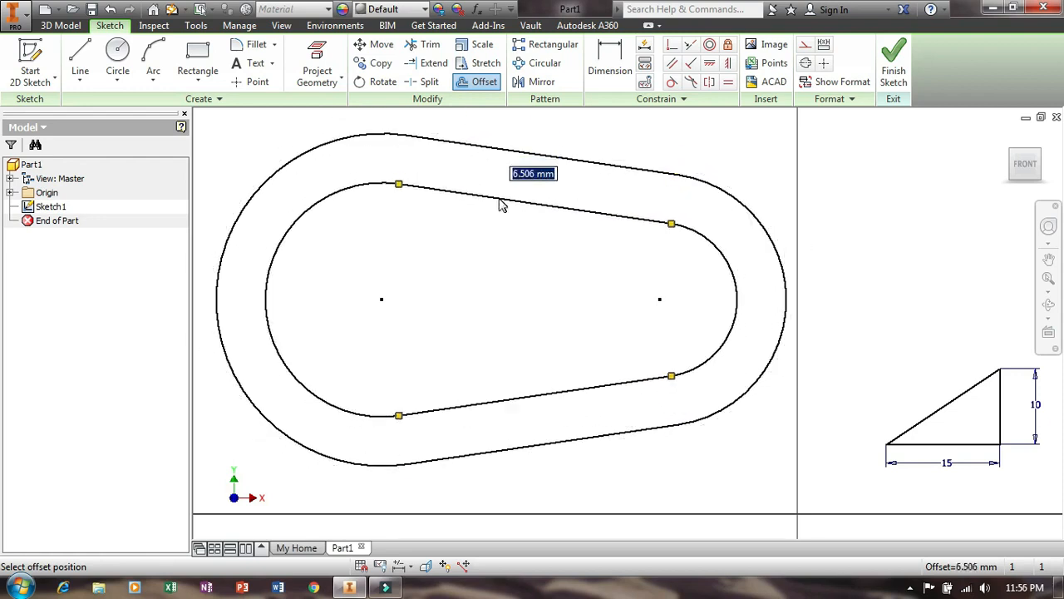
type("1")
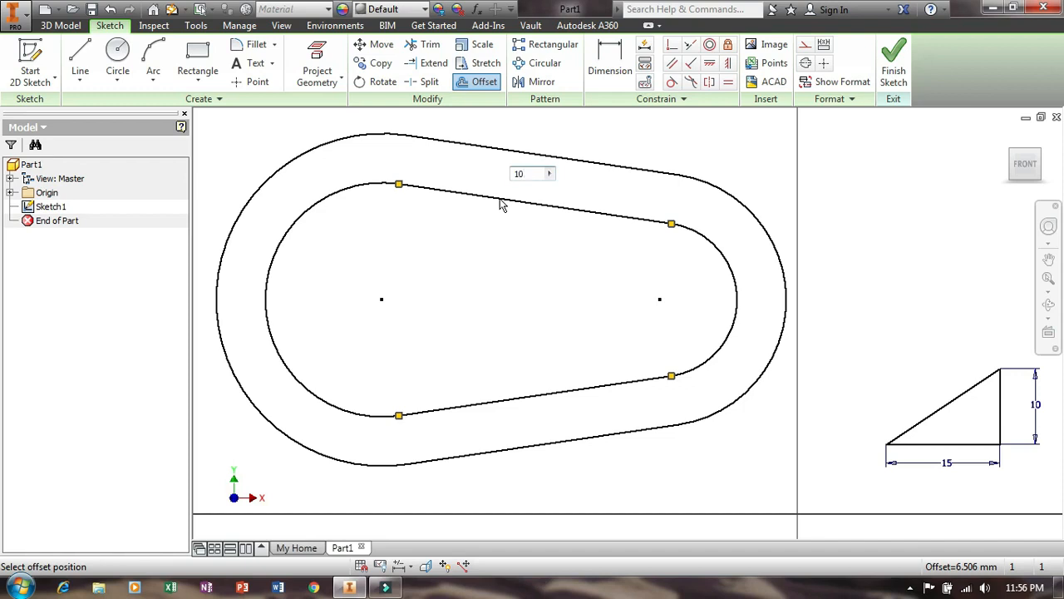
type("0")
key("Return")
scroll(570, 185, "up", 5)
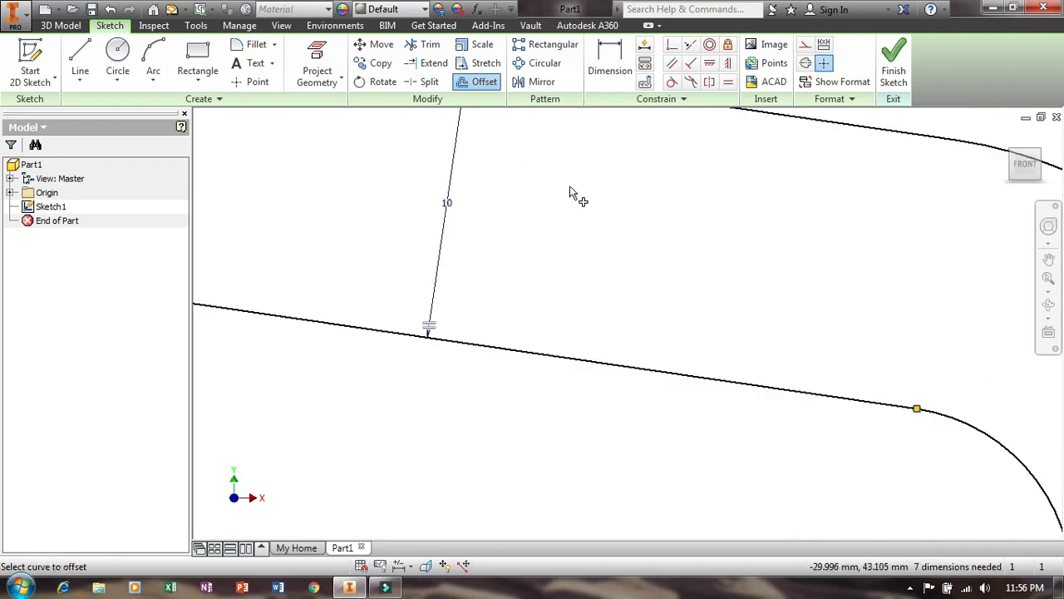
scroll(572, 191, "down", 6)
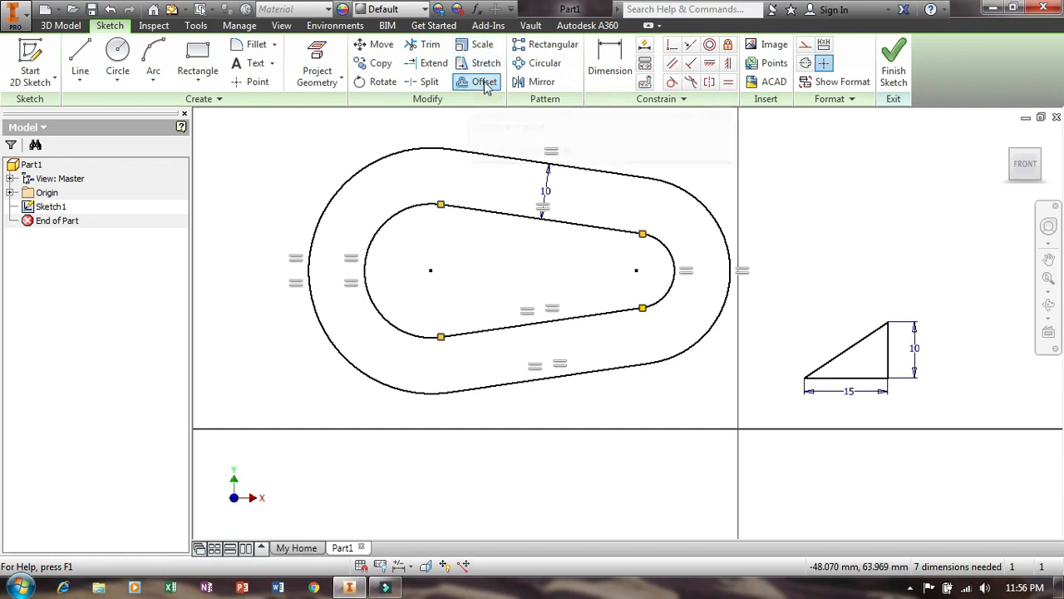
scroll(502, 193, "down", 3)
scroll(502, 193, "up", 4)
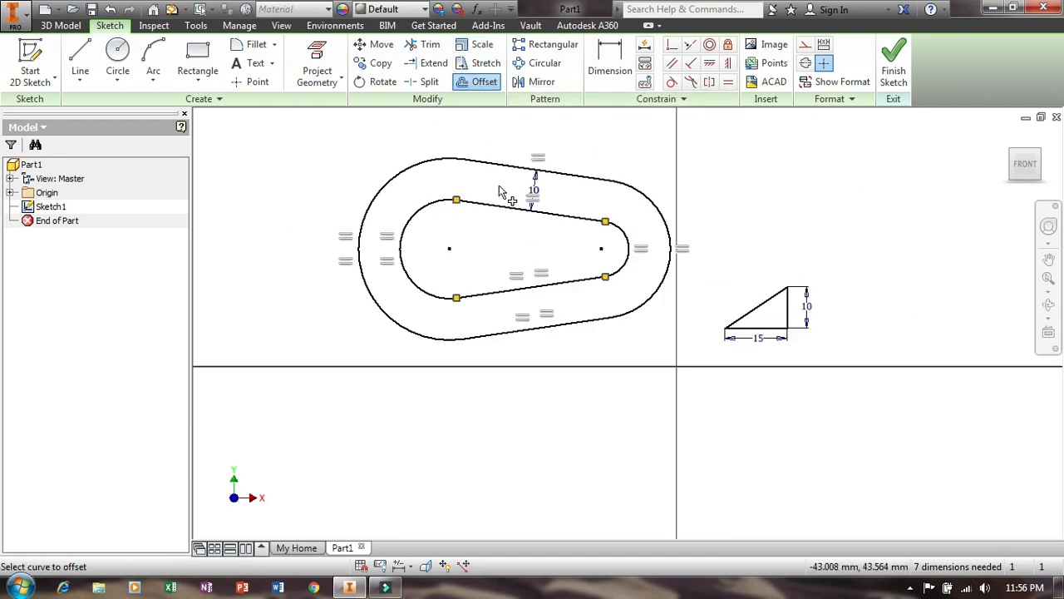
key("Escape")
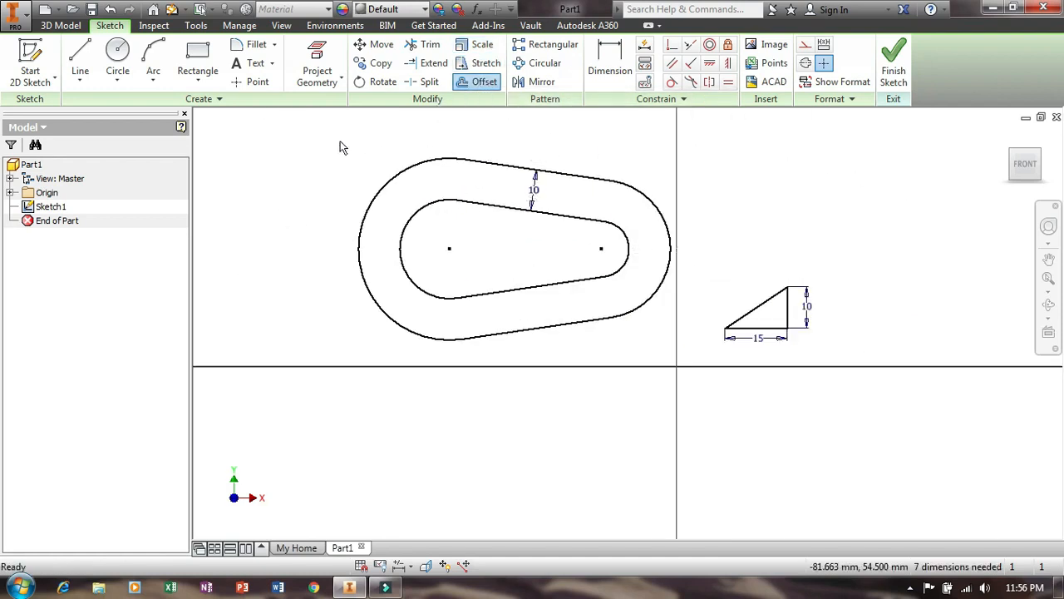
Delete both belt-shaped profiles together with their offset dimension, keeping the dimensioned triangle.
left_click(301, 140)
mouse_move(379, 172)
left_mouse_down()
mouse_move(648, 342)
mouse_move(670, 389)
left_mouse_up()
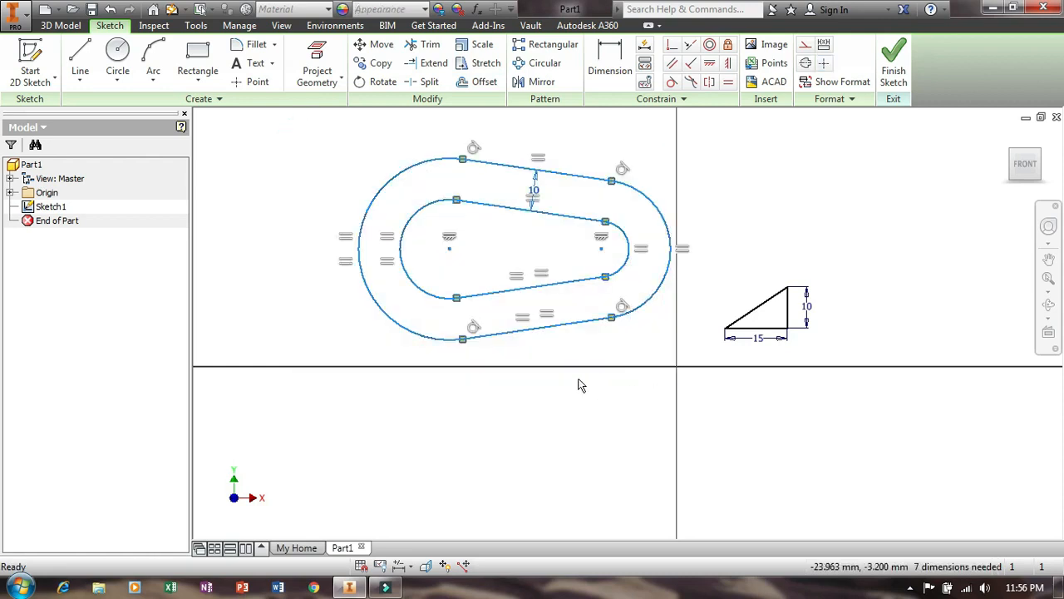
key("Delete")
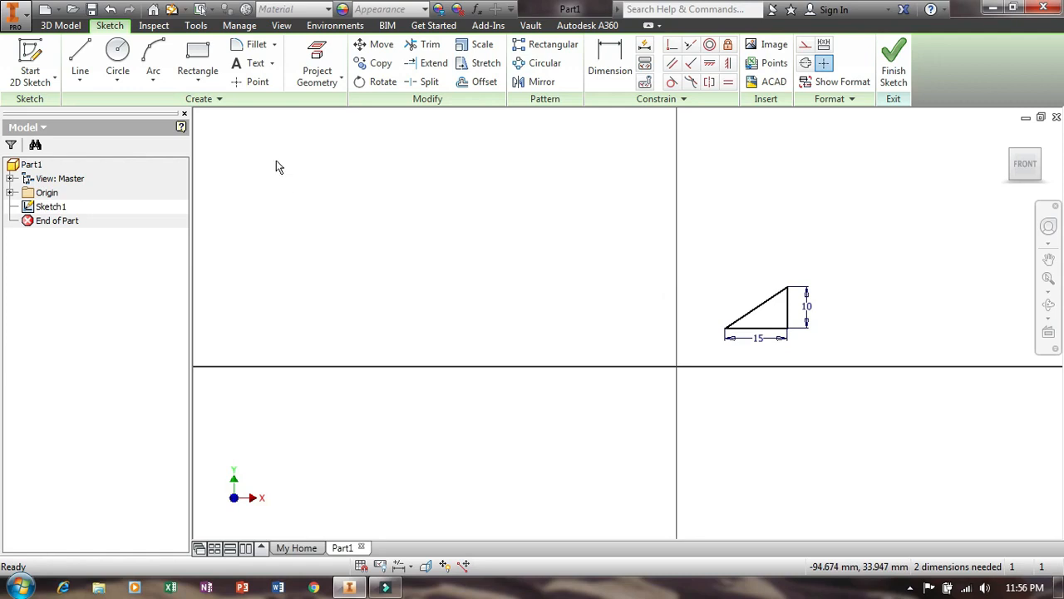
left_click(194, 85)
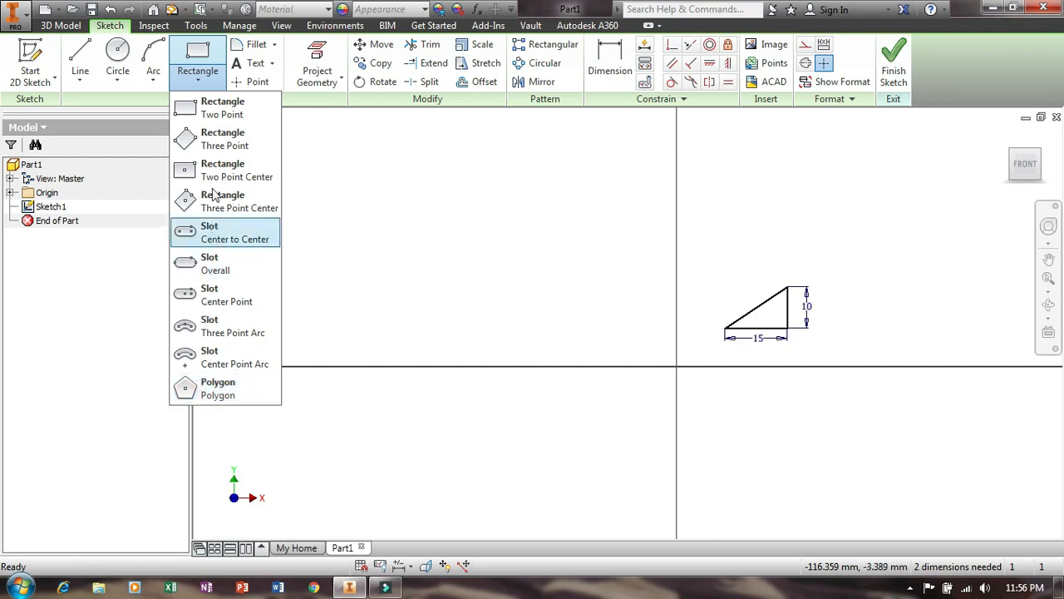
left_click(153, 80)
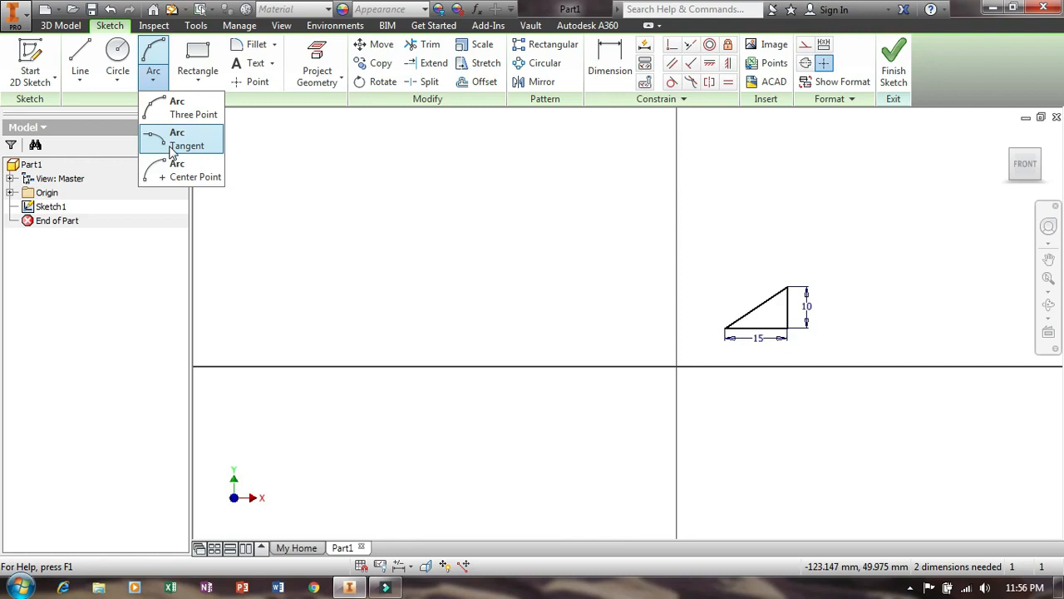
left_click(118, 83)
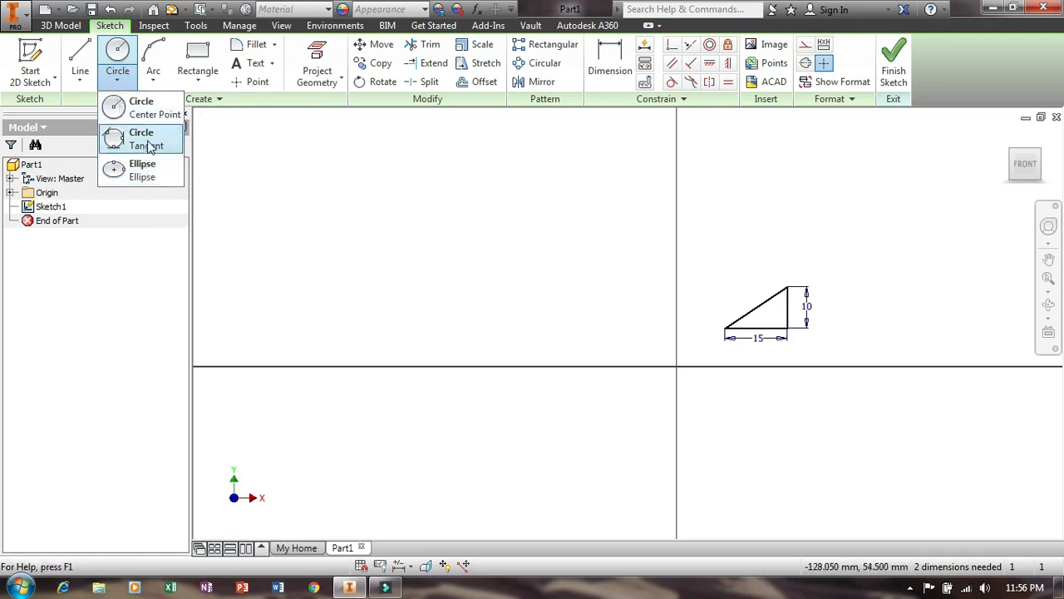
Sketch three connected lines forming an open U shape above the horizontal axis, with the lower line about 43 mm long.
left_click(75, 53)
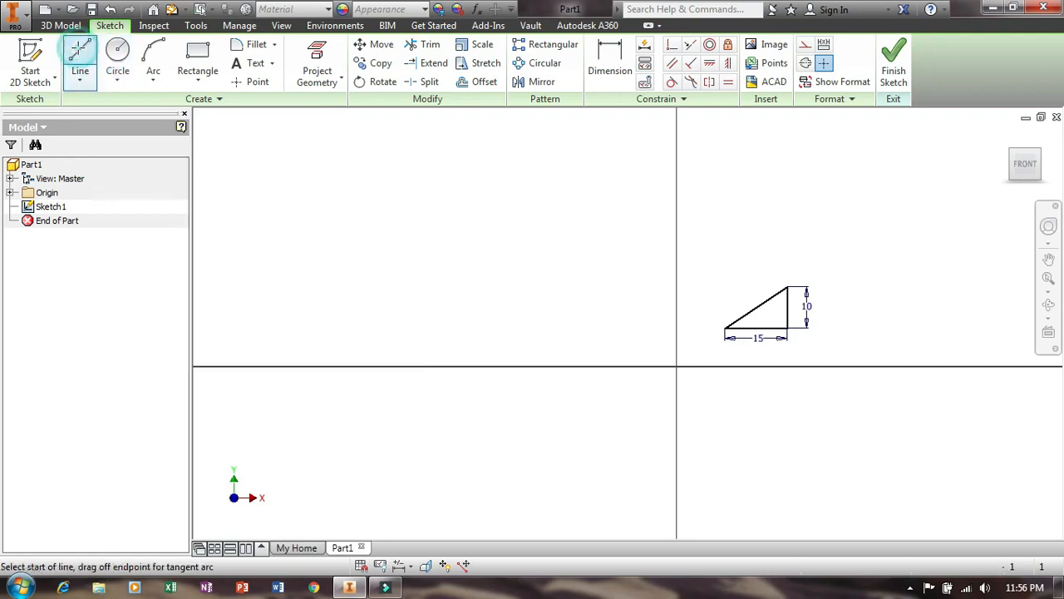
left_click(300, 236)
left_click(345, 317)
left_click(523, 307)
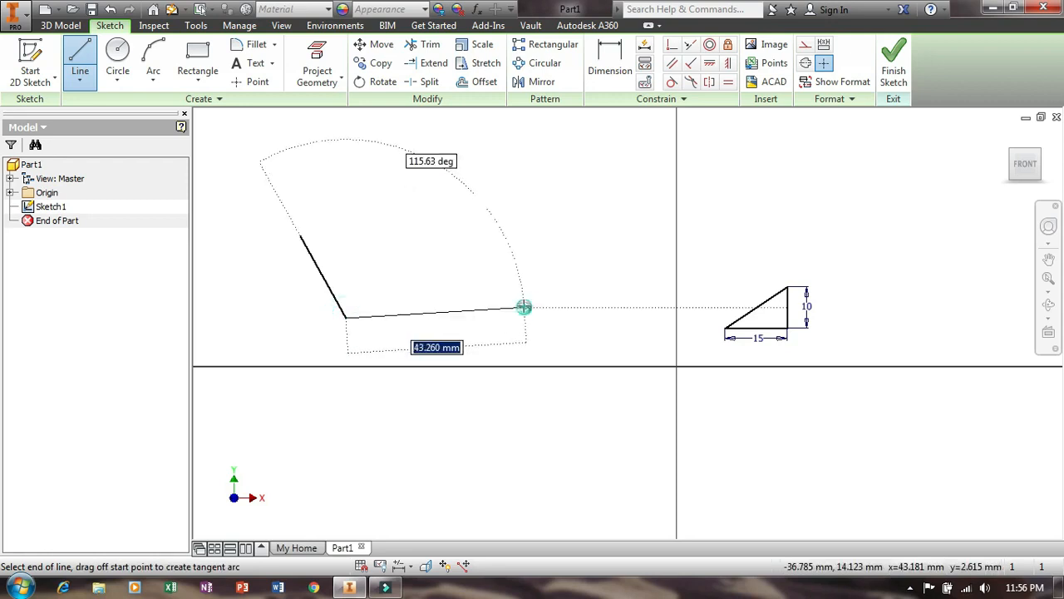
left_click(510, 221)
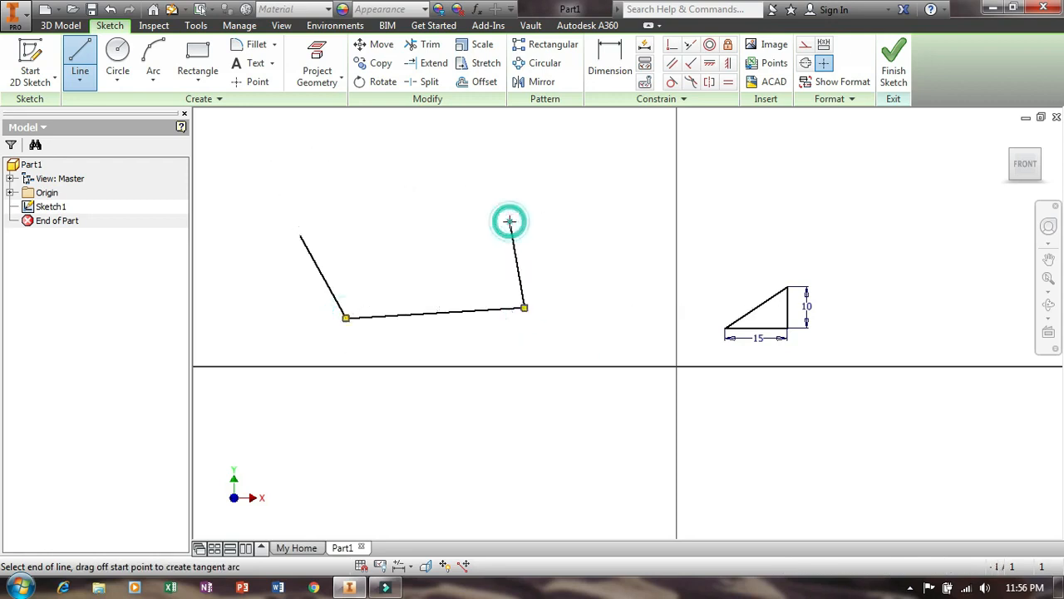
right_click(489, 182)
left_click(509, 188)
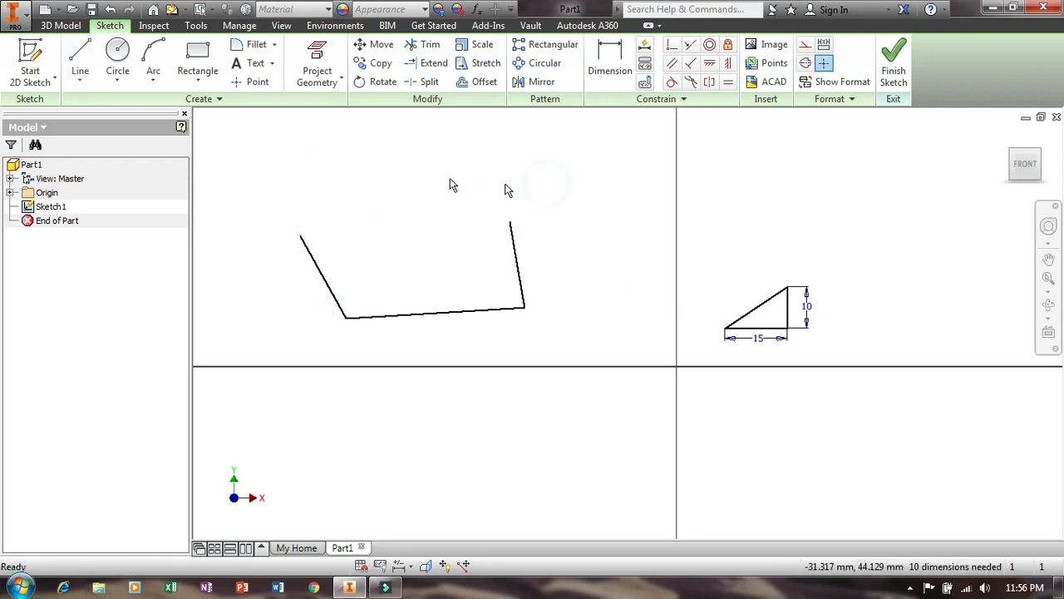
Create a tangent circle from the three lines of the open U shape.
left_click(126, 85)
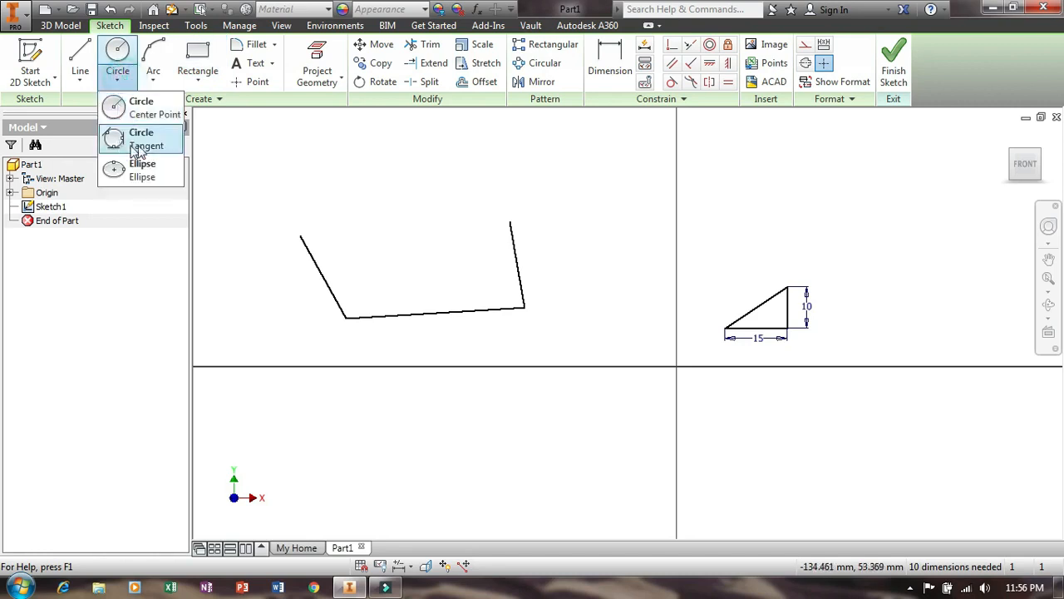
left_click(143, 143)
left_click(321, 274)
left_click(414, 313)
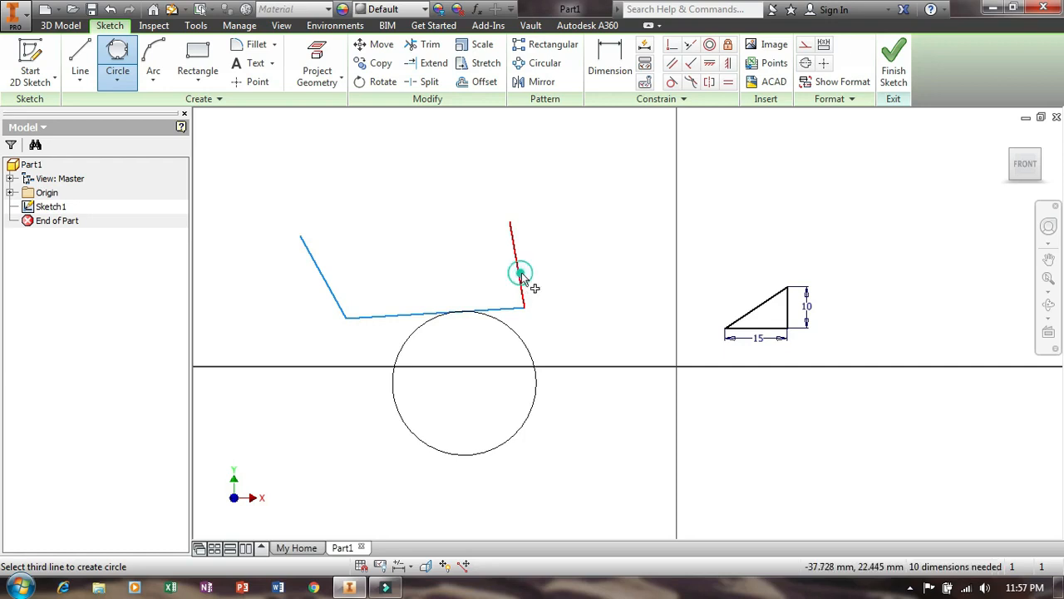
left_click(521, 278)
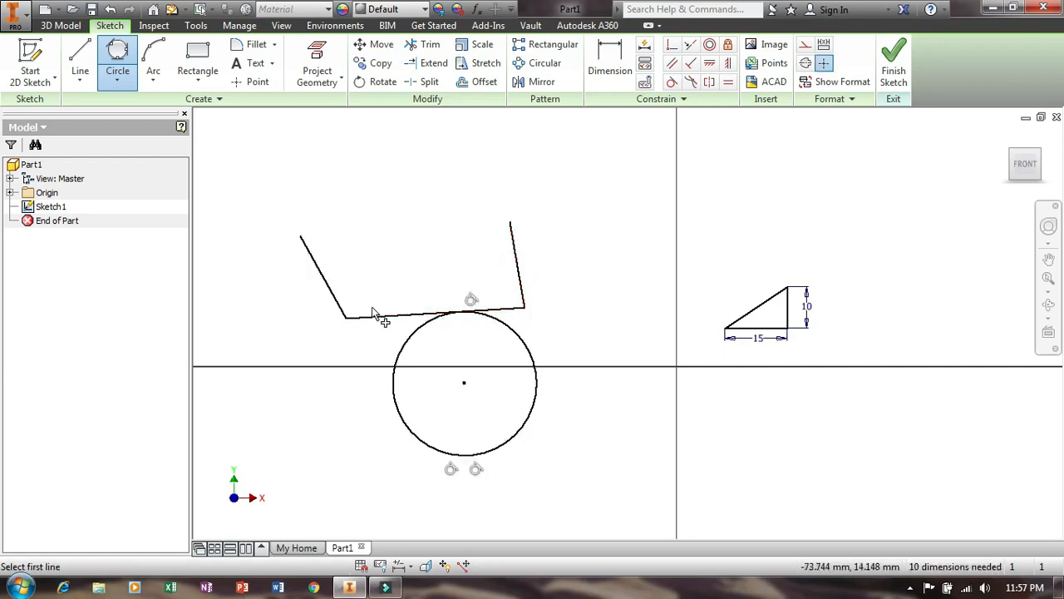
key("Escape")
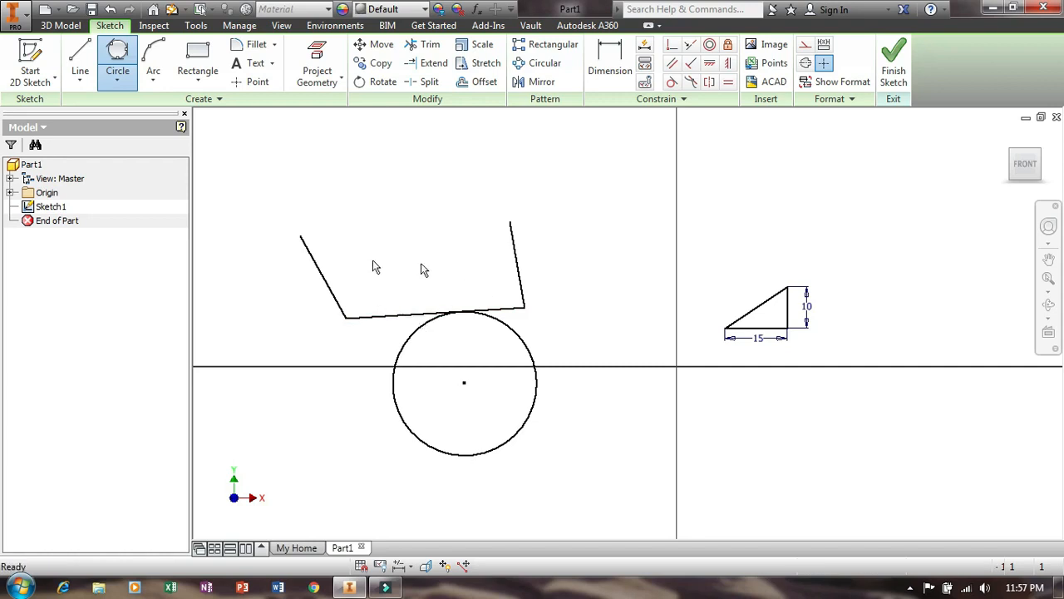
left_click(117, 80)
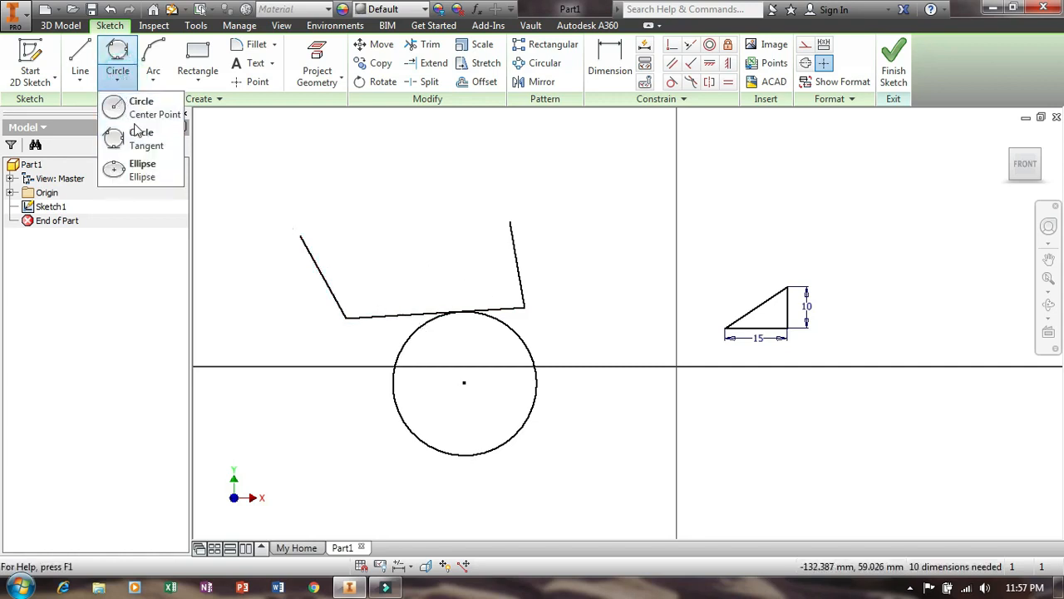
left_click(127, 145)
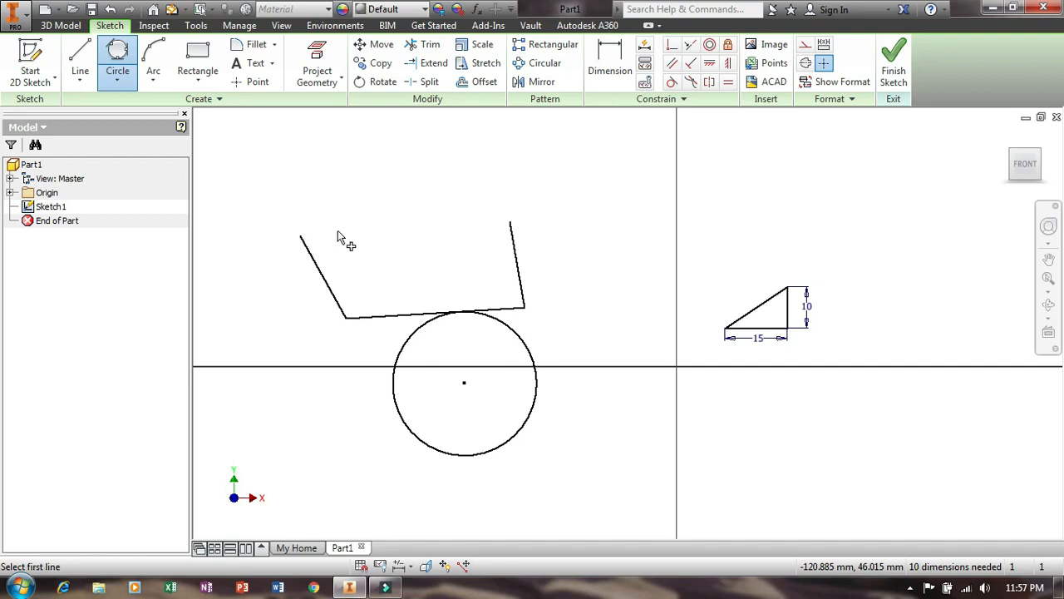
key("Escape")
Delete the open U-shaped lines together with their tangent circle, keeping the dimensioned triangle.
mouse_move(252, 181)
left_mouse_down()
mouse_move(570, 411)
mouse_move(593, 520)
left_mouse_up()
key("Delete")
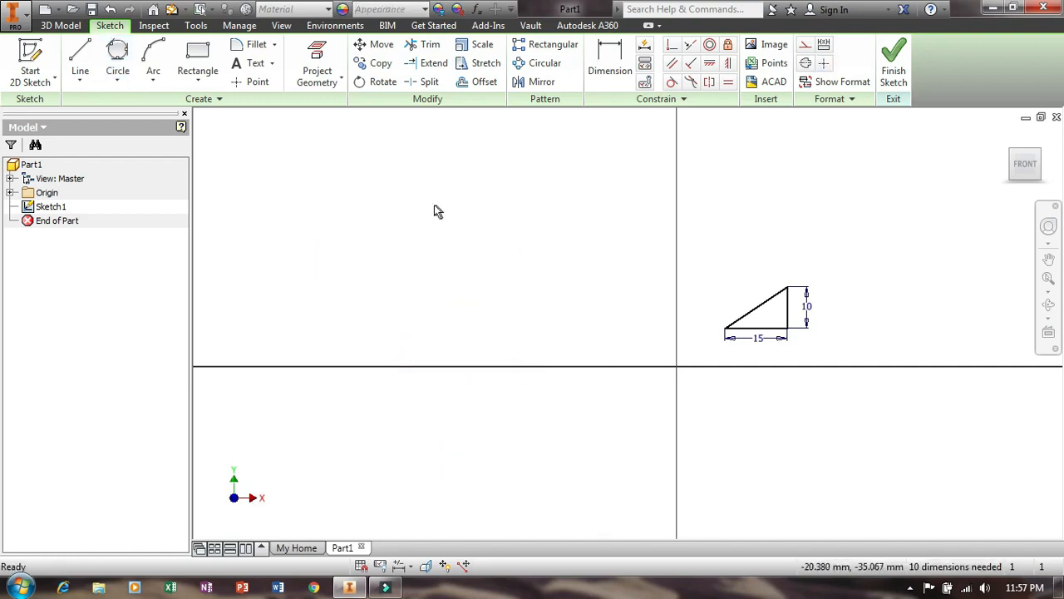
Sketch three connected lines in an open shape below and left of the origin, with the second perpendicular to the first.
scroll(434, 210, "down", 2)
scroll(425, 209, "down", 2)
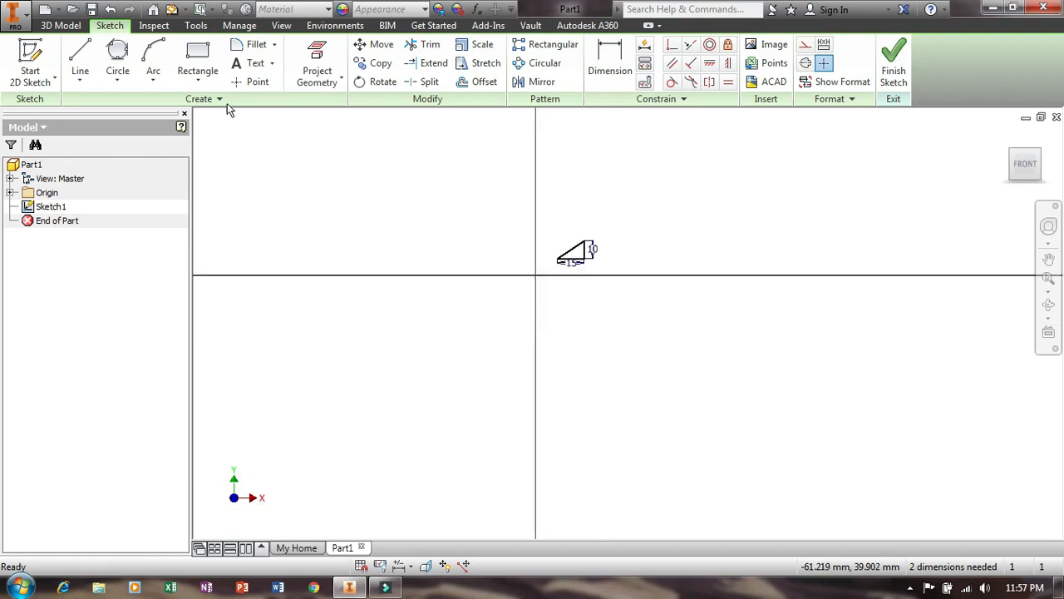
left_click(80, 57)
left_click(279, 387)
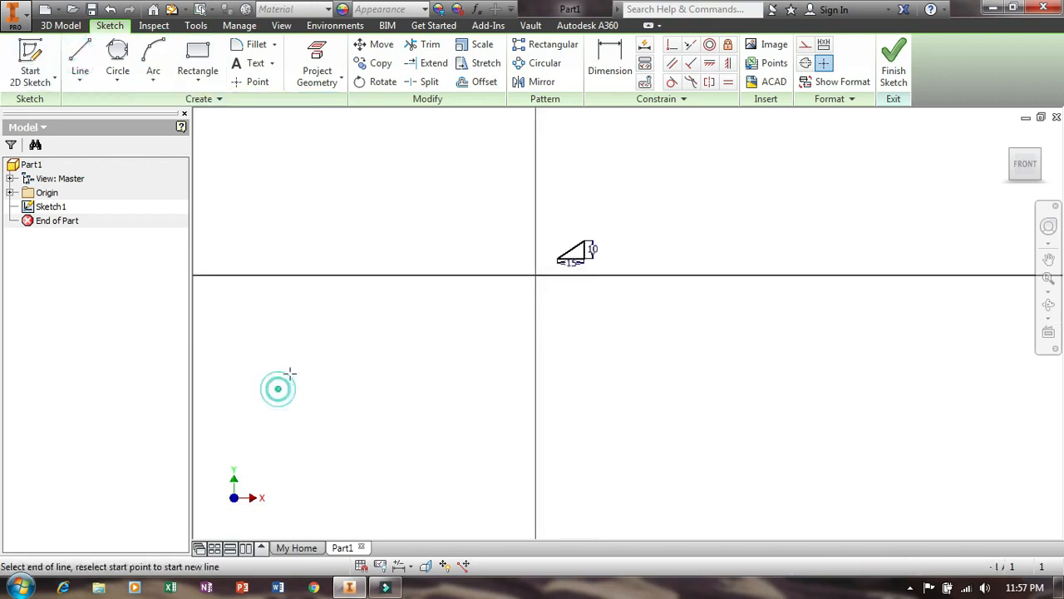
left_click(391, 316)
left_click(433, 379)
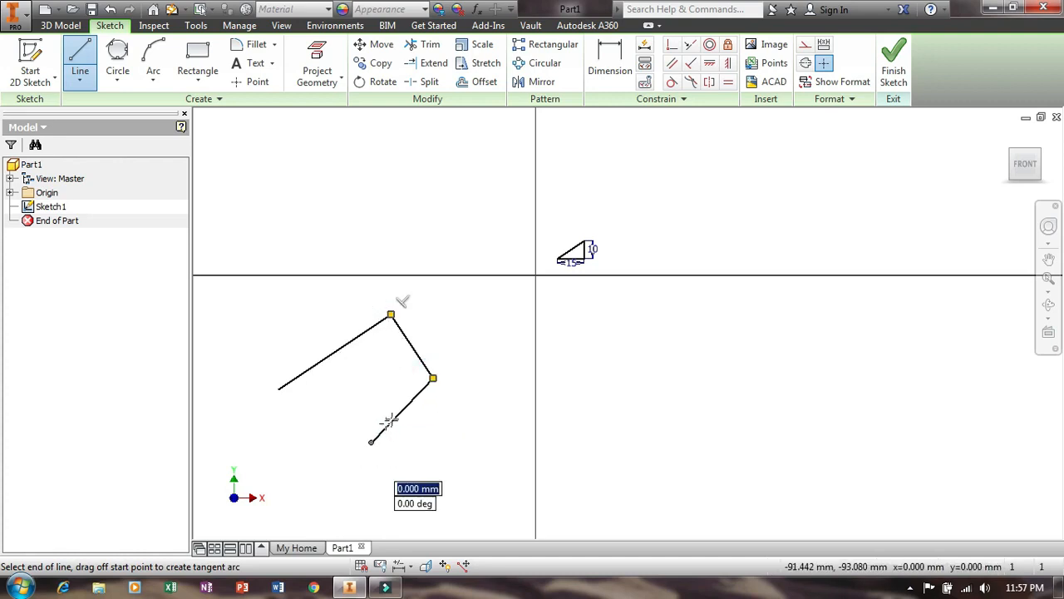
right_click(390, 388)
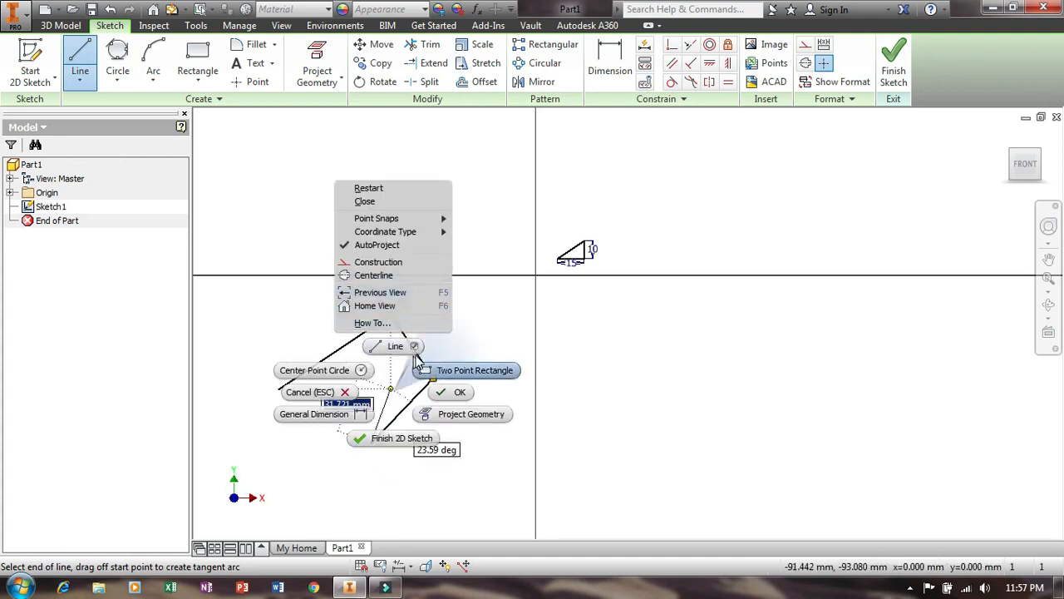
left_click(450, 396)
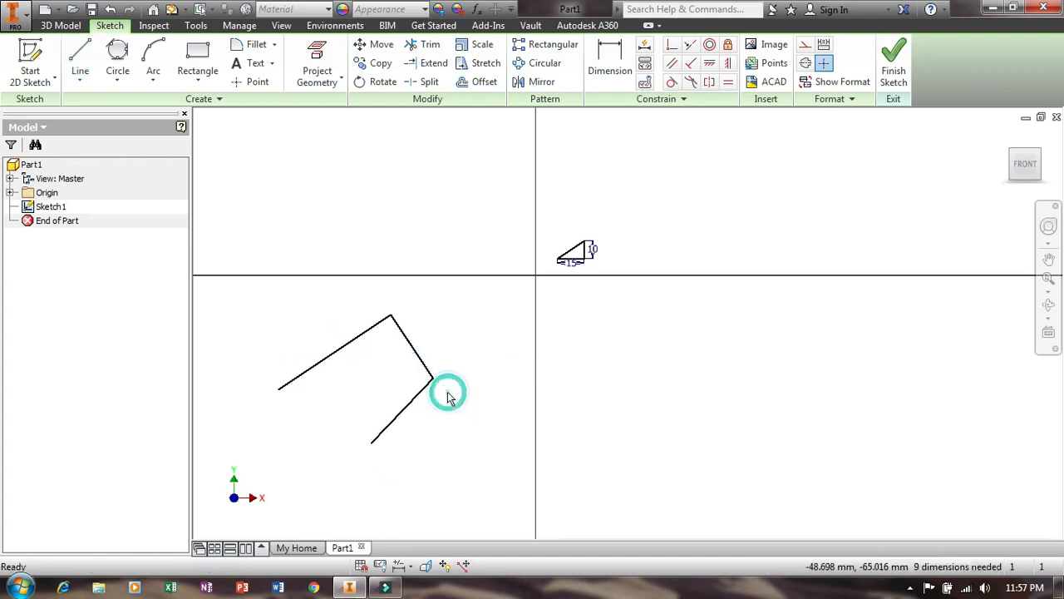
Create a circle tangent to all three lines of the new open shape.
left_click(117, 84)
left_click(125, 143)
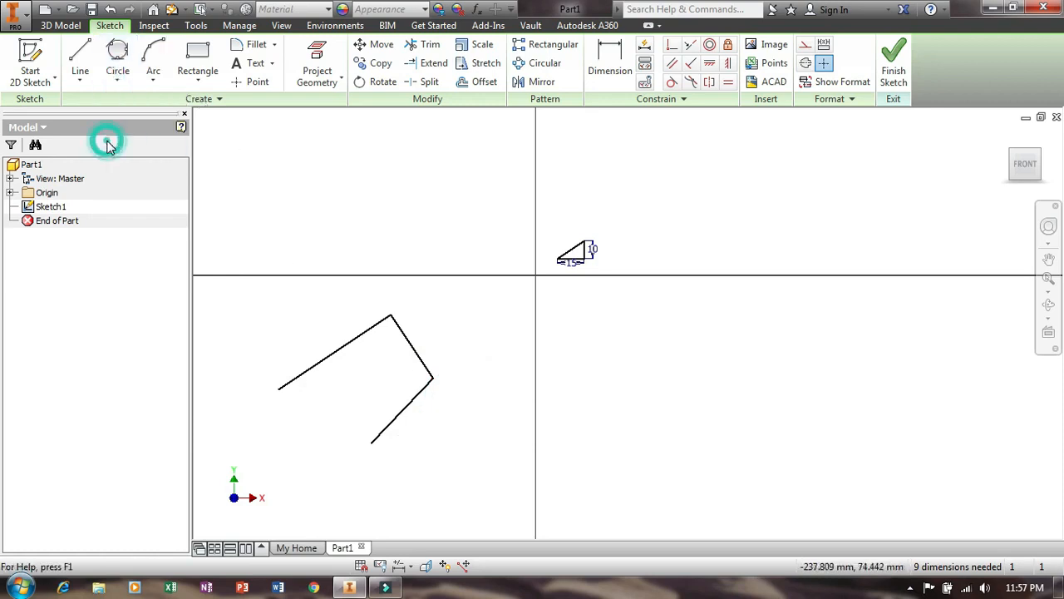
left_click(329, 364)
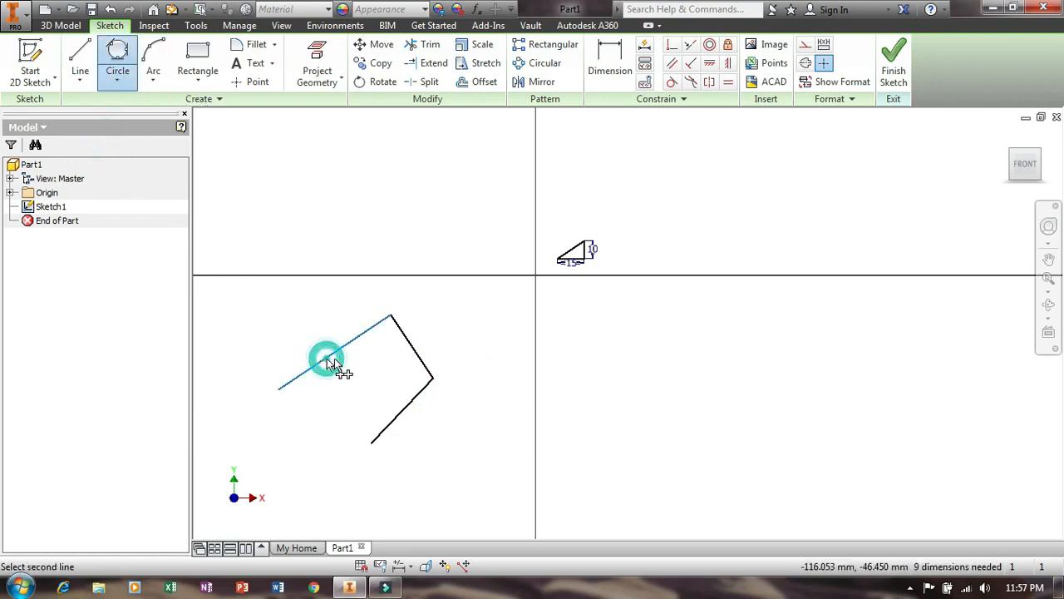
left_click(405, 341)
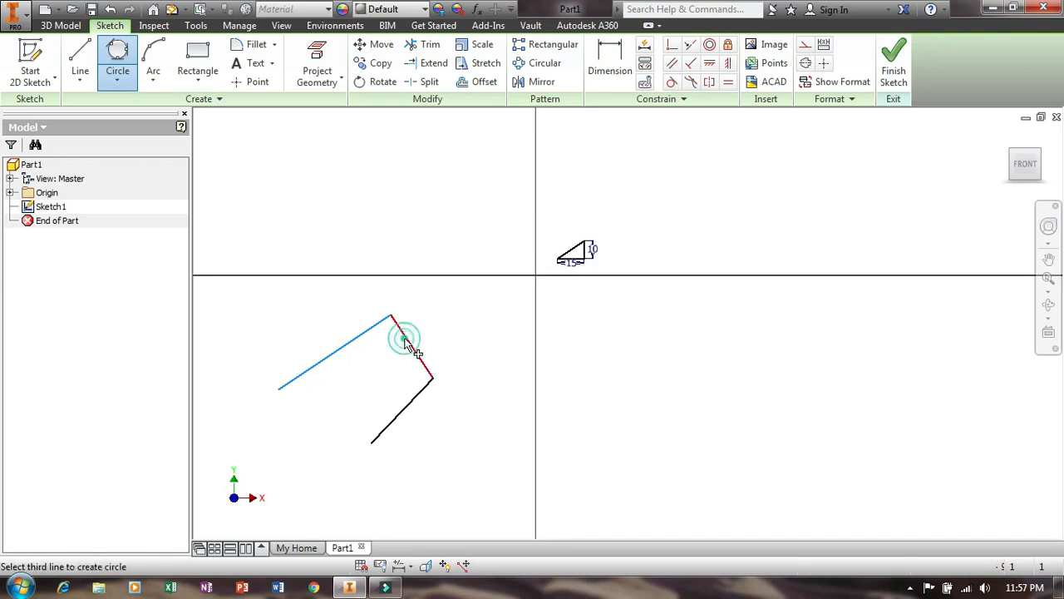
left_click(408, 403)
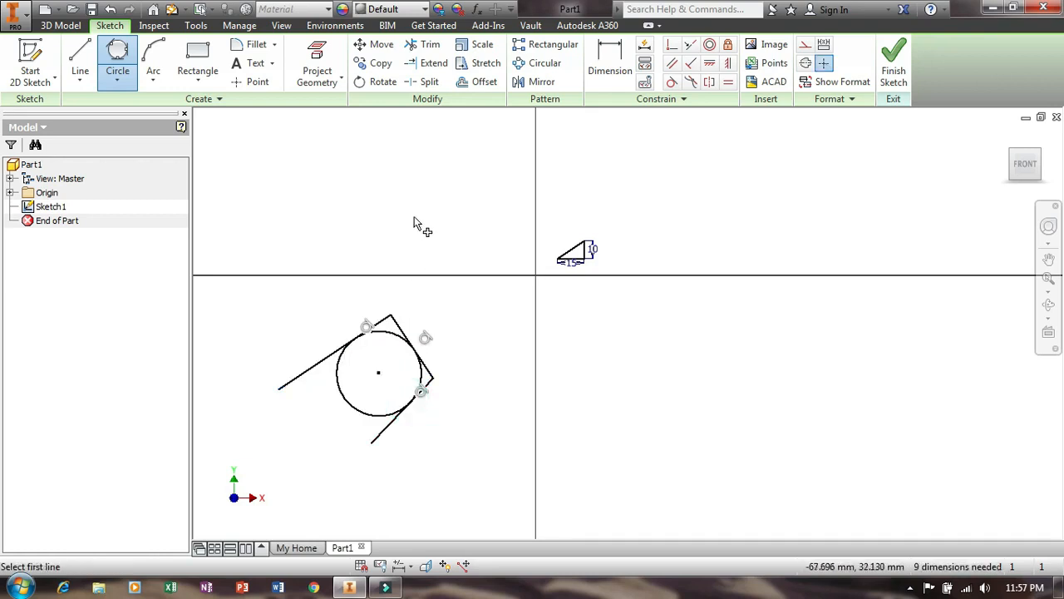
key("Escape")
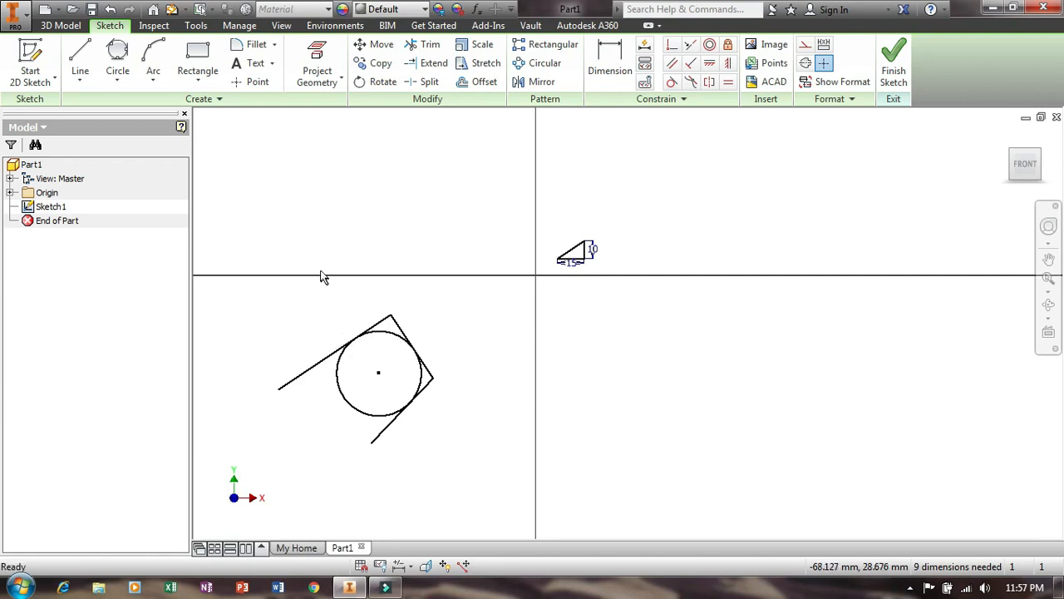
Draw a horizontal ellipse below and right of the origin, with half-axes about 60 mm and 26 mm.
left_click(117, 79)
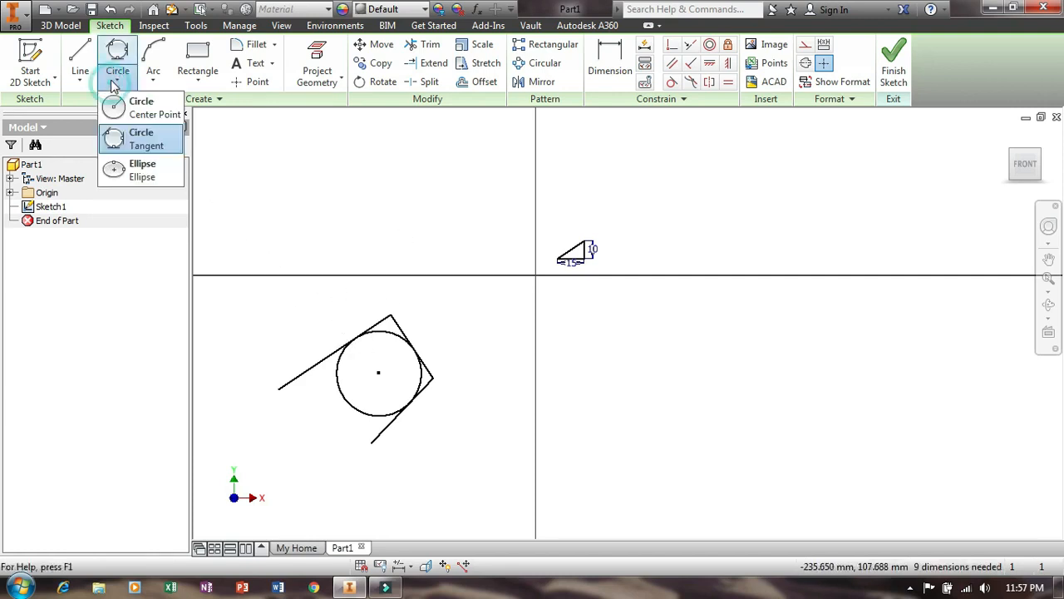
left_click(143, 170)
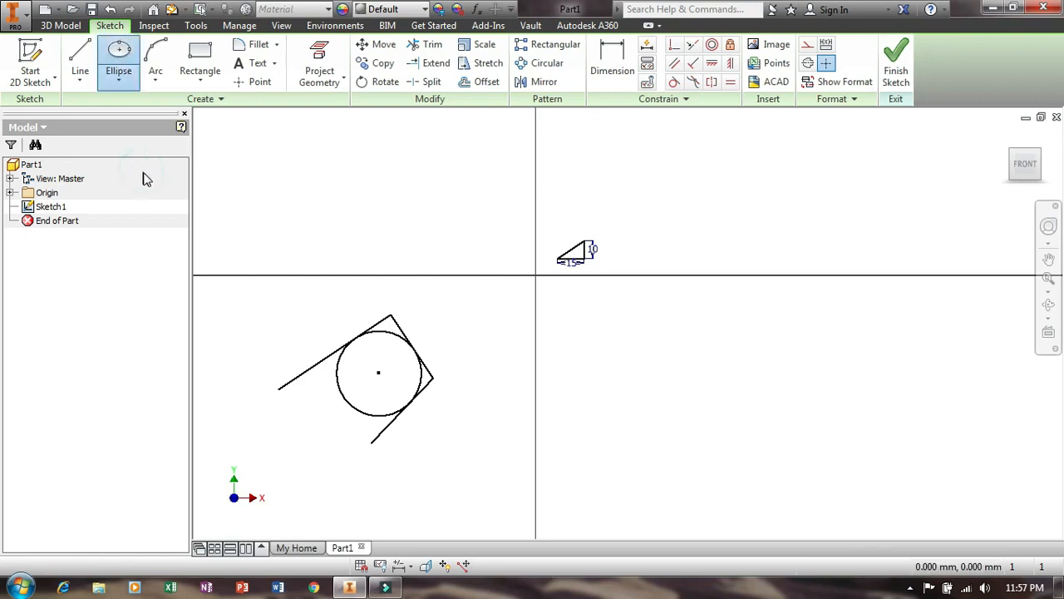
left_click(663, 404)
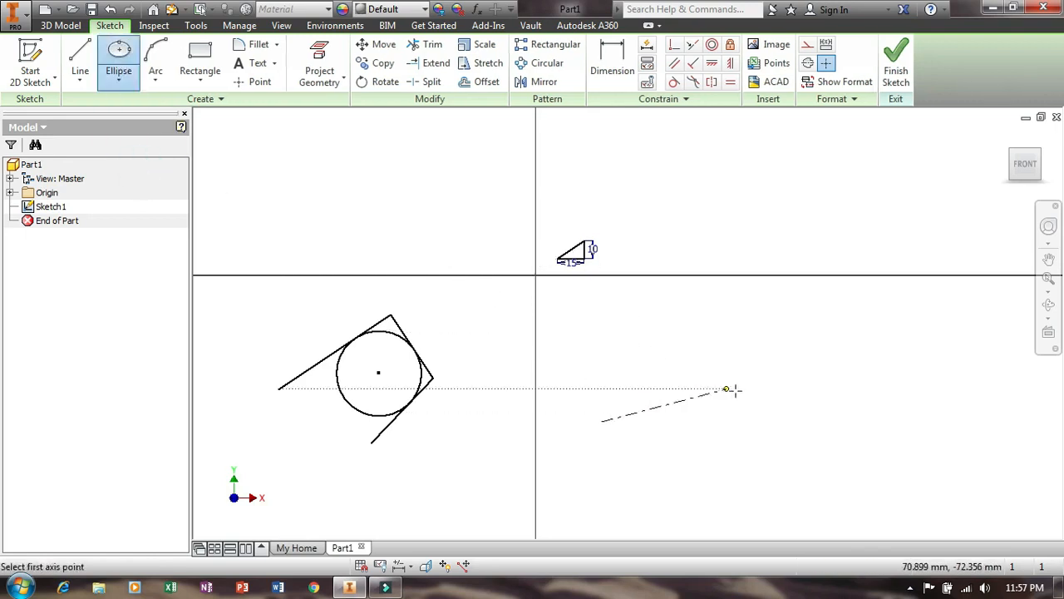
left_click(774, 407)
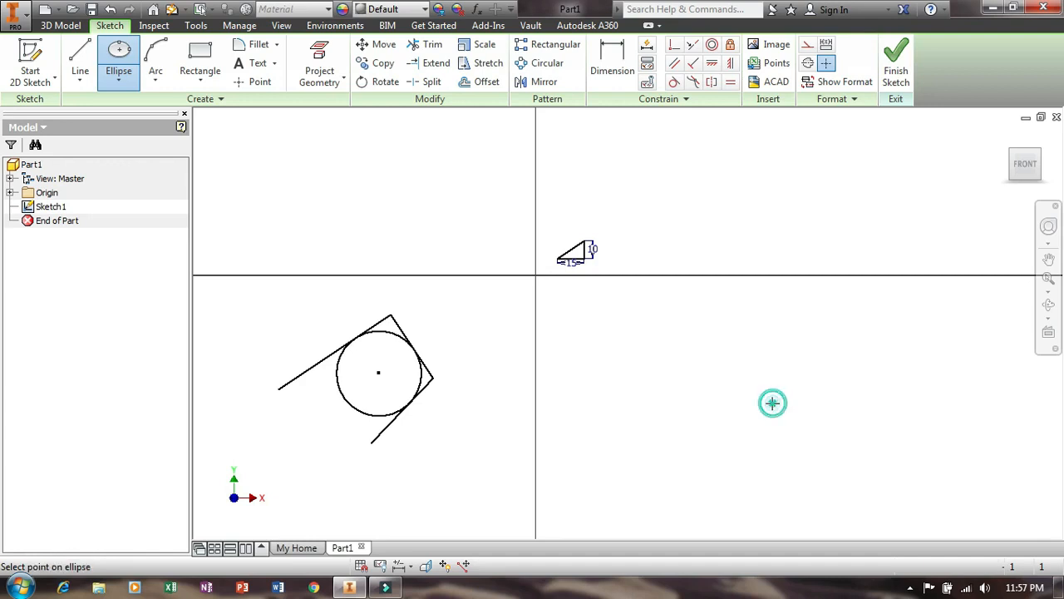
left_click(720, 364)
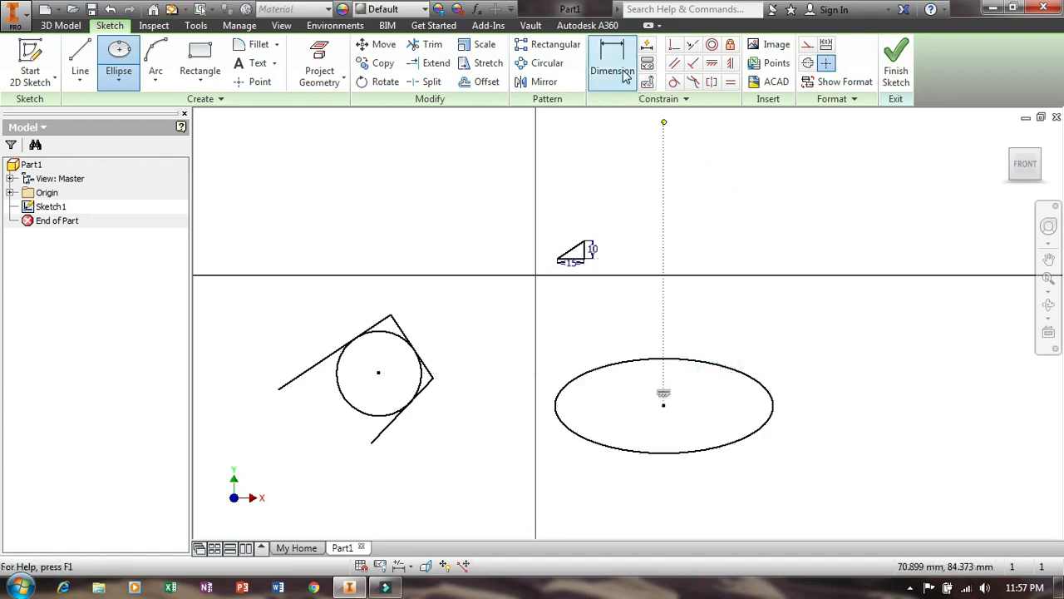
key("Escape")
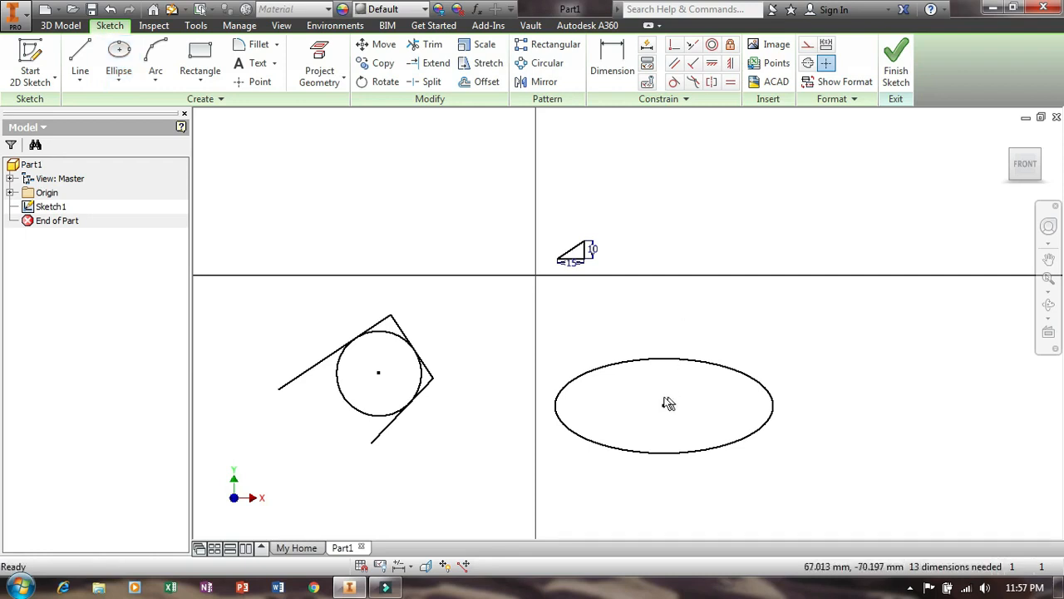
Dimension the ellipse's horizontal half-axis to 50 mm, placing the dimension above it.
left_click(611, 60)
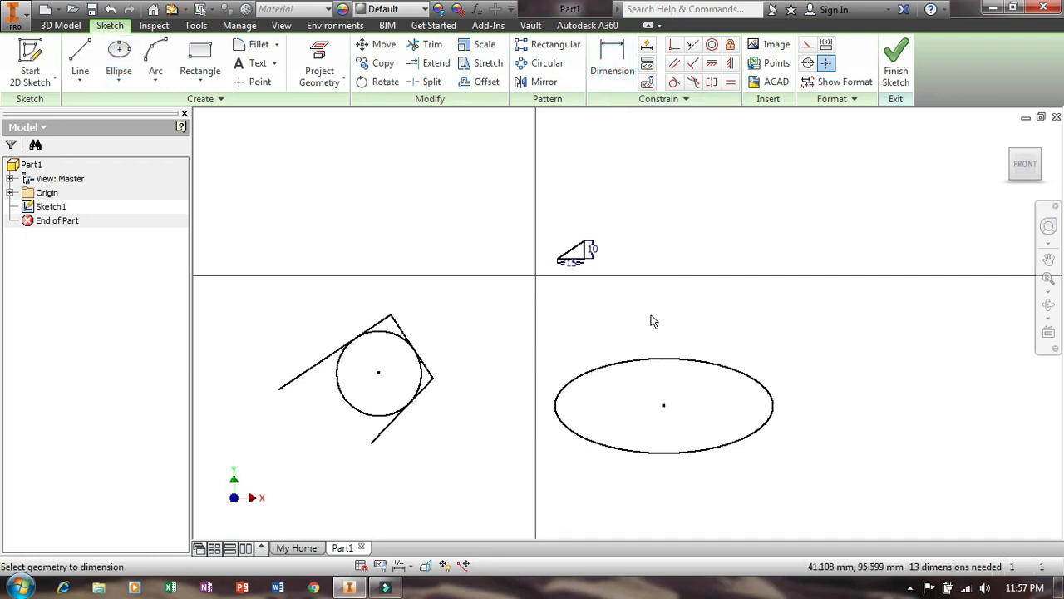
left_click(697, 368)
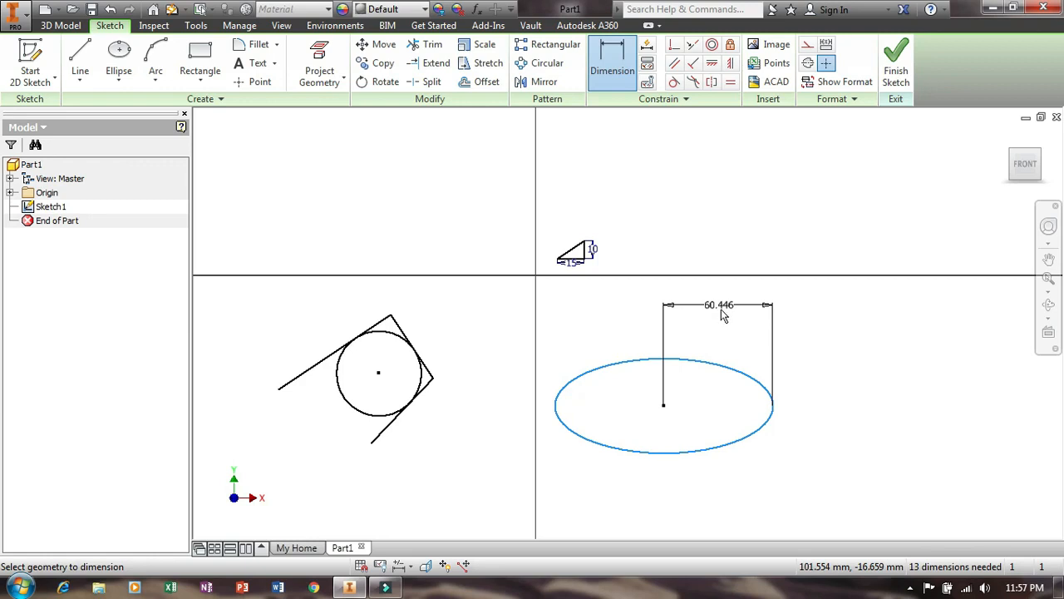
left_click(721, 310)
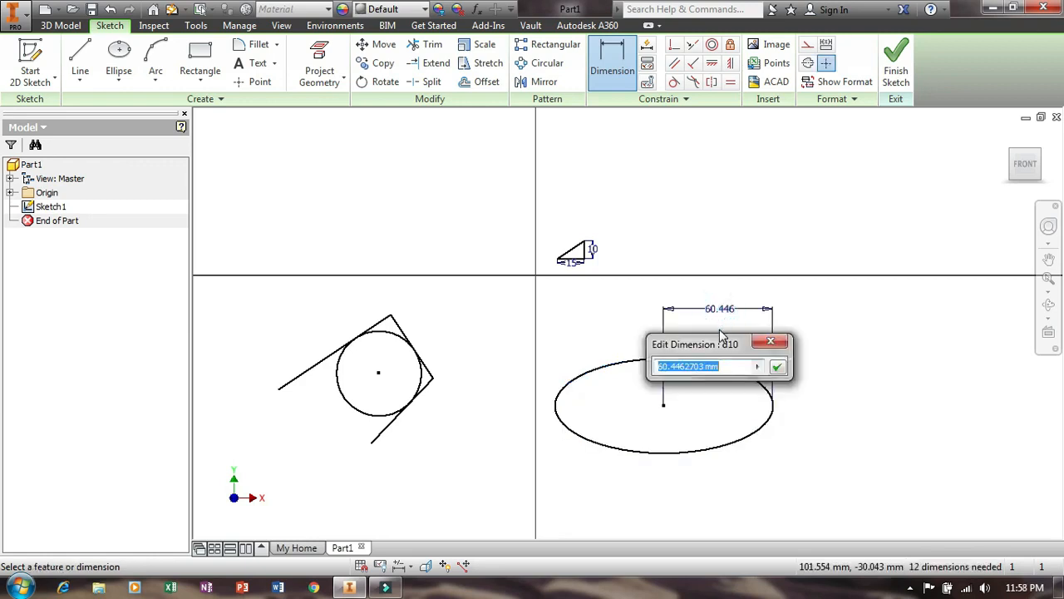
key("Return")
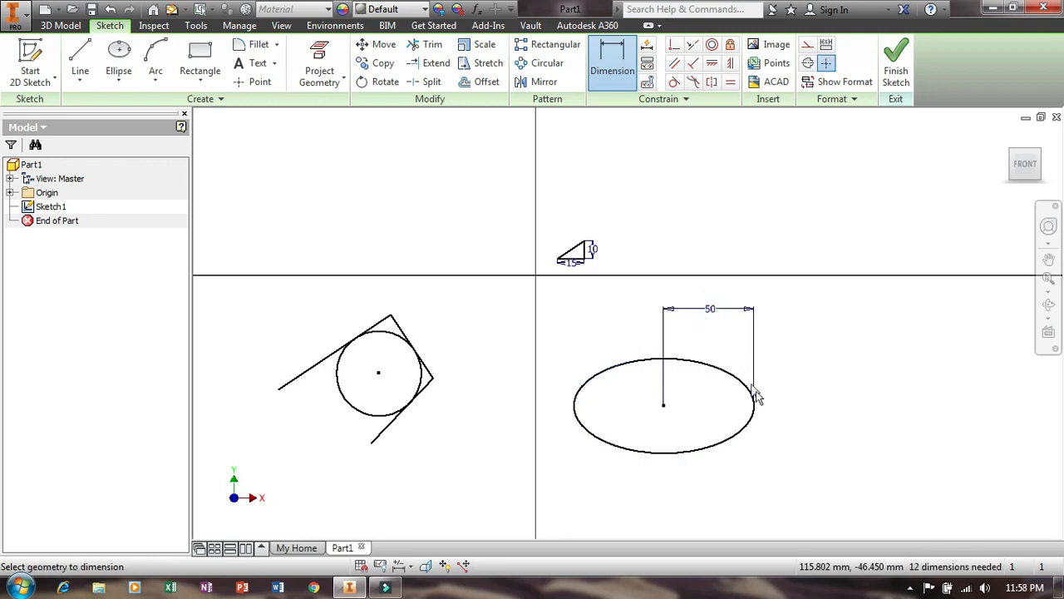
Dimension the ellipse's vertical half-axis to 20 mm, placing the dimension to its right.
left_click(752, 413)
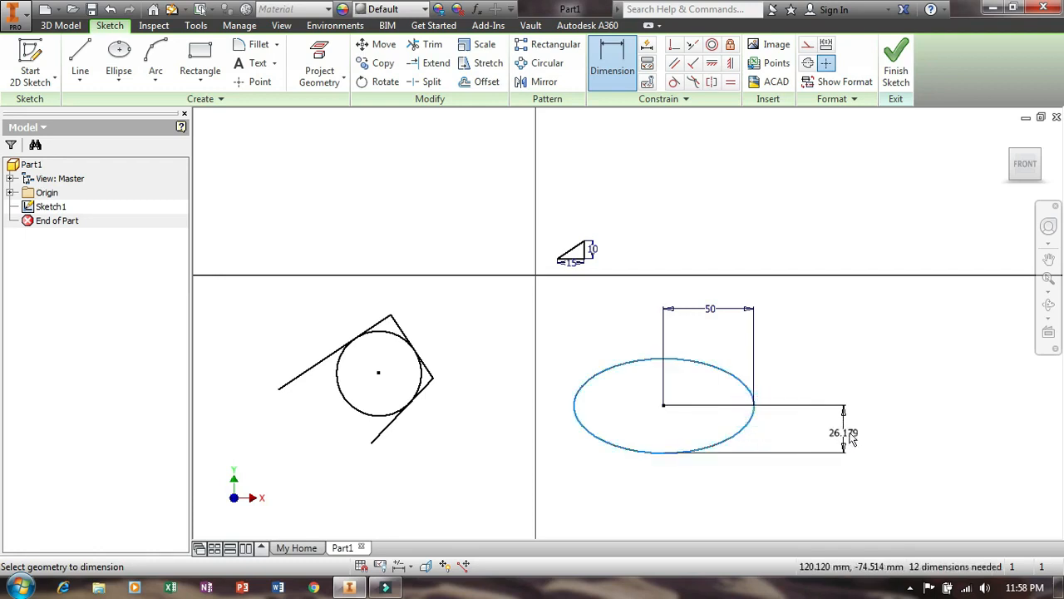
left_click(817, 424)
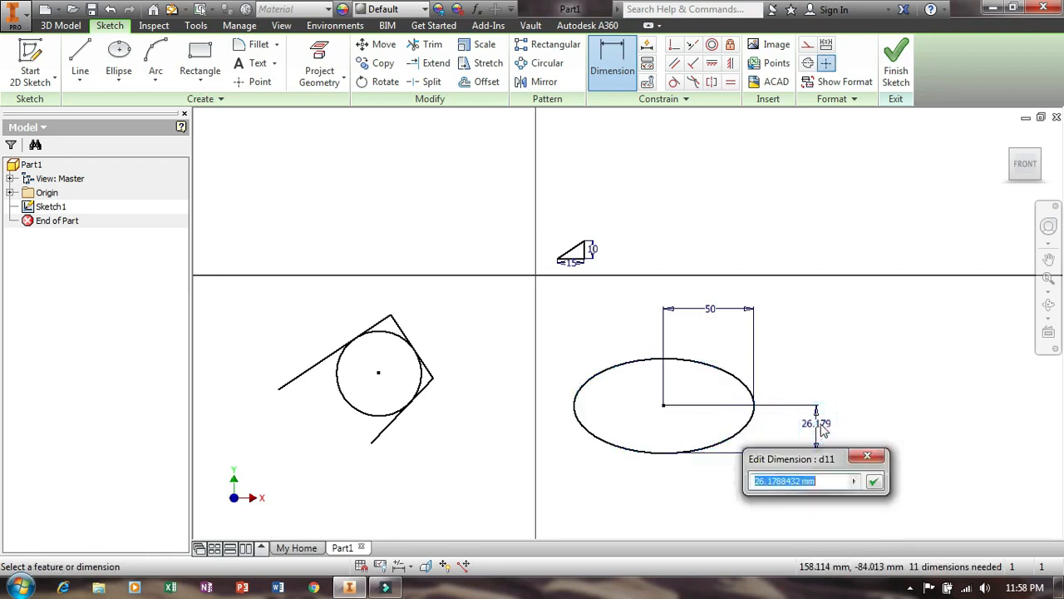
key("Return")
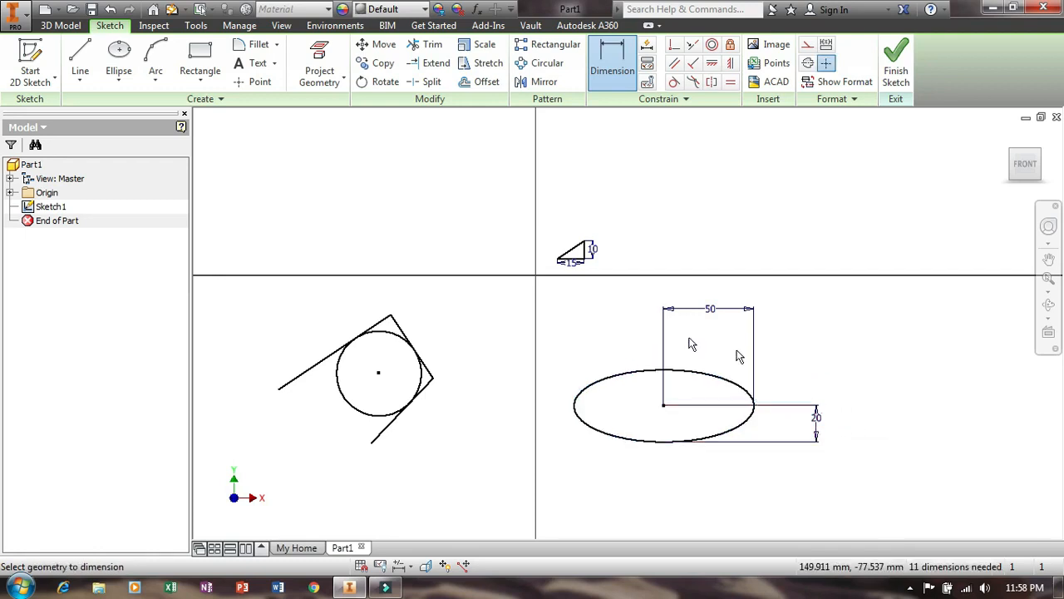
key("Escape")
Delete the open three-line shape with its tangent circle, and delete the dimensioned ellipse.
left_click_drag(253, 287, 479, 477)
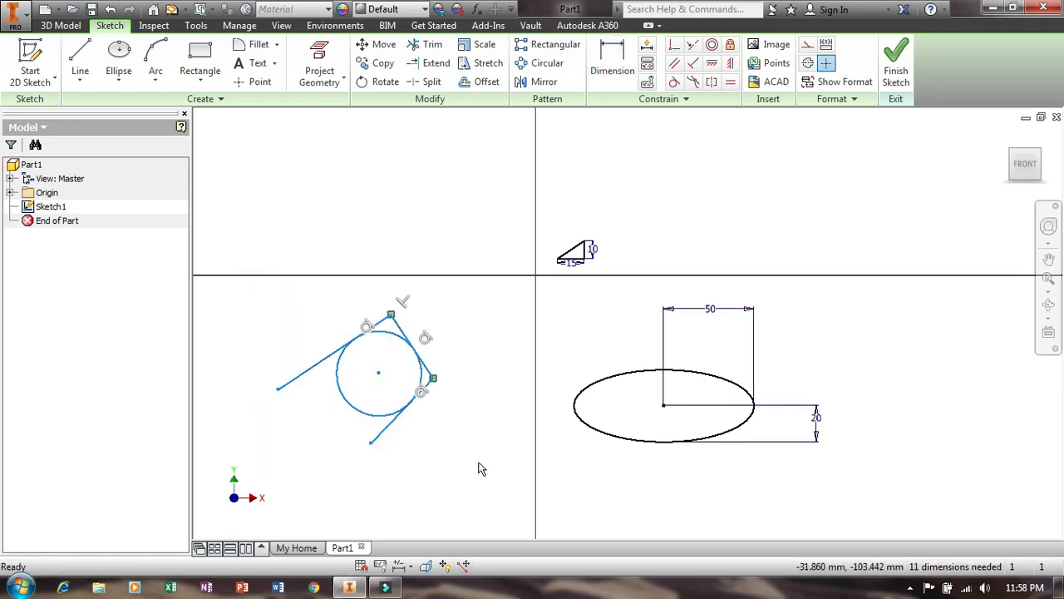
key("Delete")
left_click_drag(563, 332, 841, 510)
key("Delete")
Draw an upward-bulging three-point arc above and left of the origin, with endpoints about 19.5 mm apart and a 12 mm radius.
scroll(497, 233, "up", 5)
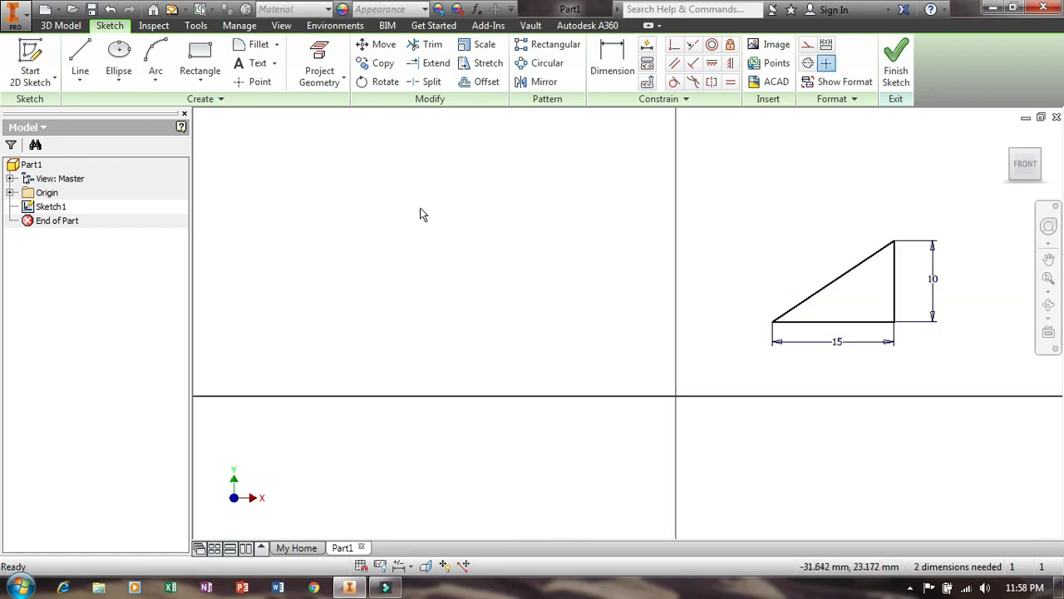
left_click(157, 79)
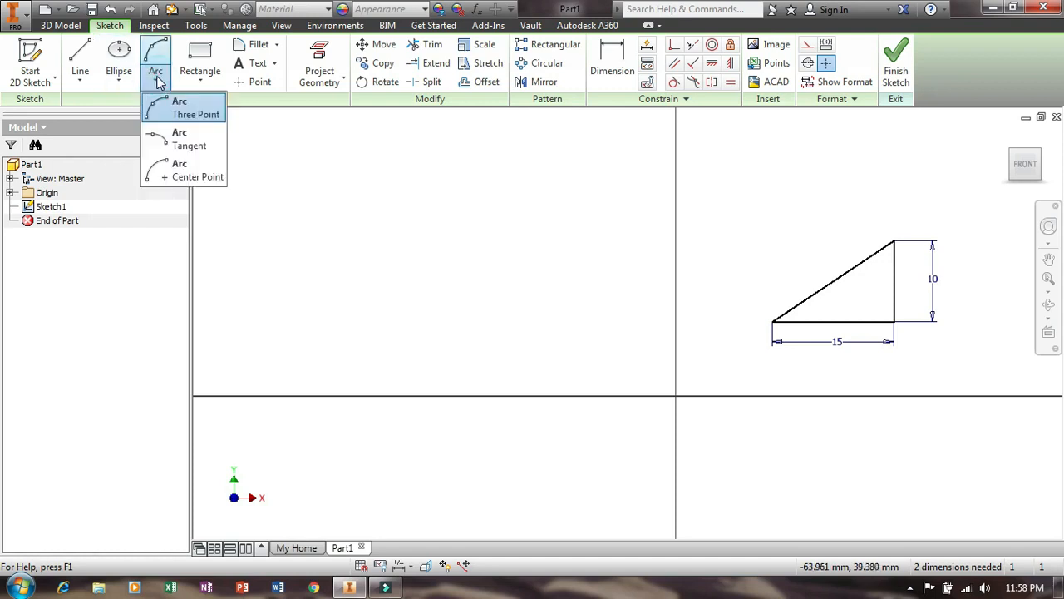
left_click(184, 117)
left_click(320, 246)
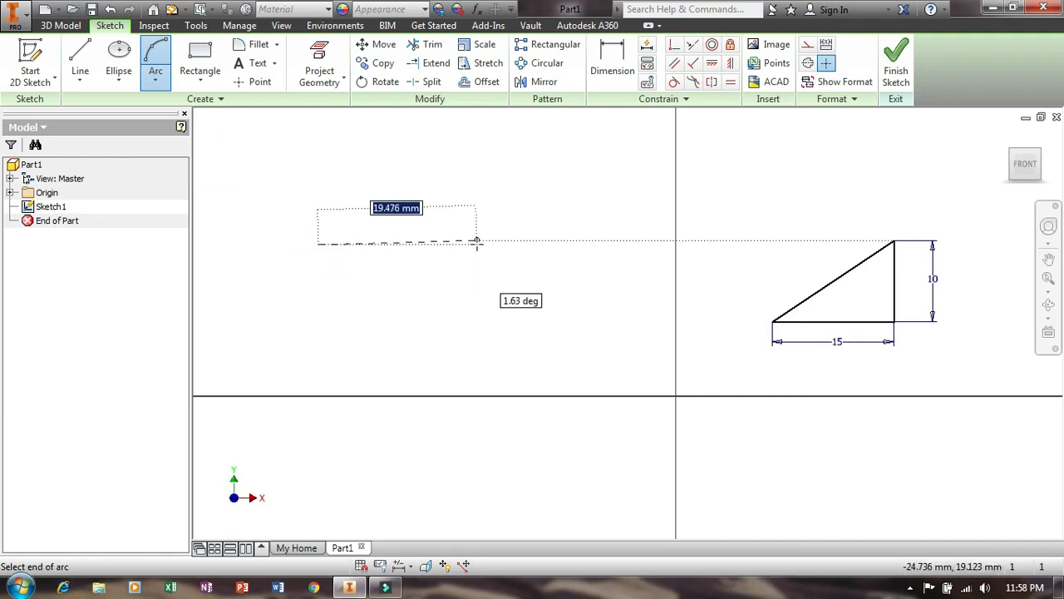
left_click(477, 243)
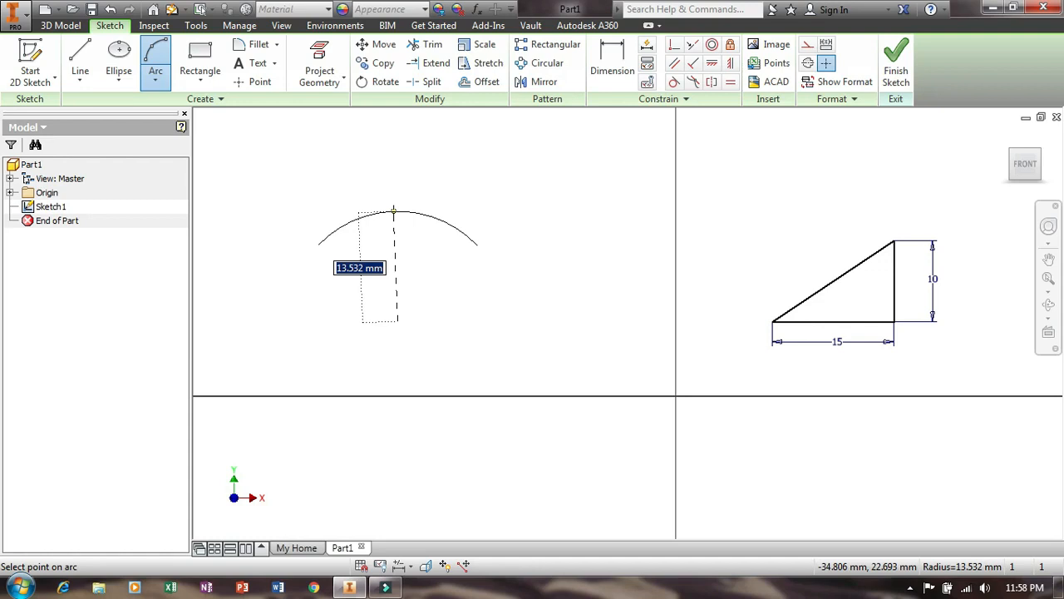
left_click(393, 211)
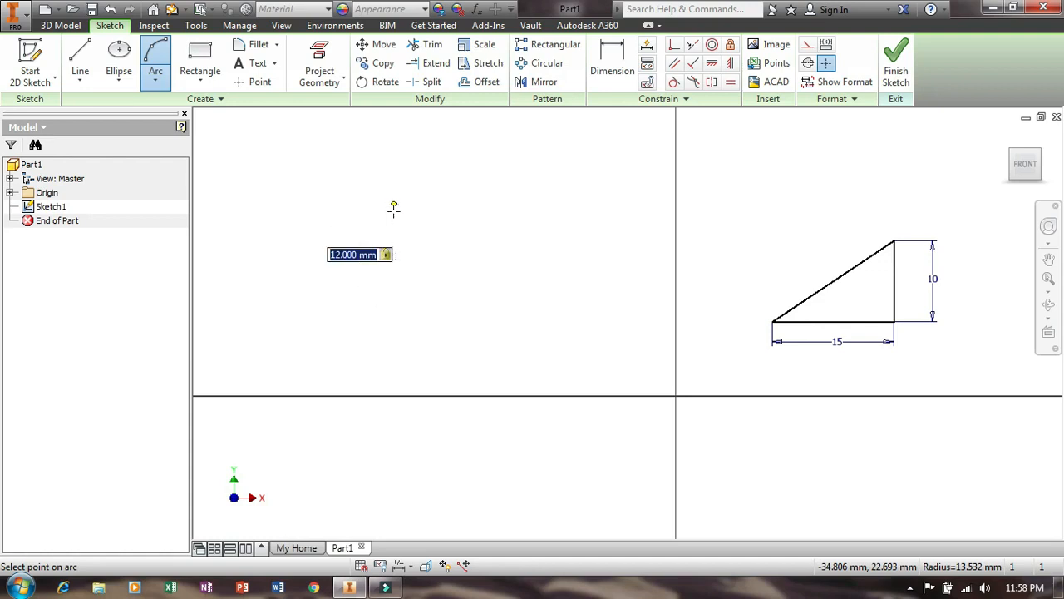
Draw a center-point arc below and right of the first arc, starting right of its center and sweeping 125 degrees.
left_click(155, 78)
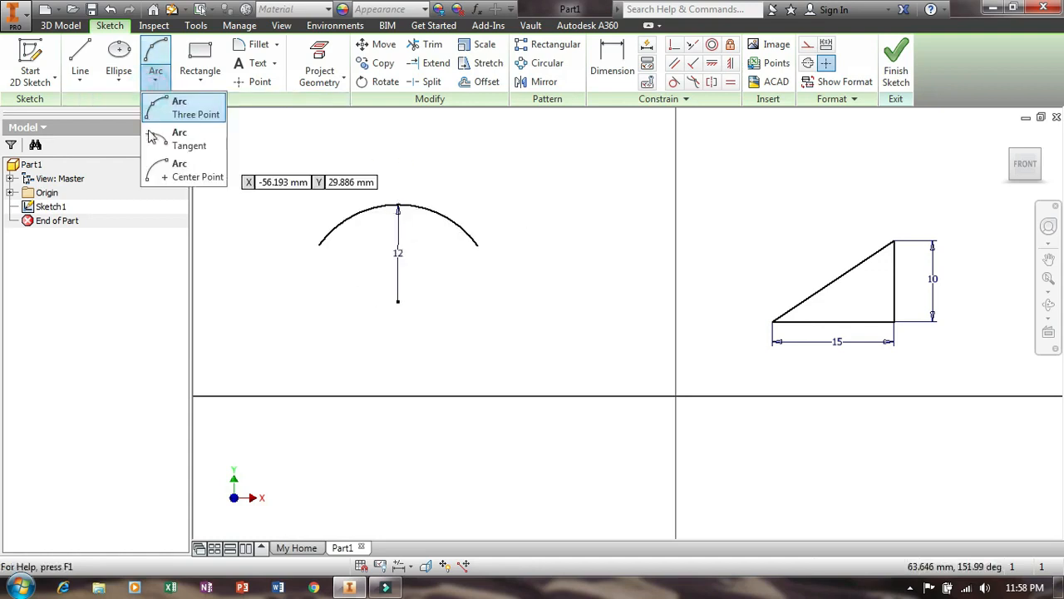
left_click(170, 175)
left_click(519, 352)
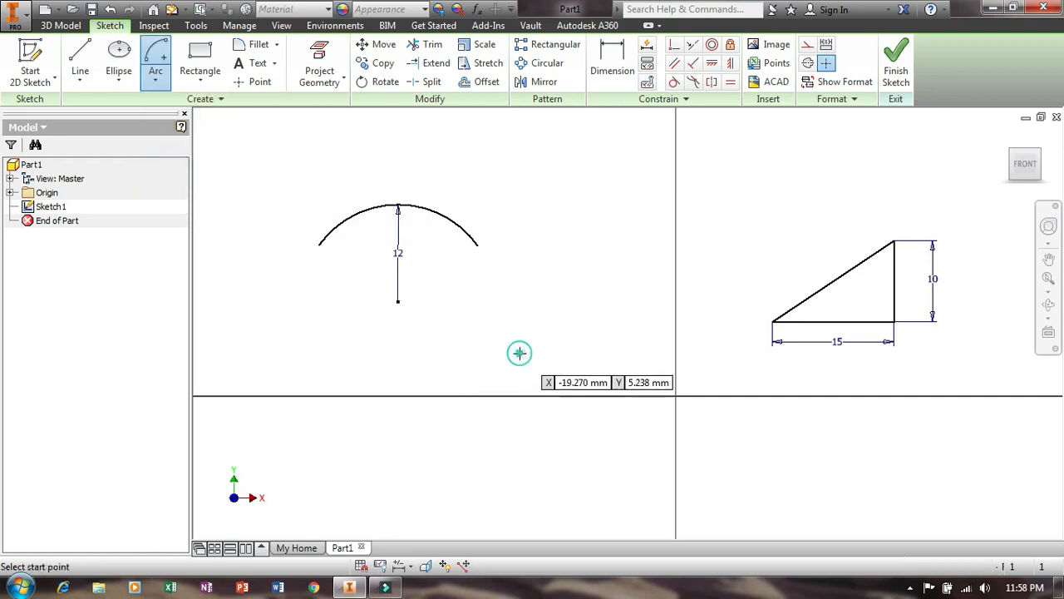
left_click(605, 351)
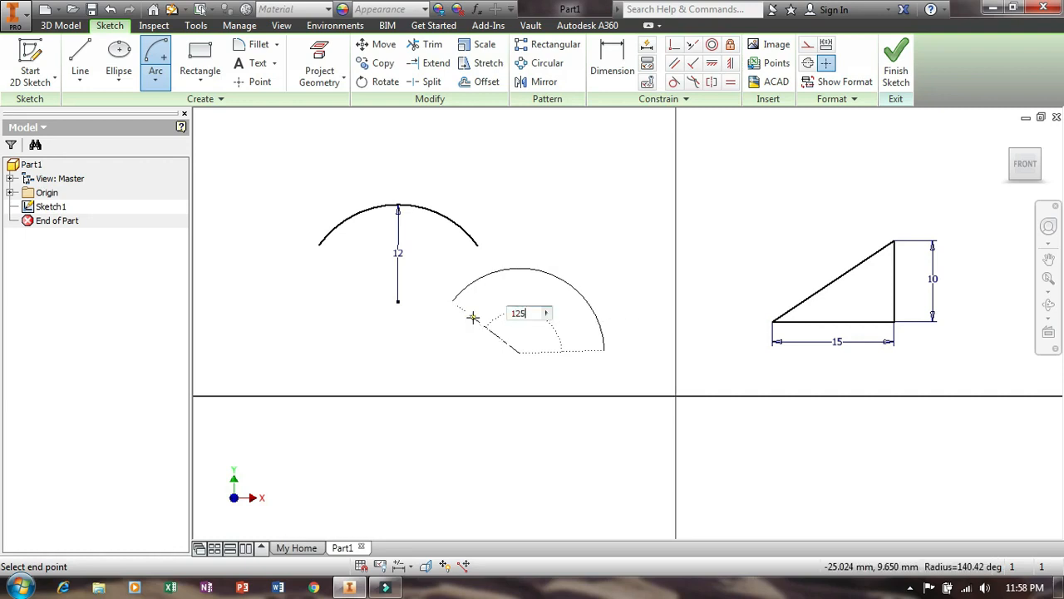
type("125")
key("Return")
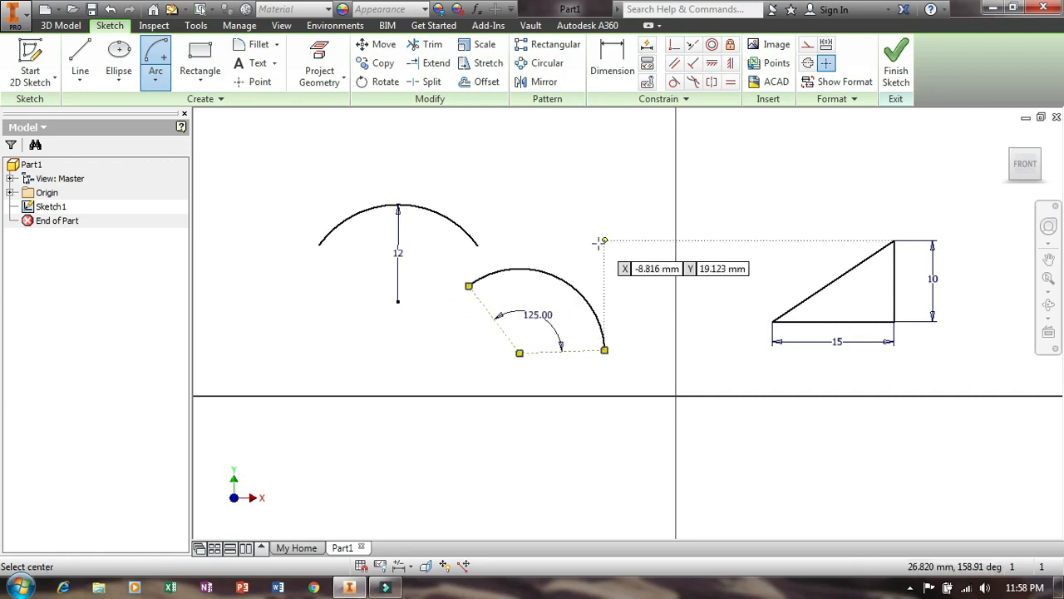
Add a tangent arc of 4 mm radius from the right end of the three-point arc, curving up.
left_click(155, 80)
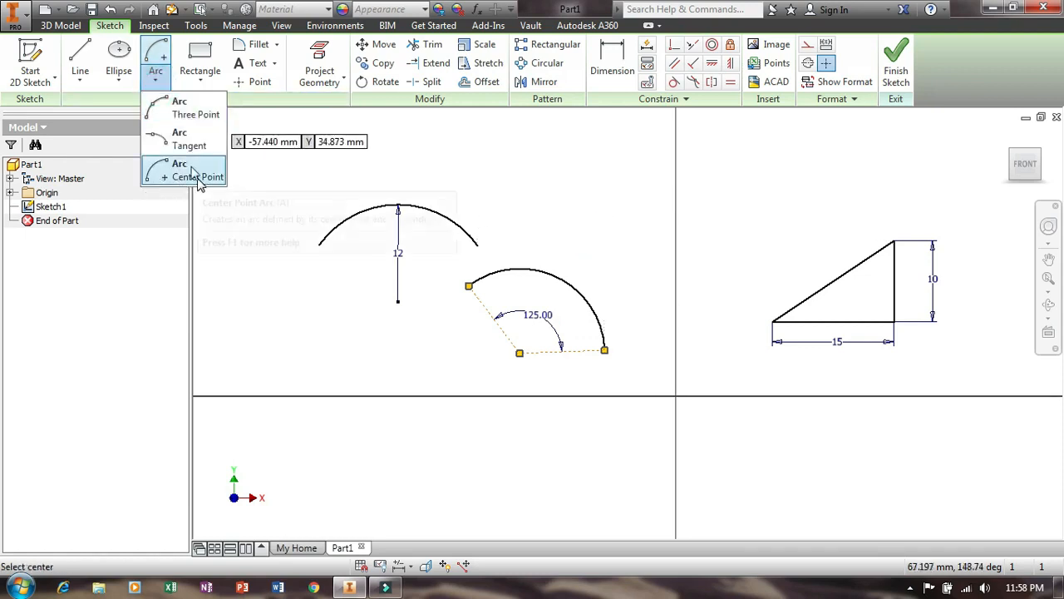
left_click(180, 142)
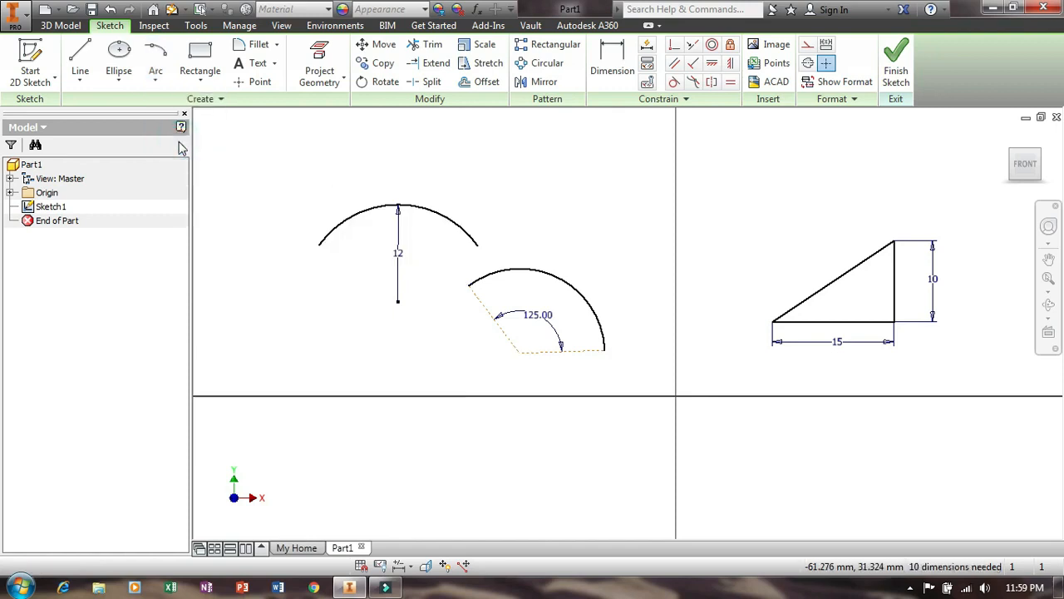
left_click(476, 245)
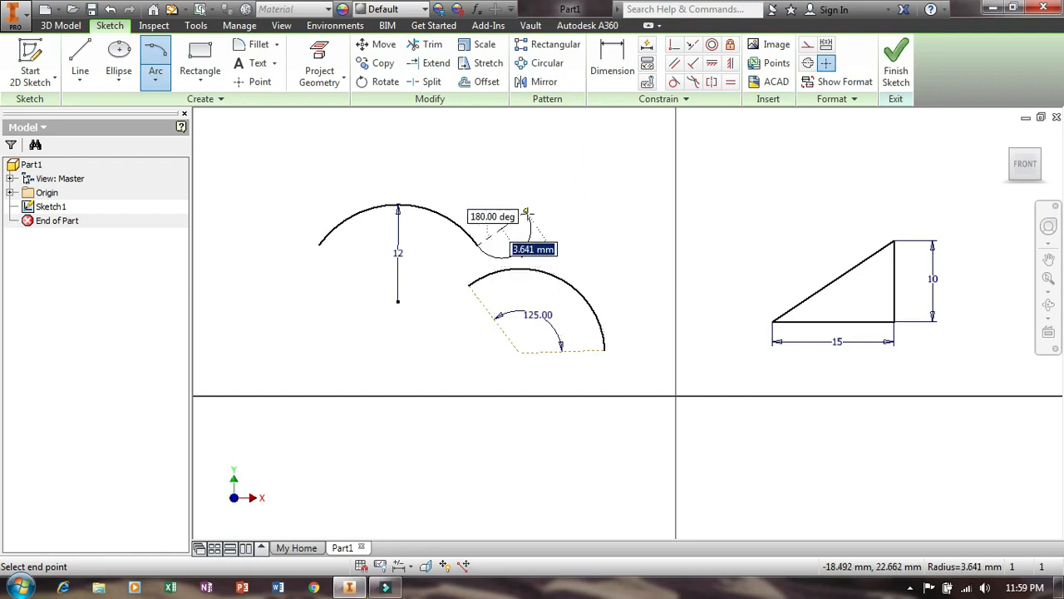
key("Return")
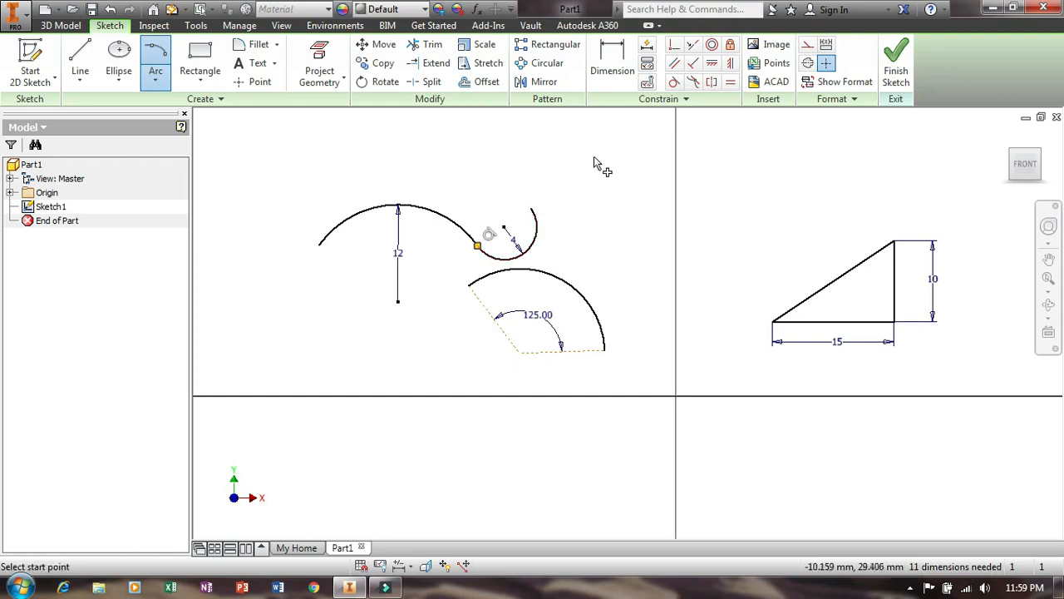
key("Escape")
Delete all three practice arcs together with their dimensions.
mouse_move(257, 171)
left_mouse_down()
mouse_move(646, 363)
mouse_move(655, 409)
left_mouse_up()
key("Delete")
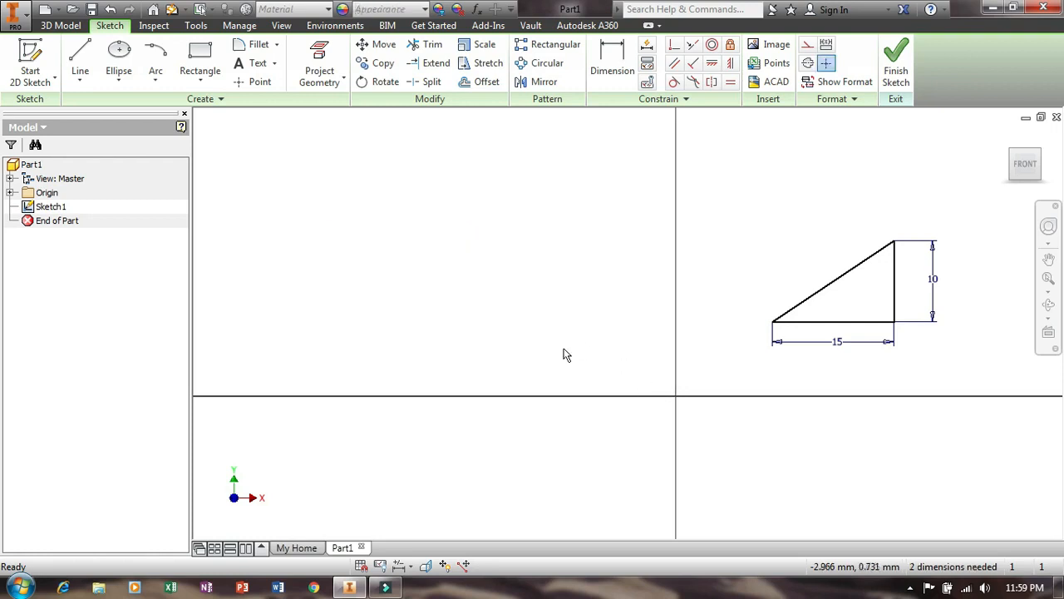
left_click(202, 83)
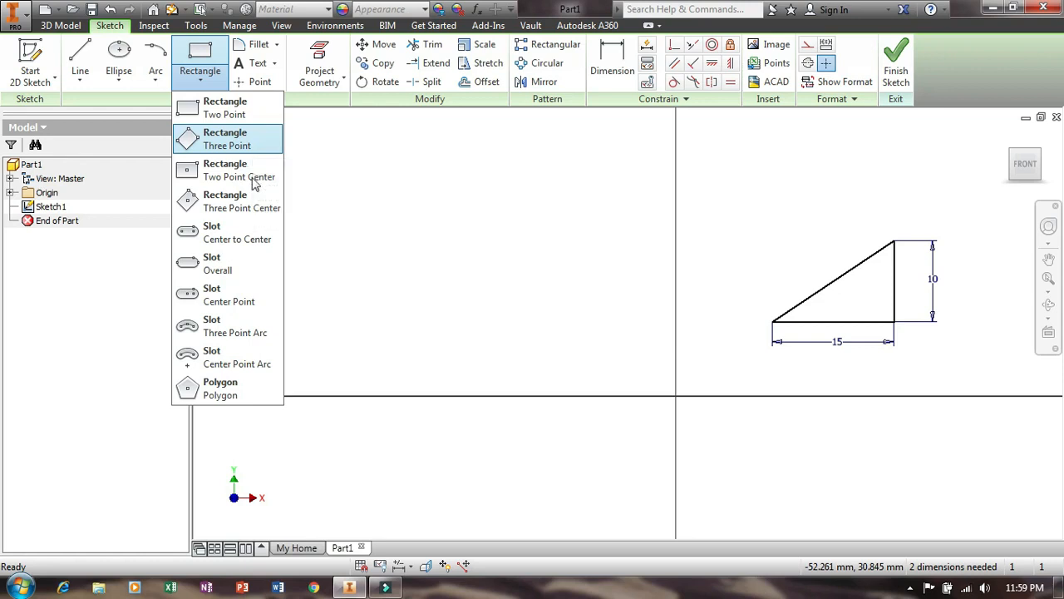
left_click(254, 183)
left_click(481, 266)
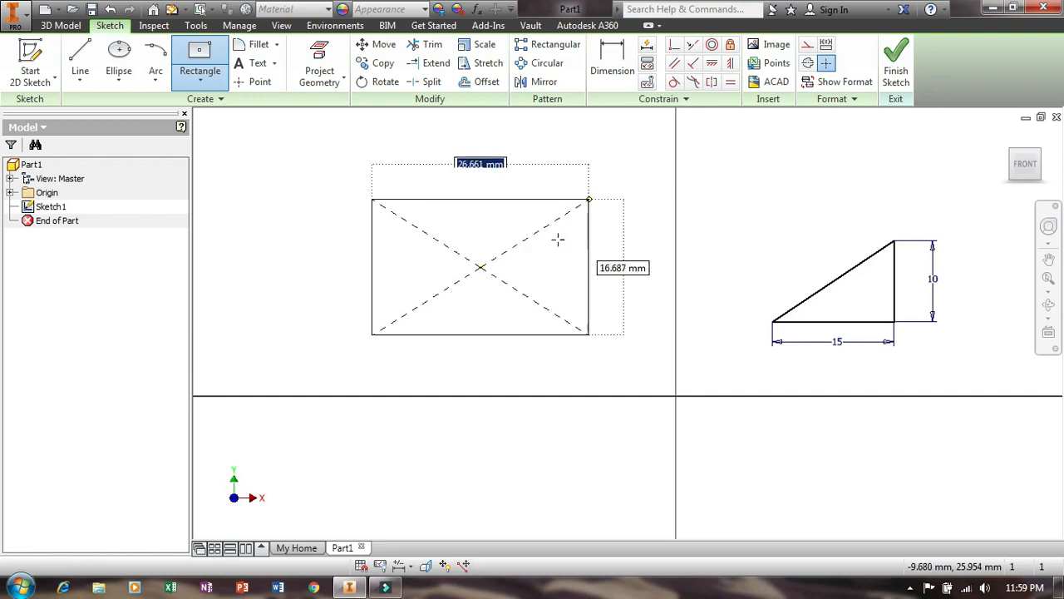
key("Escape")
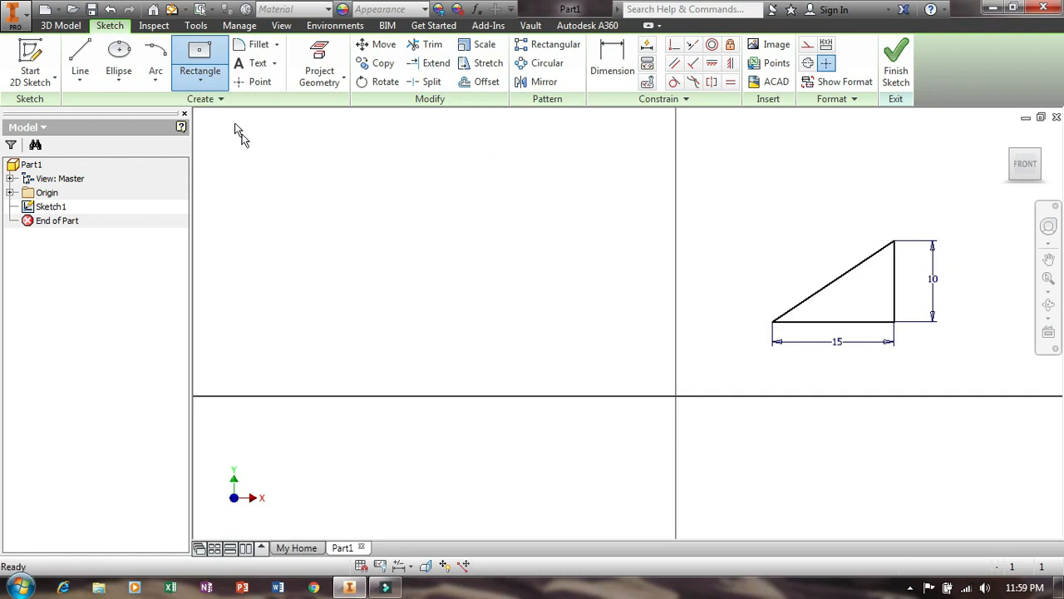
Draw a horizontal center-to-center slot left of the triangle, with centers about 16 mm apart and a width of 6 mm.
left_click(200, 81)
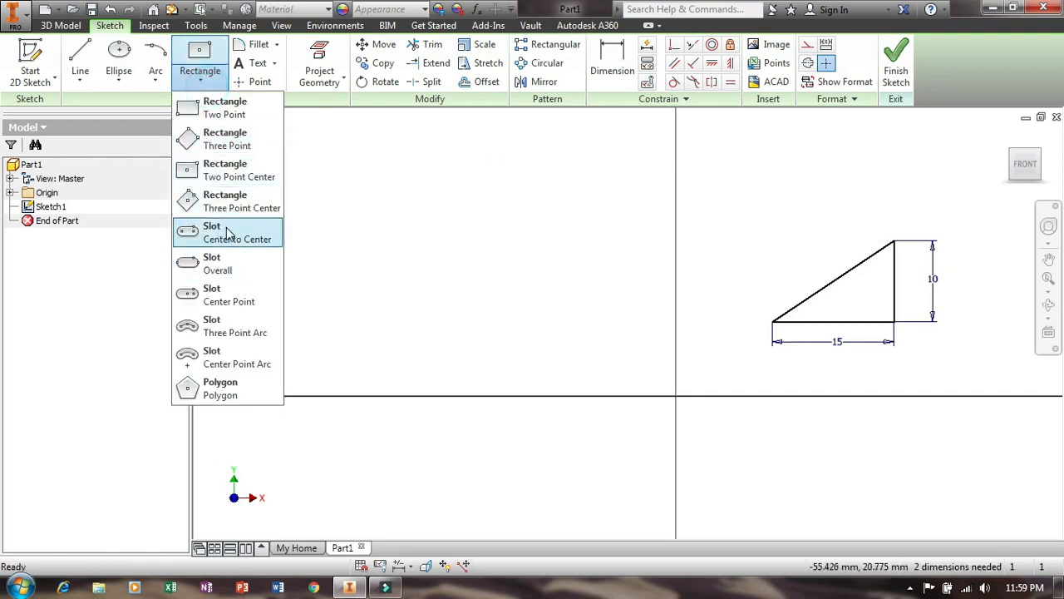
left_click(226, 234)
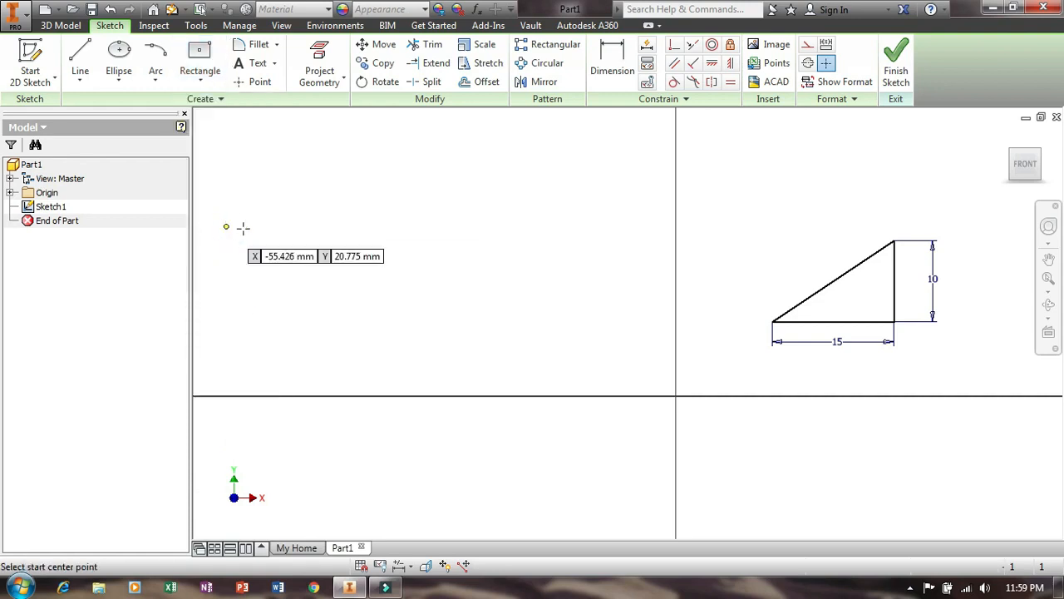
left_click(426, 249)
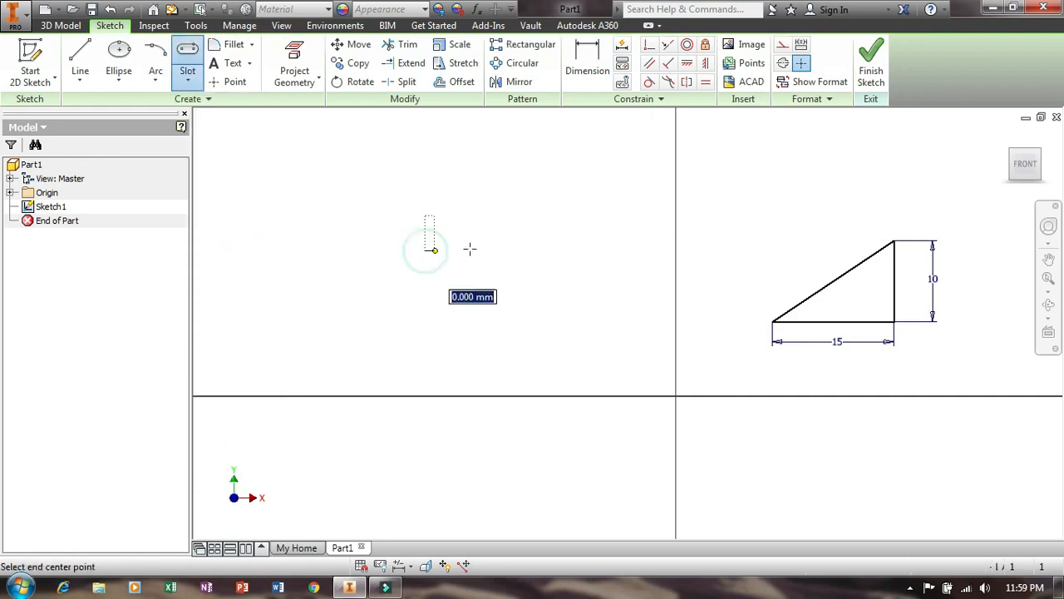
left_click(557, 249)
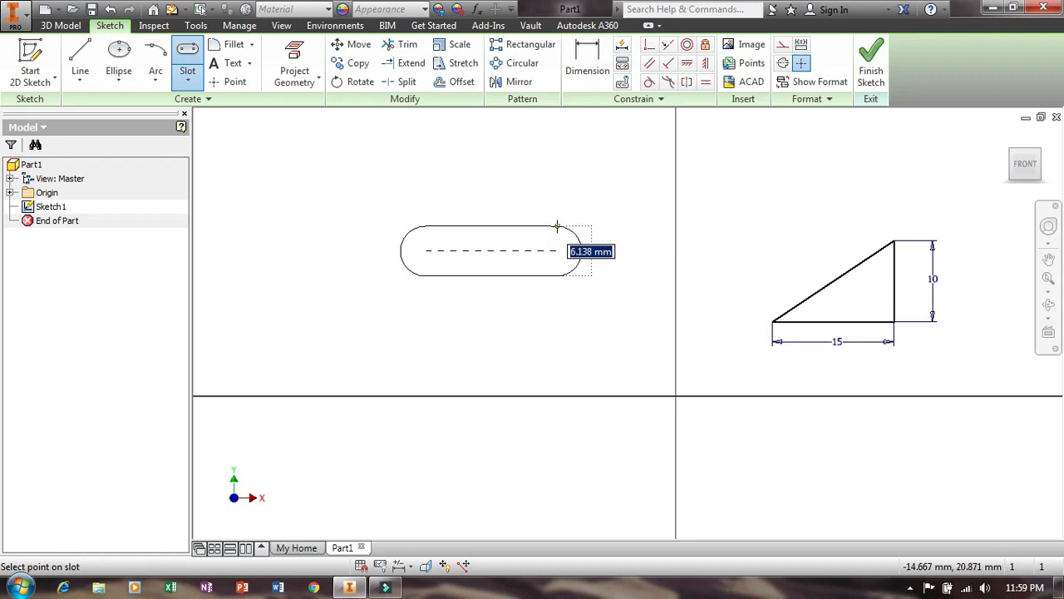
type("6")
key("Return")
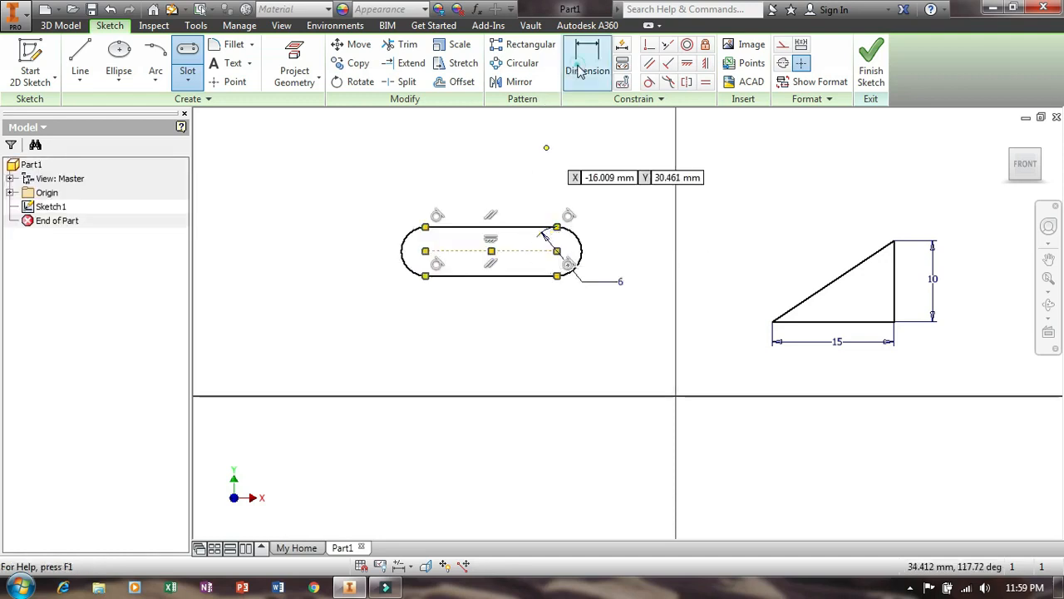
Dimension the slot's center-to-center distance to 18 mm, placing the dimension below the slot.
left_click(580, 72)
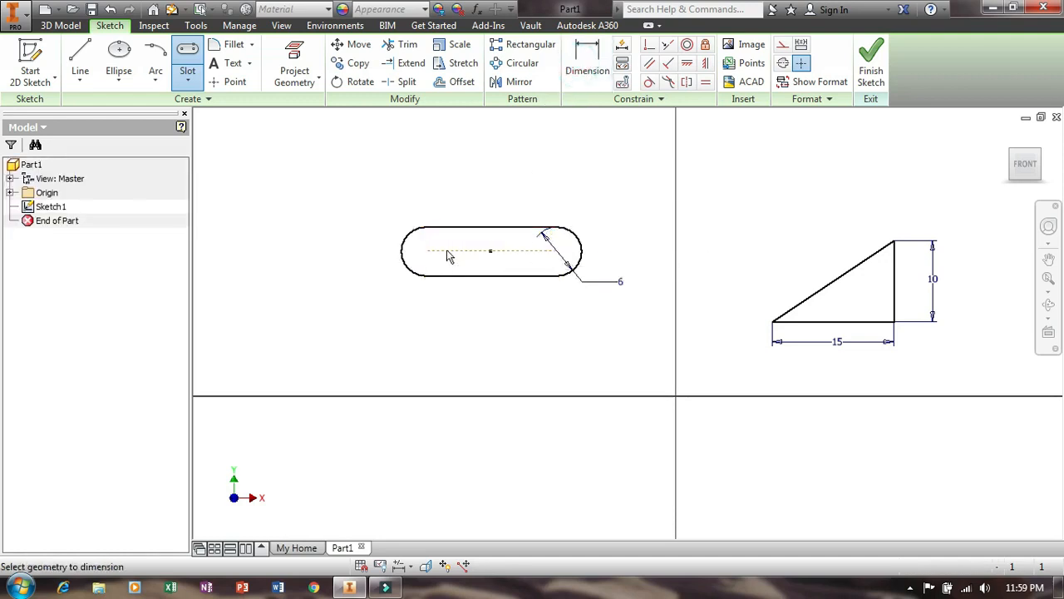
left_click(553, 247)
left_click(491, 322)
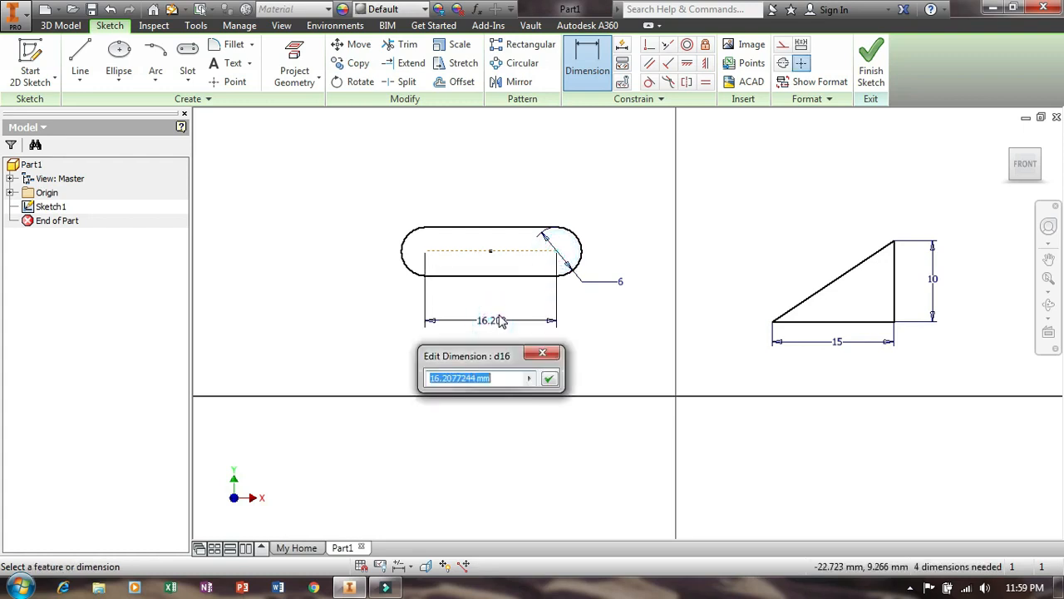
type("18")
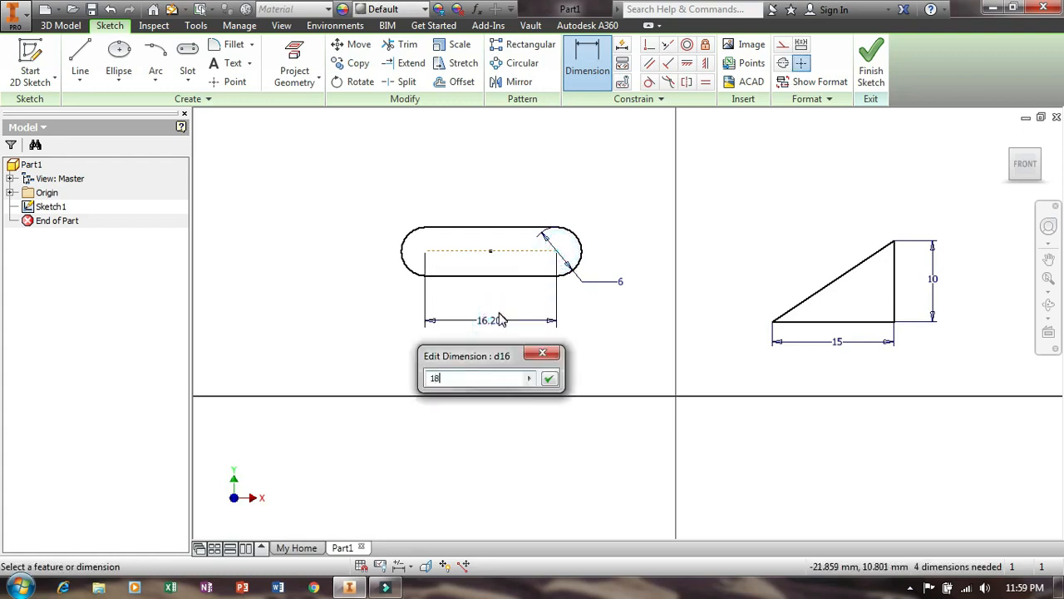
key("Return")
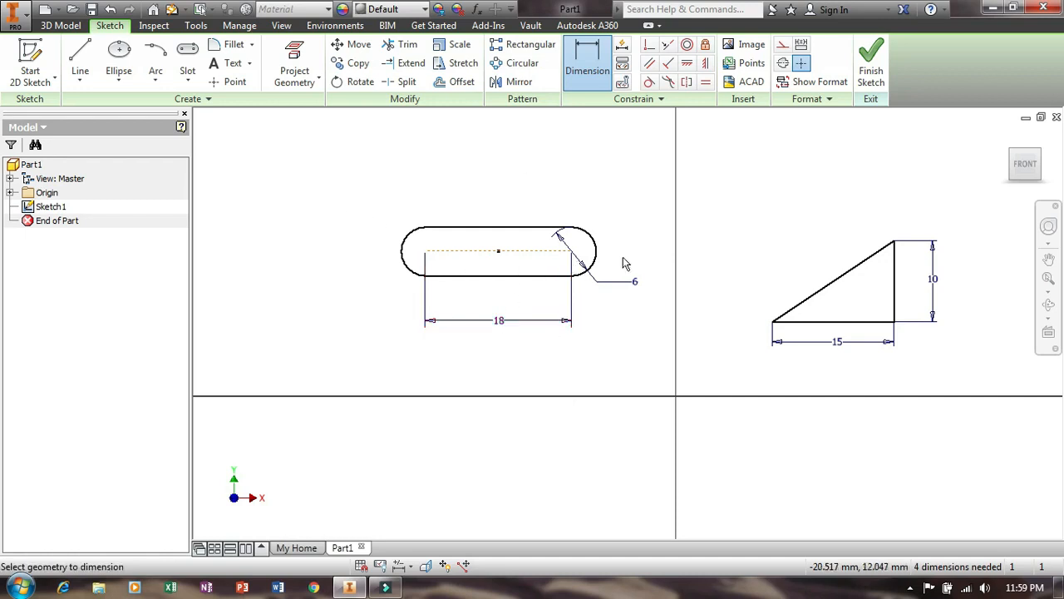
Delete the practice slot together with its dimensions.
key("Escape")
left_click_drag(335, 183, 601, 309)
mouse_move(347, 281)
left_mouse_down()
mouse_move(451, 364)
mouse_move(675, 477)
left_mouse_up()
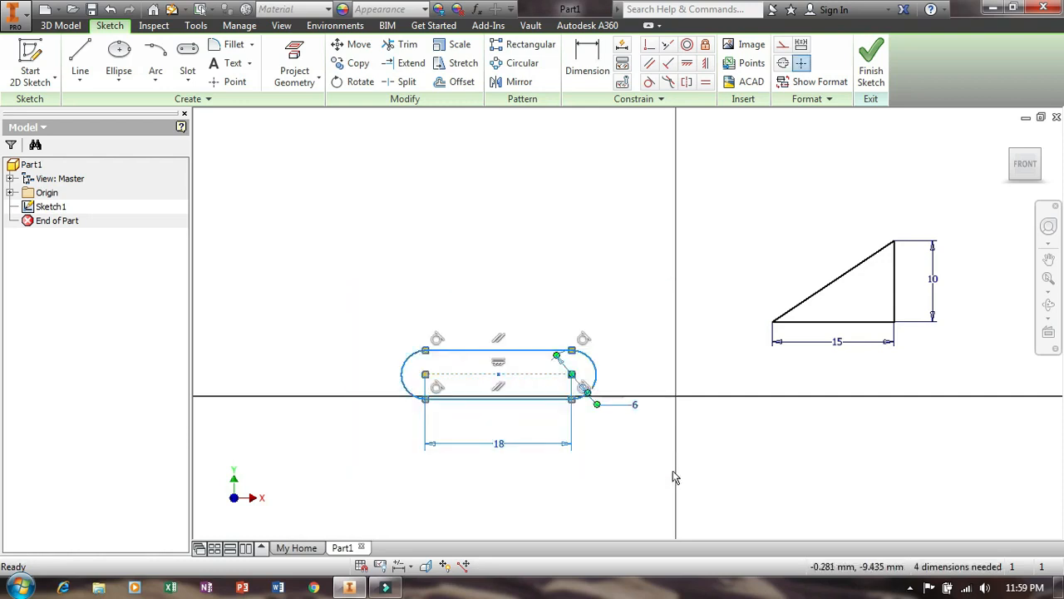
key("Delete")
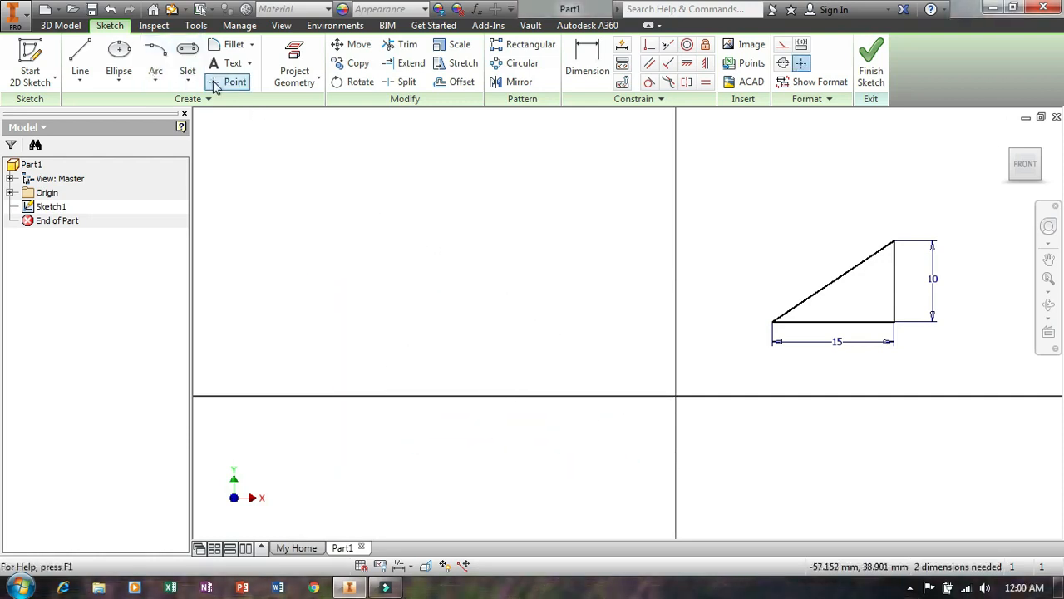
Draw an inscribed six-sided polygon left of the triangle, with sides about 13.5 mm long.
left_click(190, 80)
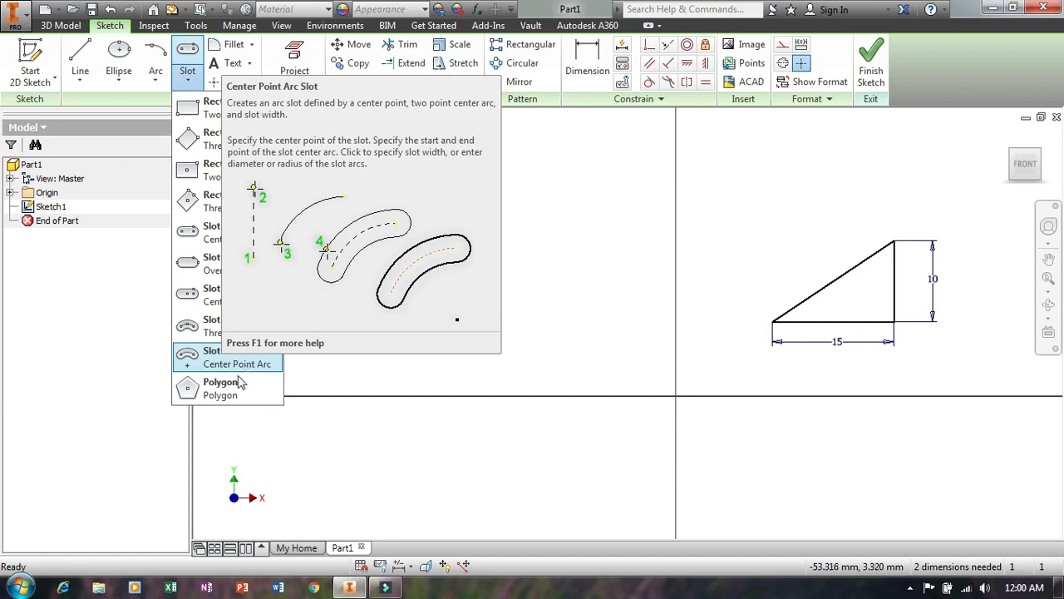
left_click(237, 384)
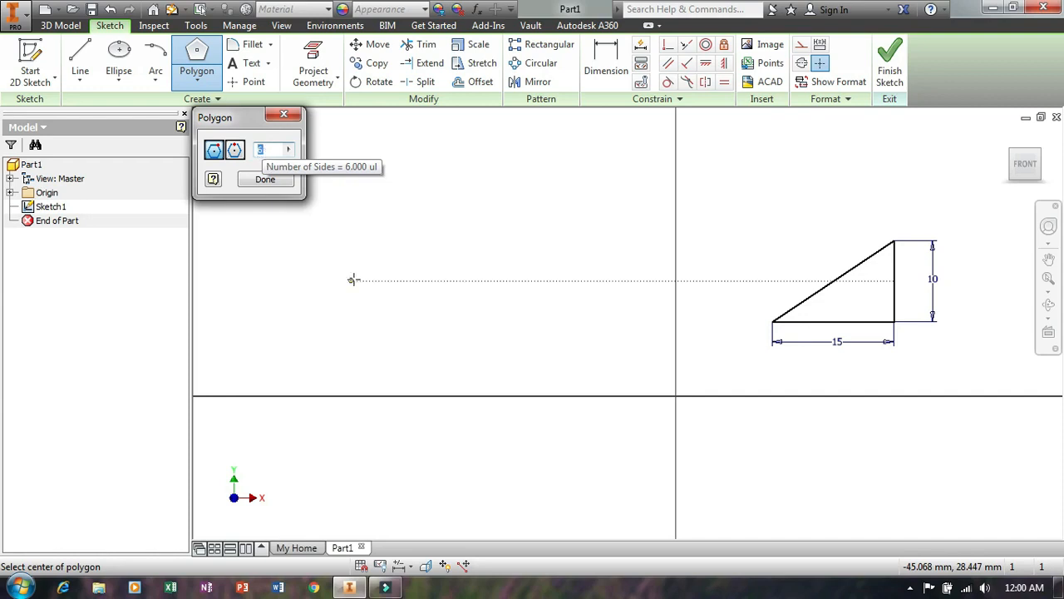
left_click(409, 278)
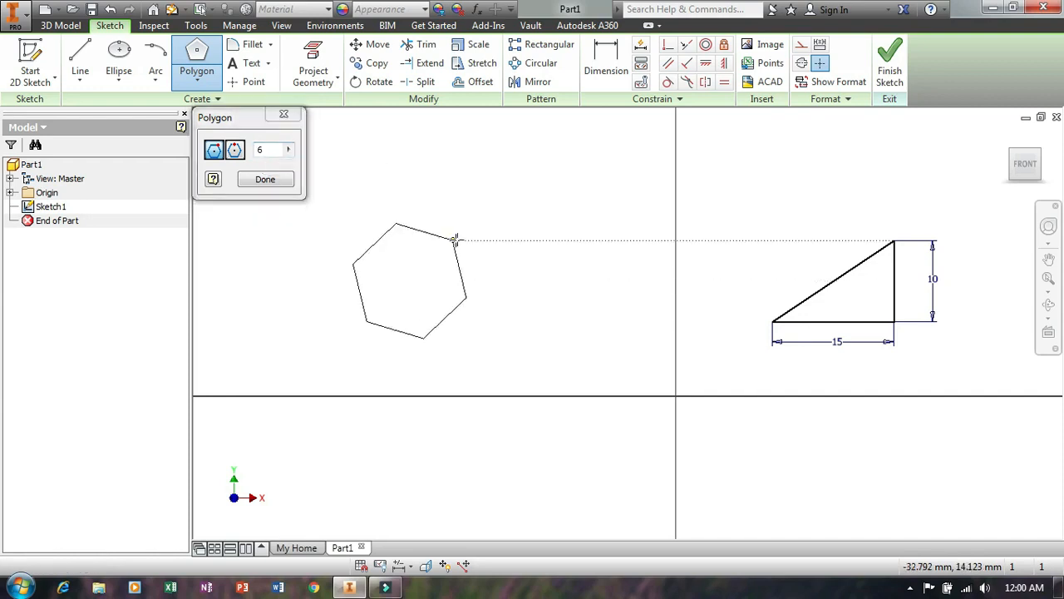
left_click(497, 214)
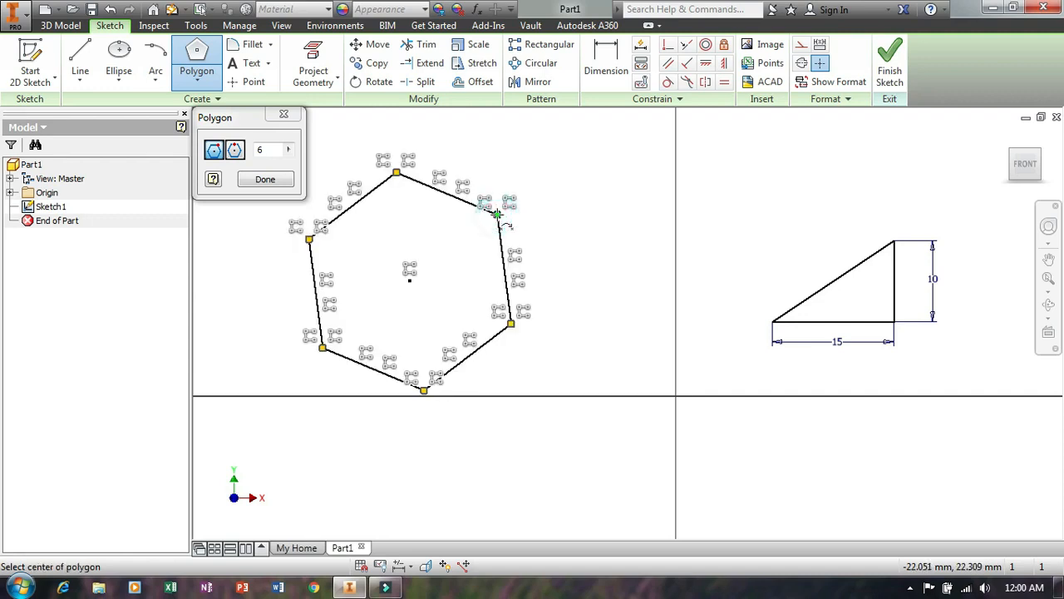
Dimension the hexagon's right side and set its length to 10 mm.
left_click(606, 60)
left_click(508, 271)
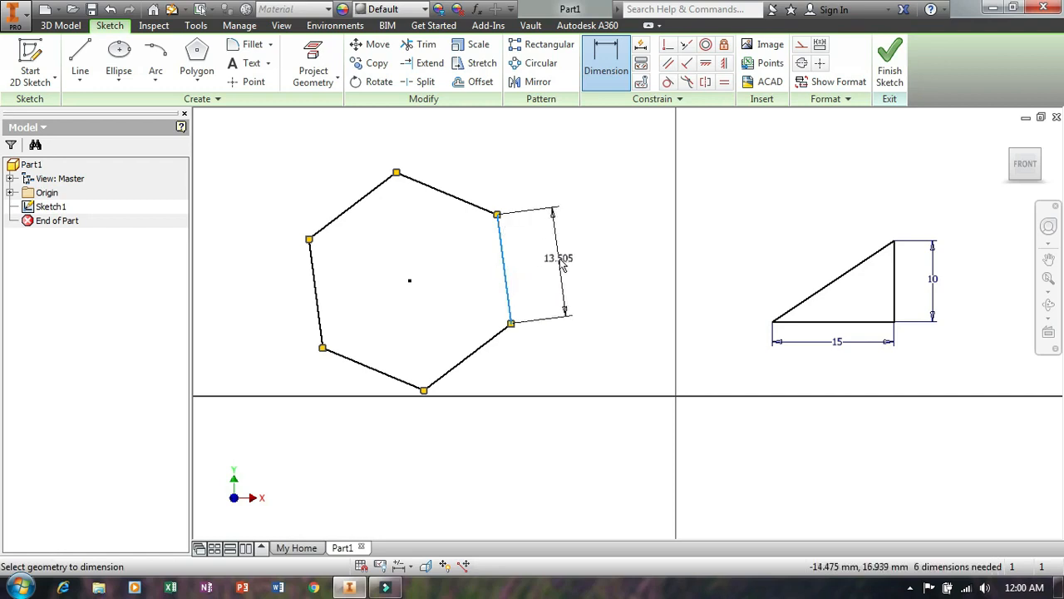
left_click(558, 258)
type("1")
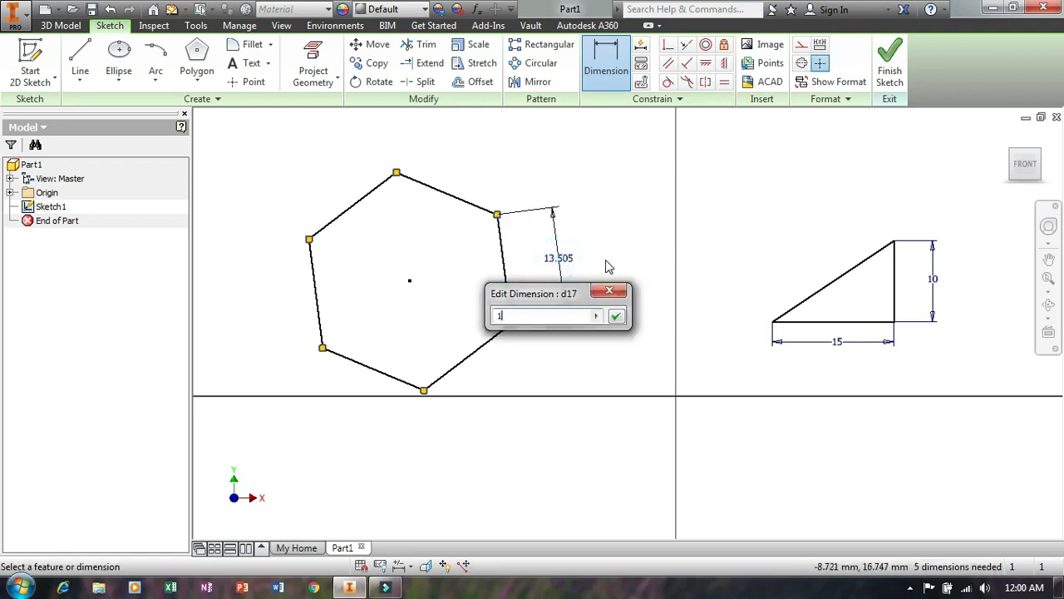
type("0")
key("Return")
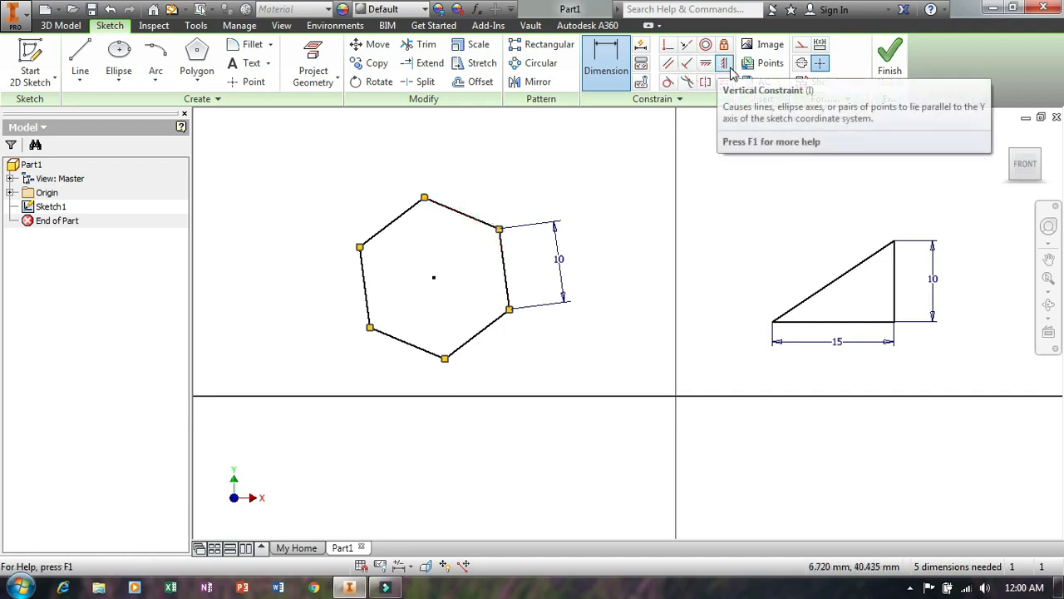
Apply a horizontal constraint to the hexagon's upper-right sloping side.
left_click(705, 63)
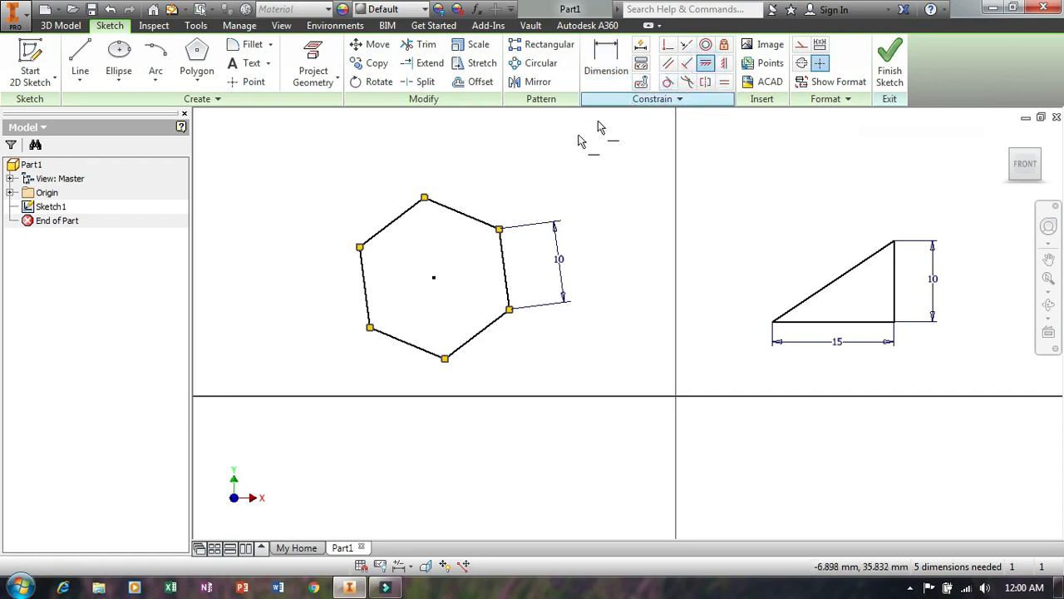
left_click(469, 219)
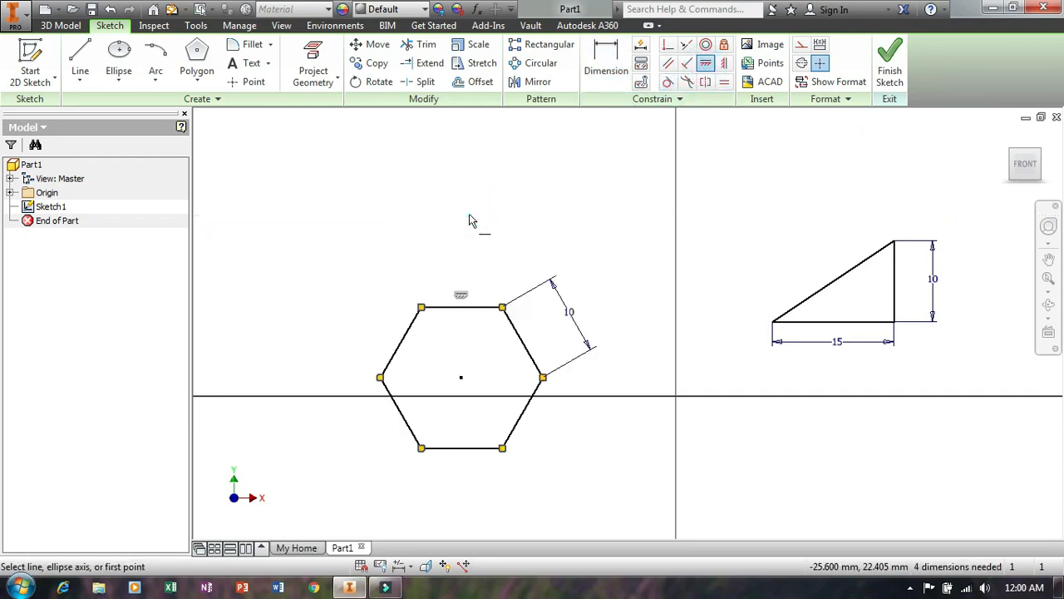
key("Escape")
Move the whole hexagon up so that it lies completely above the horizontal axis.
left_click_drag(361, 258, 648, 507)
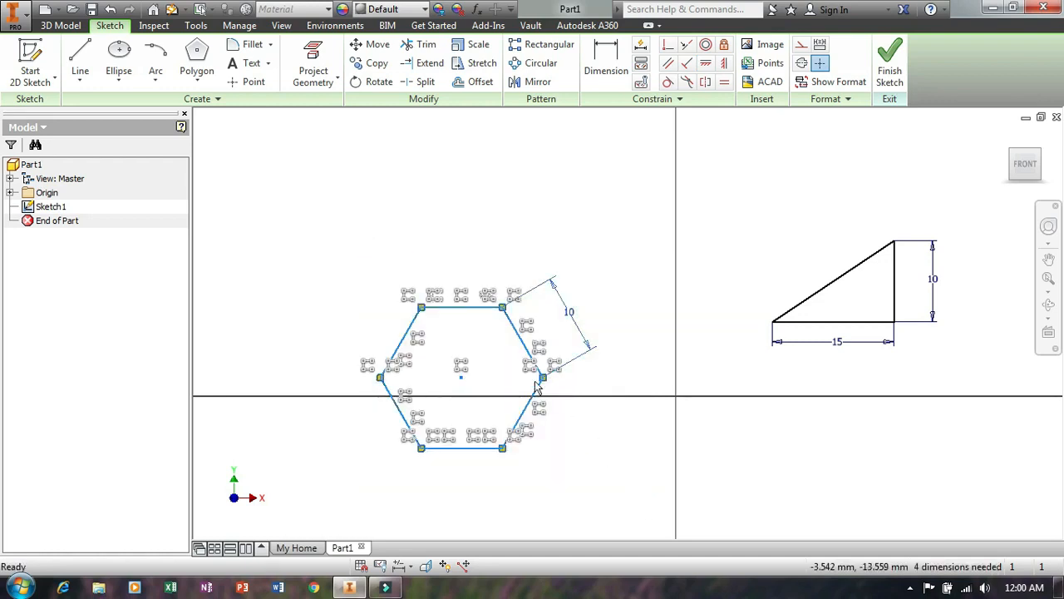
left_click_drag(488, 295, 536, 185)
left_click_drag(486, 297, 491, 215)
left_click_drag(479, 315, 486, 168)
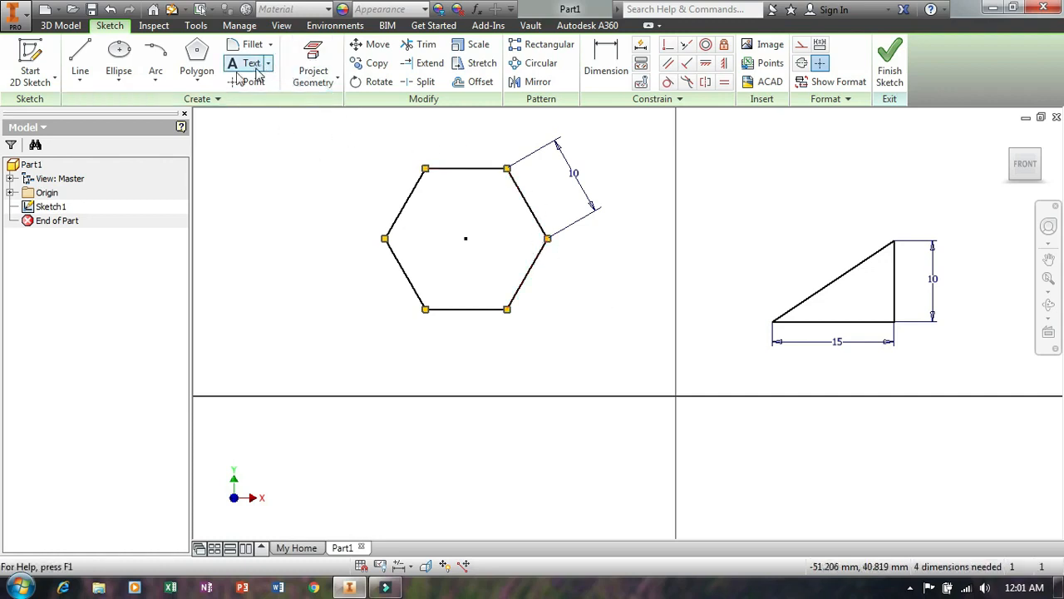
Draw a two-point rectangle below the hexagon, under the horizontal axis, and round its upper-right corner with a 4 mm fillet.
left_click(194, 75)
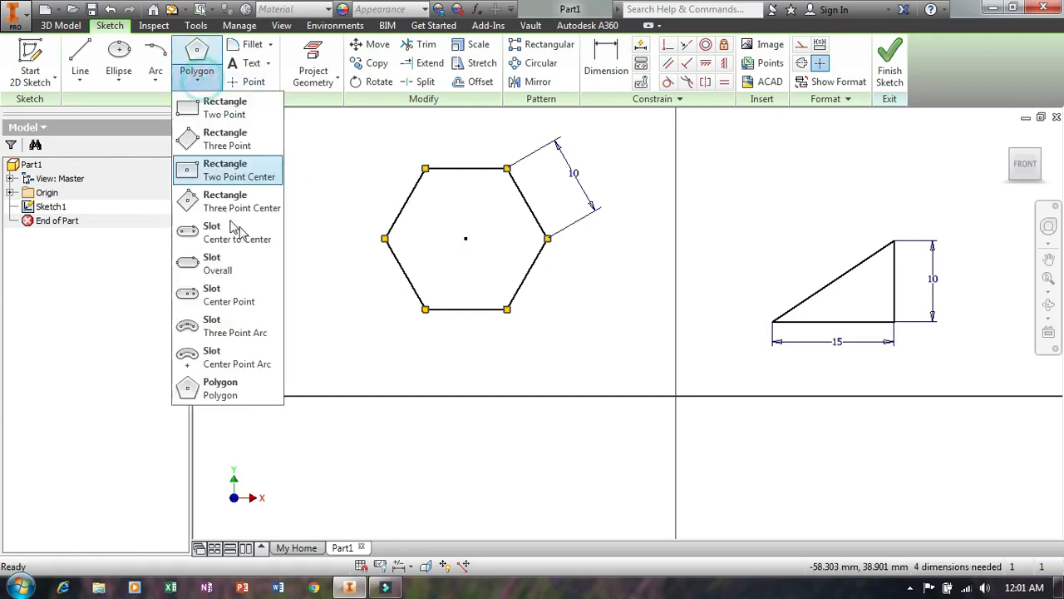
left_click(226, 113)
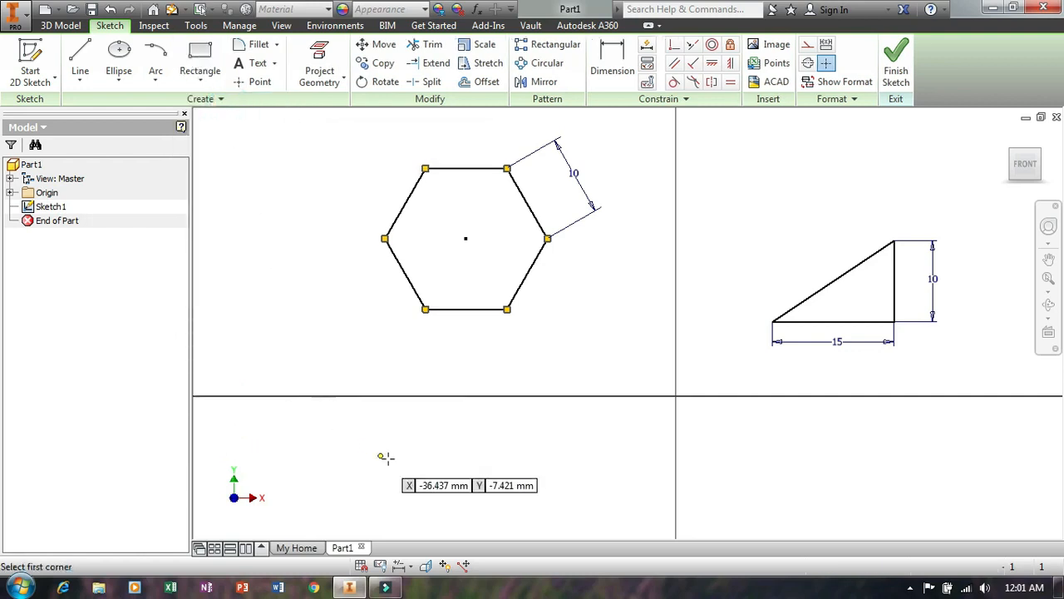
left_click(385, 494)
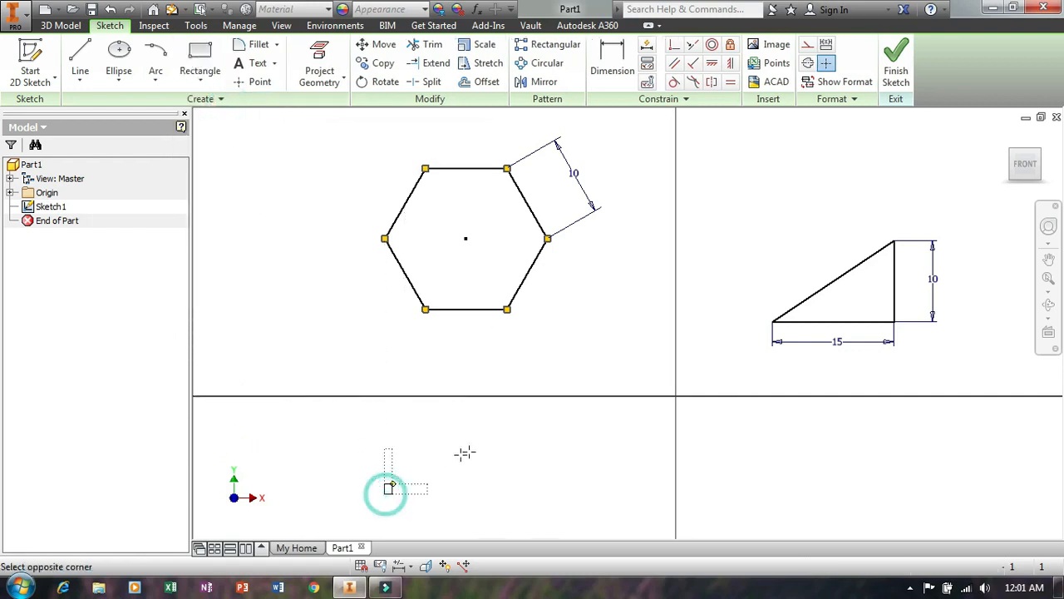
left_click(539, 425)
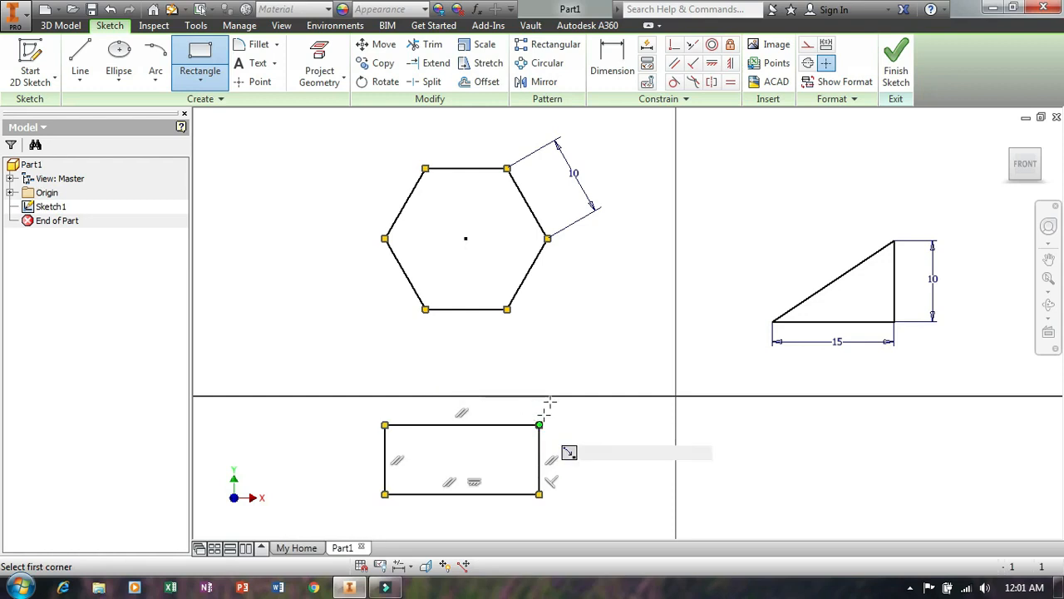
left_click(247, 48)
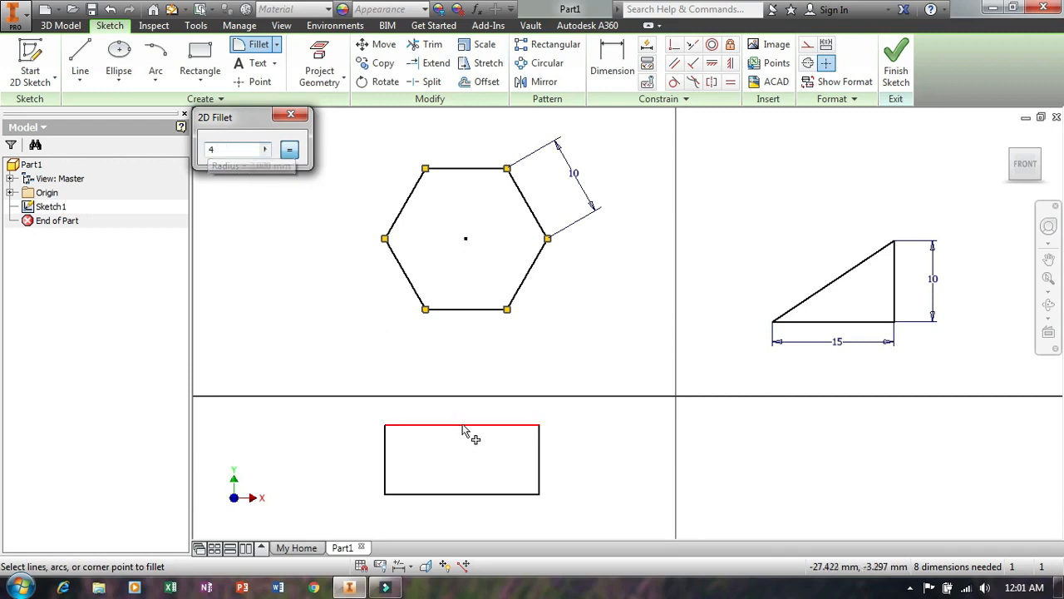
left_click(539, 458)
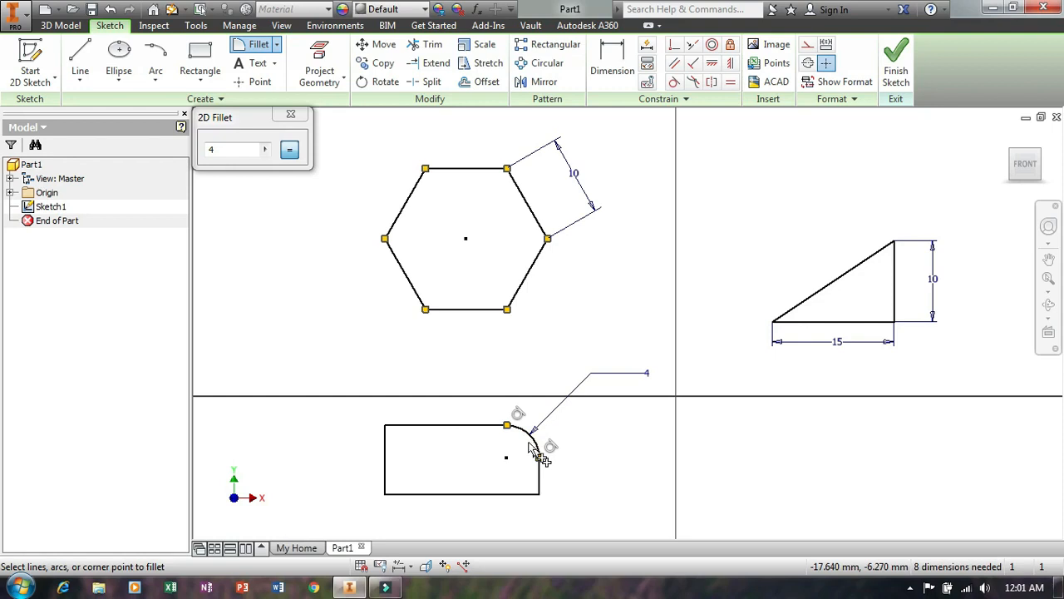
Chamfer the upper-left corner of the rectangle with an equal distance of 5 mm.
left_click(277, 44)
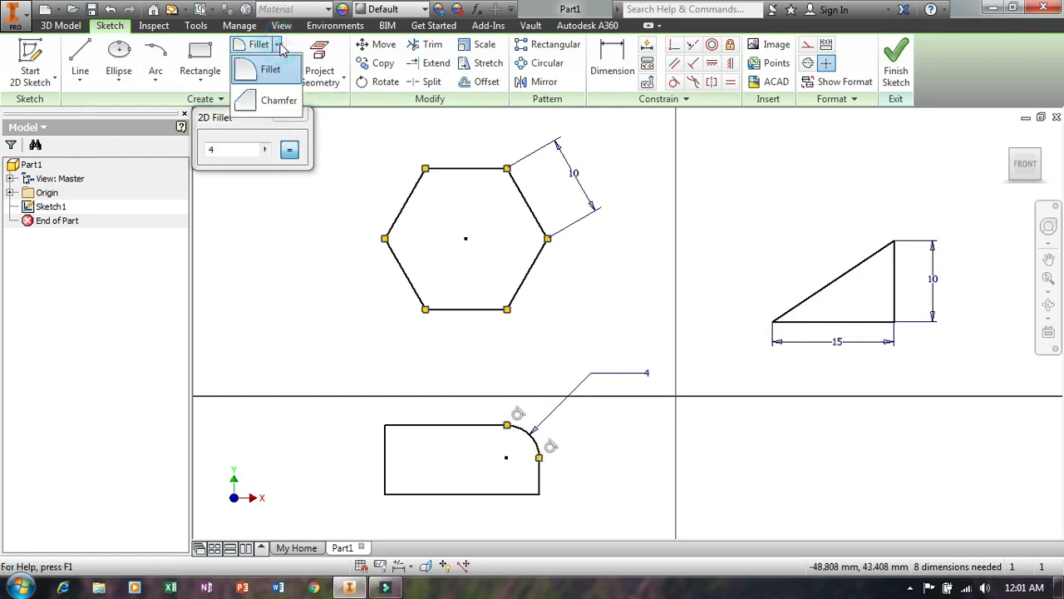
left_click(273, 100)
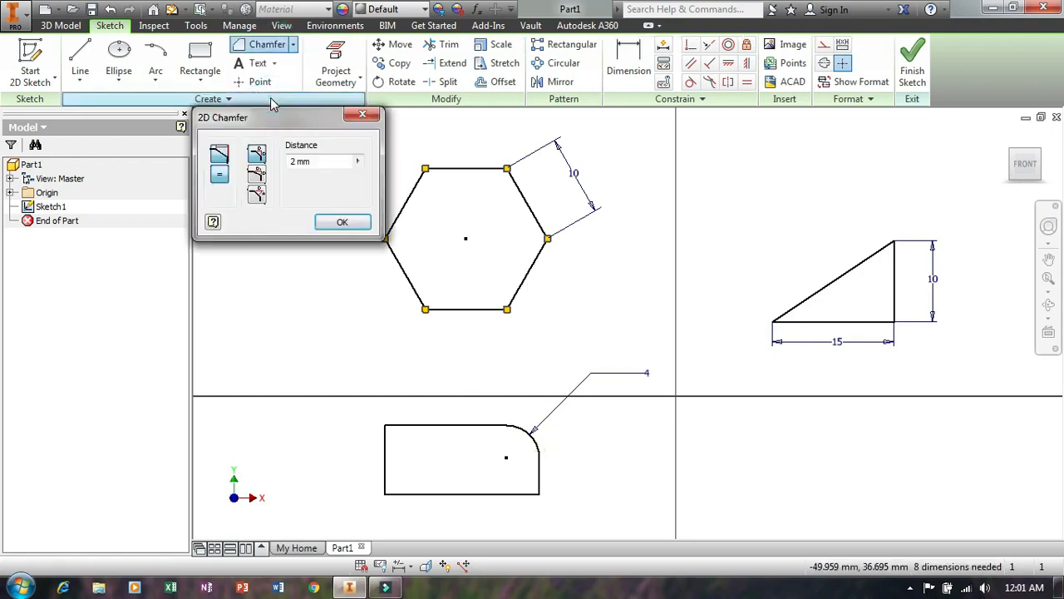
double_click(318, 161)
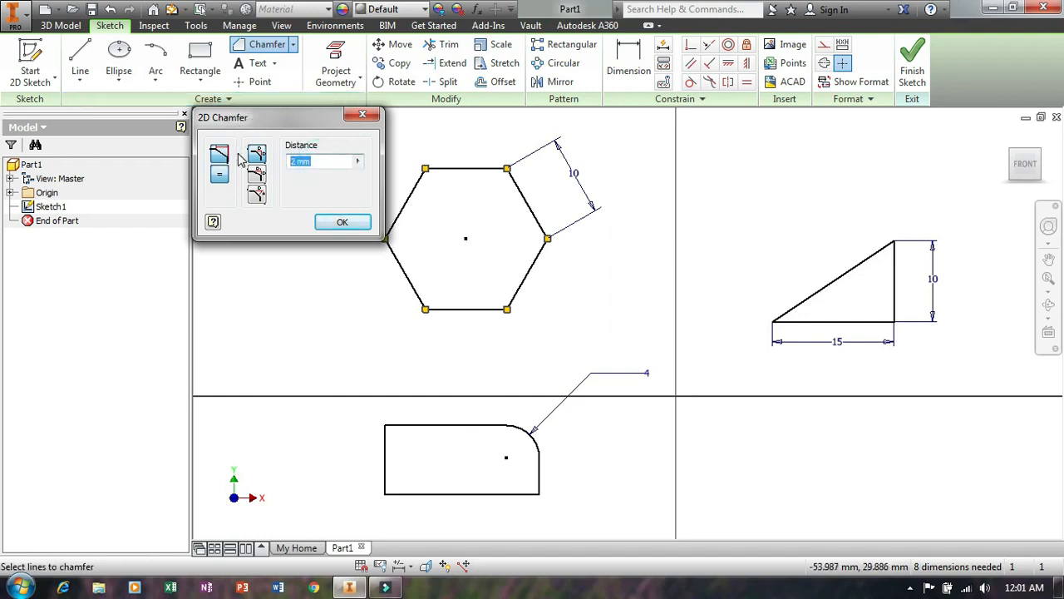
left_click(416, 425)
left_click(389, 480)
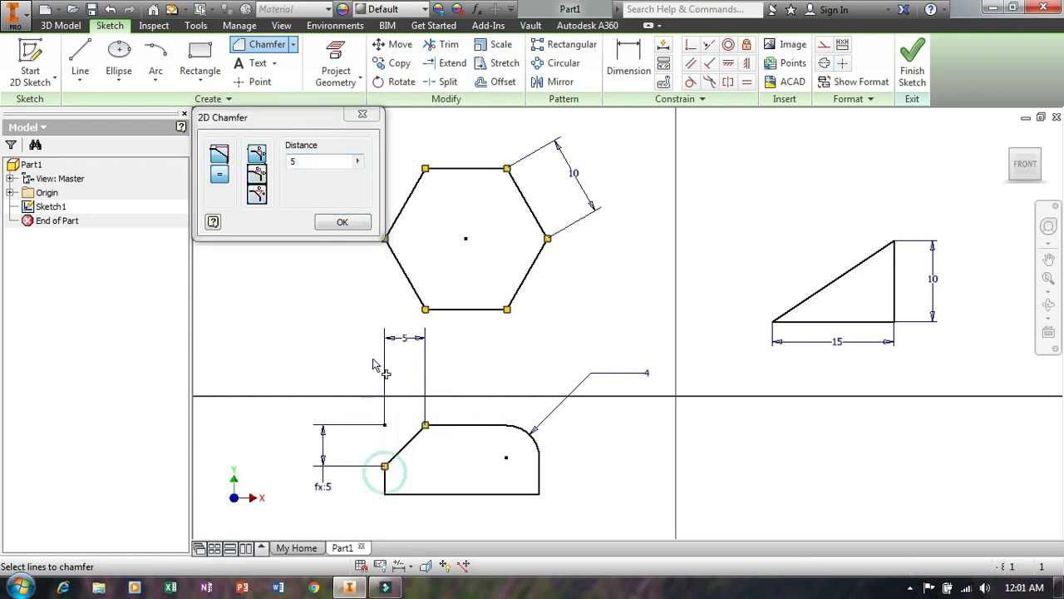
left_click(342, 221)
Draw a large tilted three-point center rectangle below and left of the filleted rectangle.
scroll(497, 200, "down", 1)
scroll(497, 200, "up", 3)
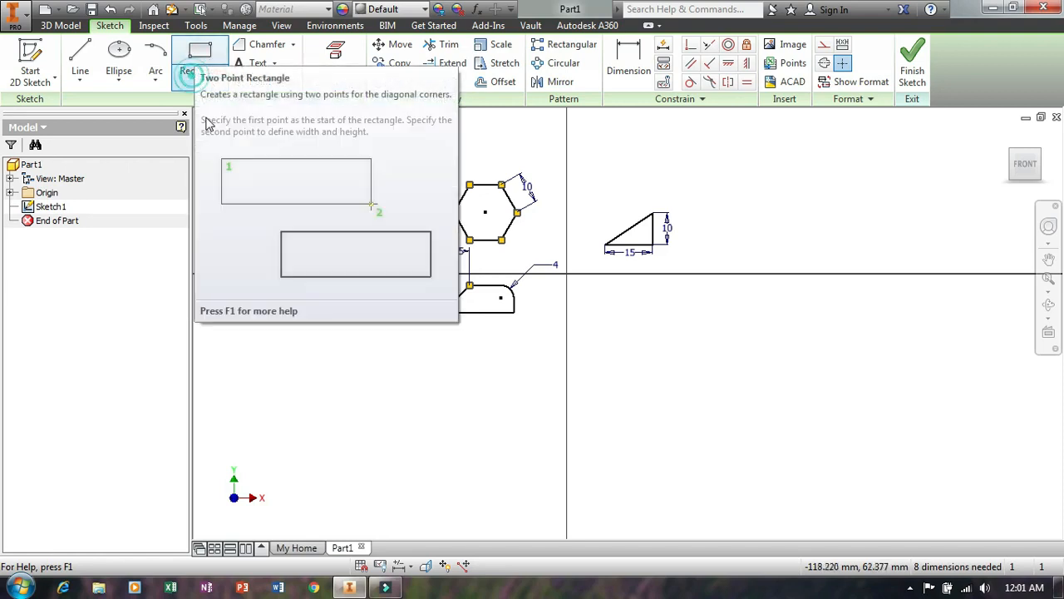
left_click(200, 80)
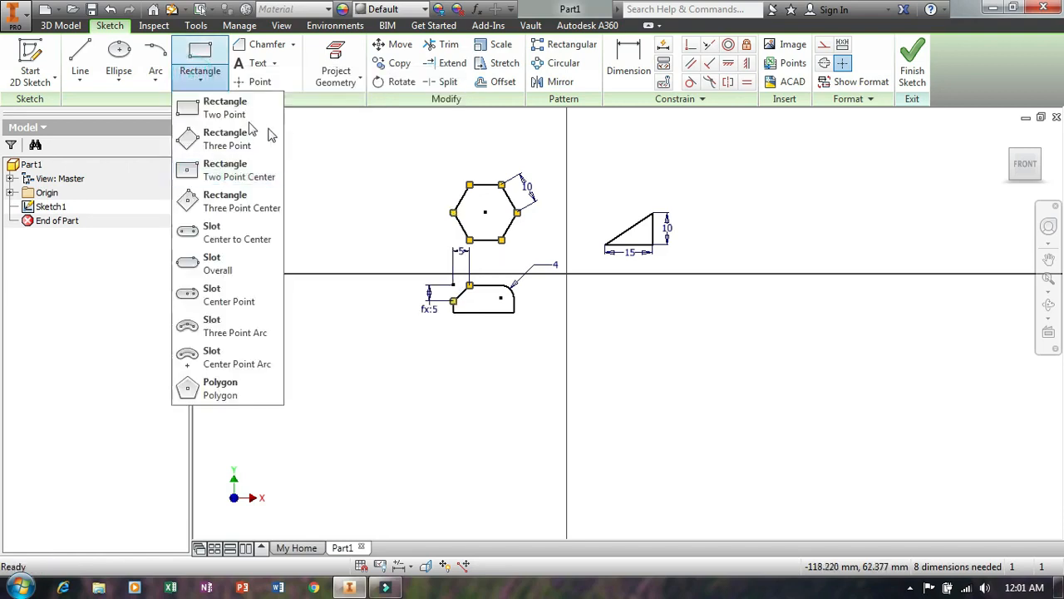
left_click(253, 215)
left_click(394, 457)
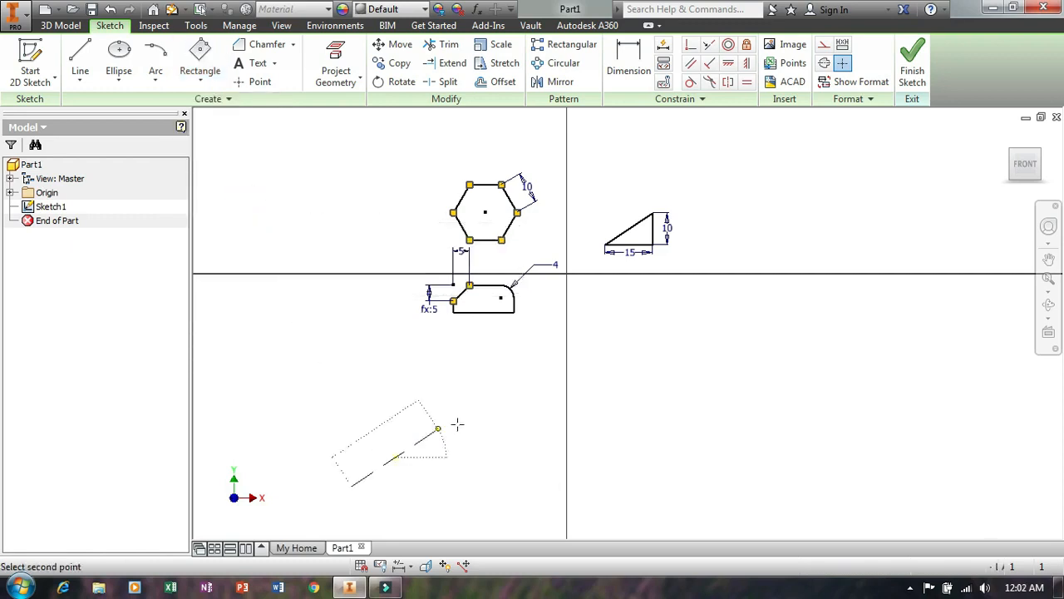
left_click(433, 431)
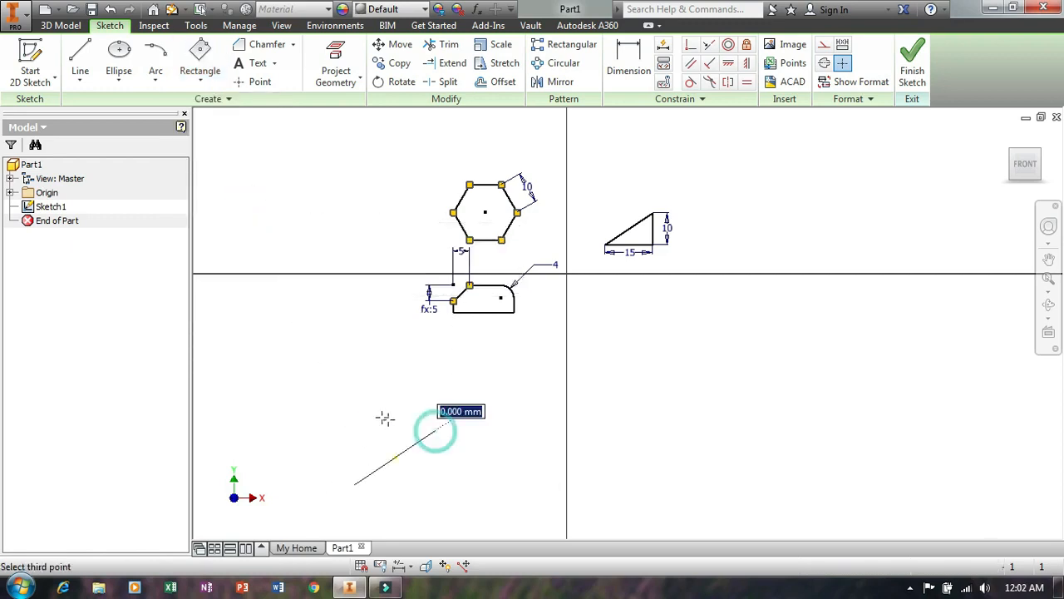
left_click(340, 395)
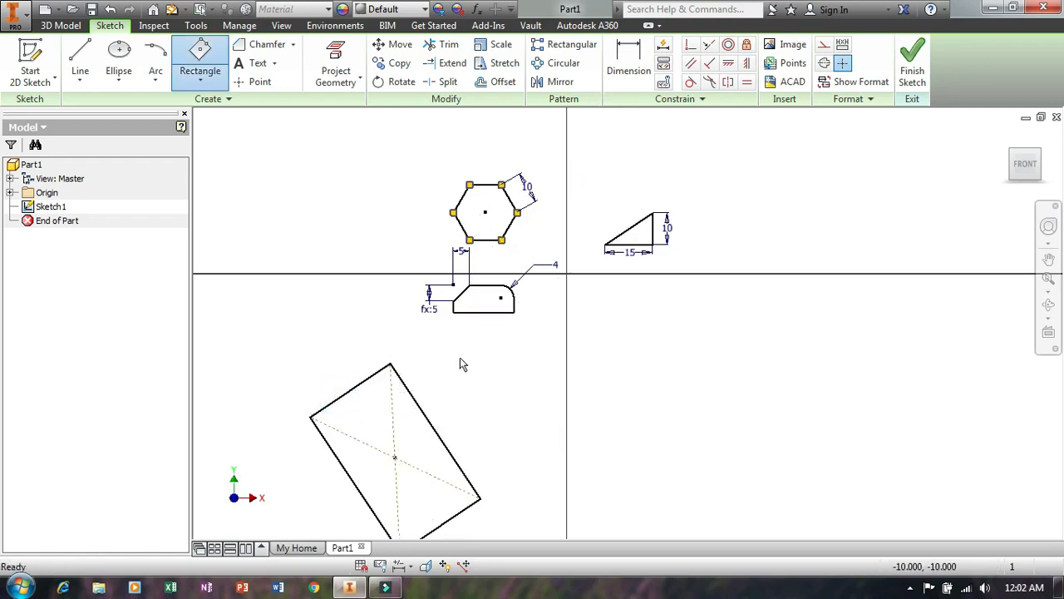
key("Escape")
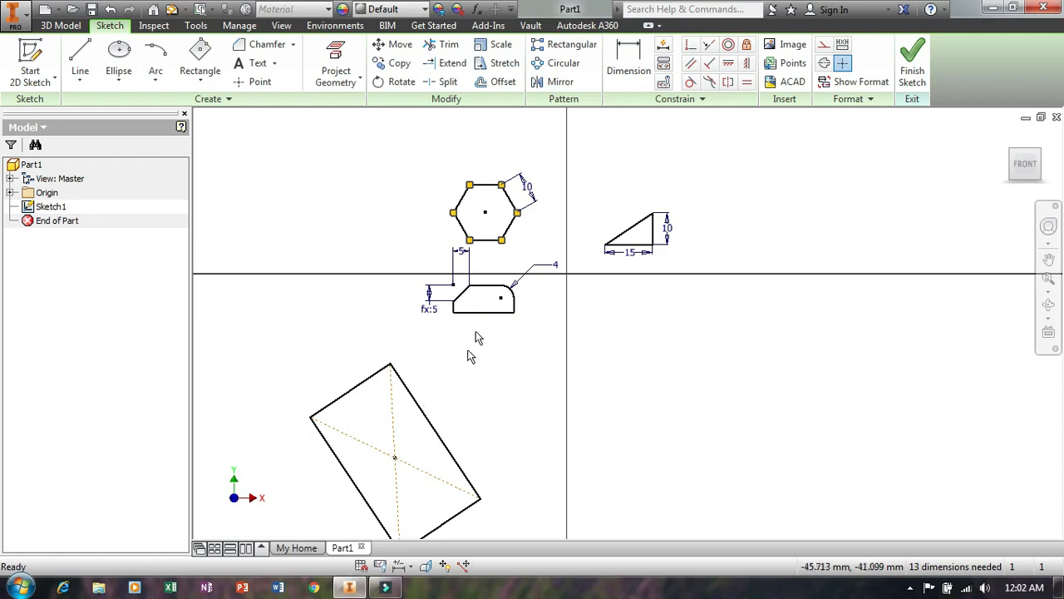
Make the long side of the tilted rectangle parallel to the bottom edge of the filleted rectangle.
left_click(692, 65)
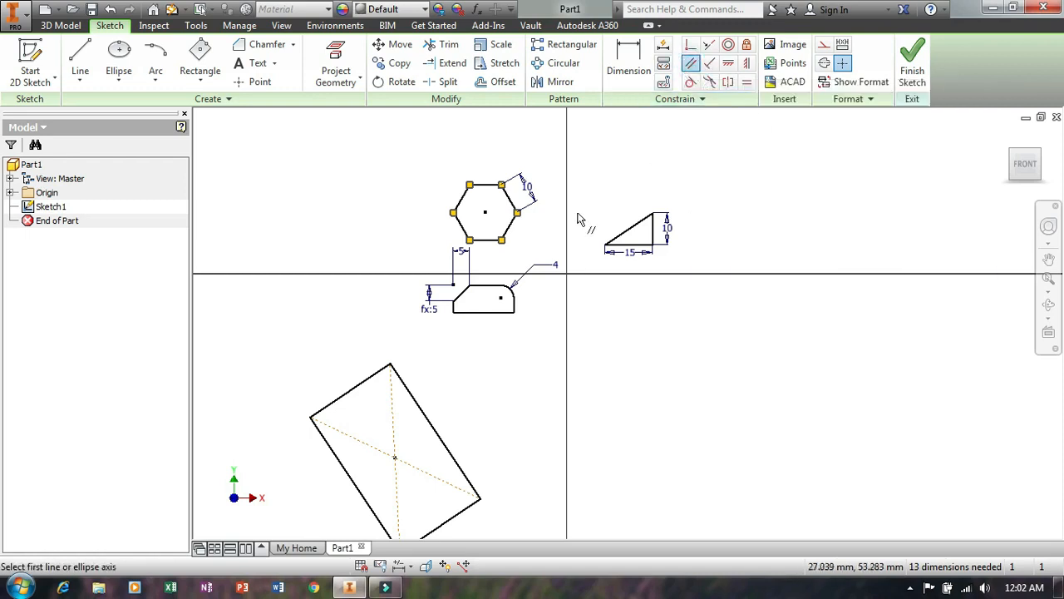
left_click(488, 313)
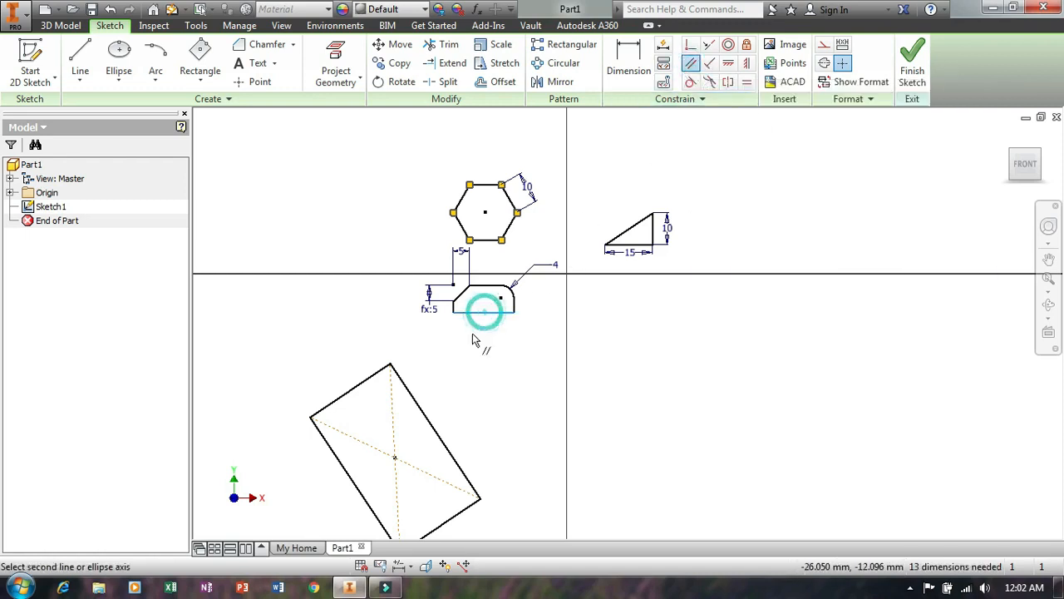
left_click(429, 421)
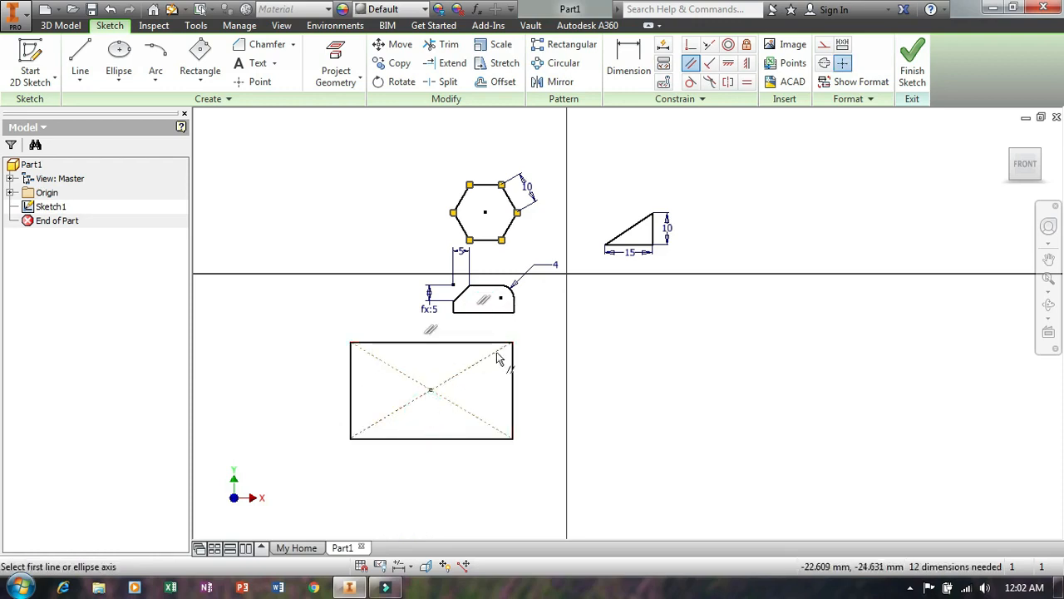
key("Escape")
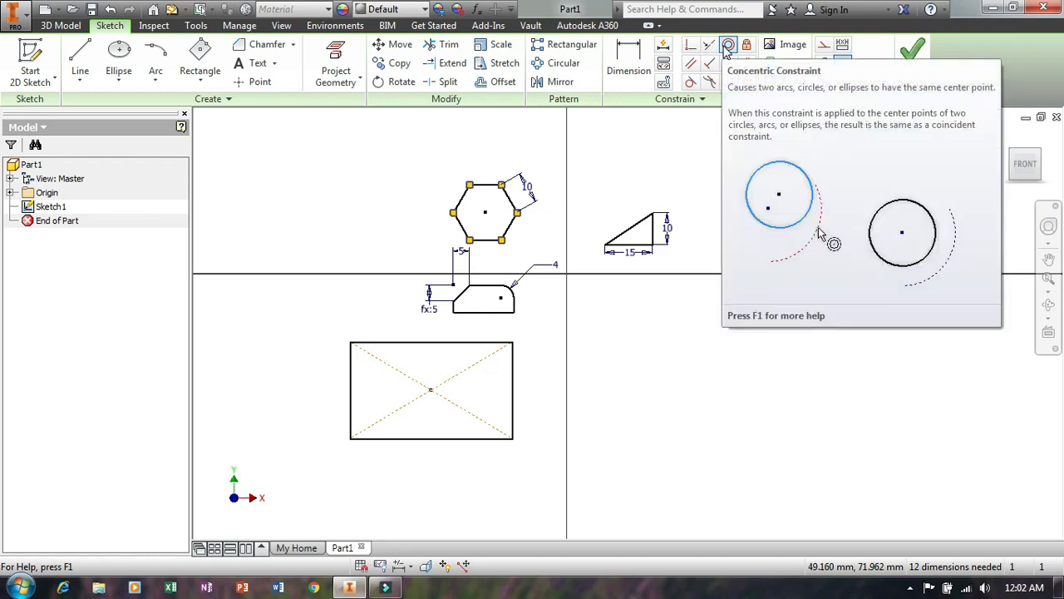
Draw a center-point circle right of the vertical axis, below the triangle.
left_click(117, 80)
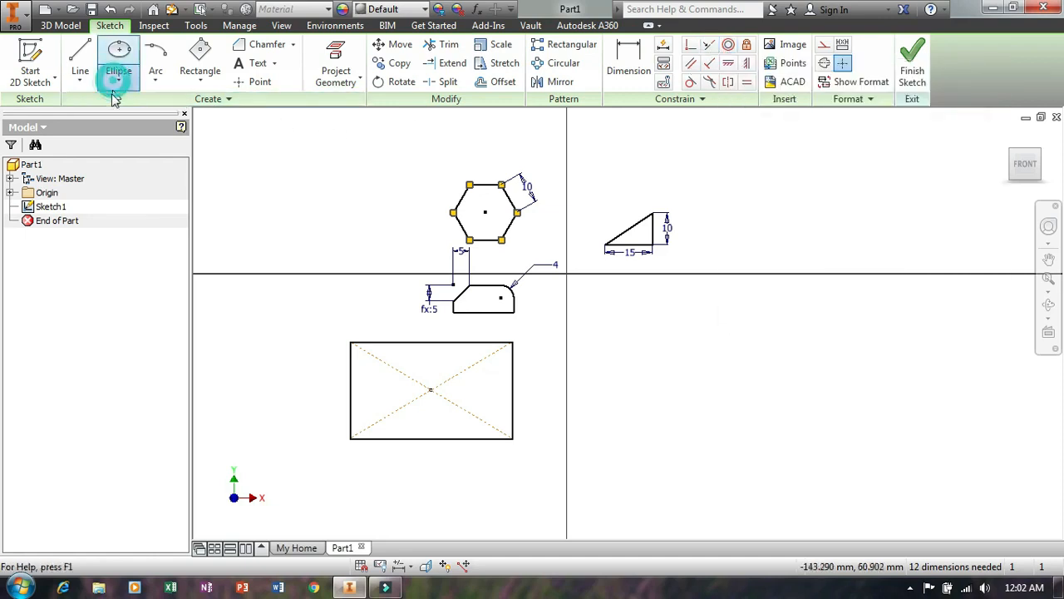
left_click(139, 106)
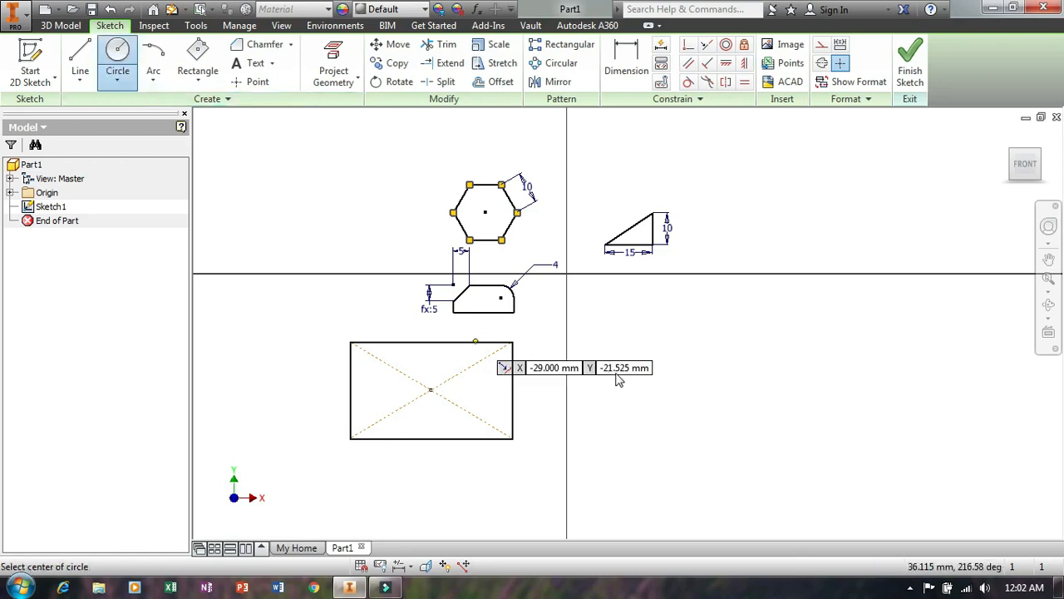
left_click(686, 389)
left_click(703, 363)
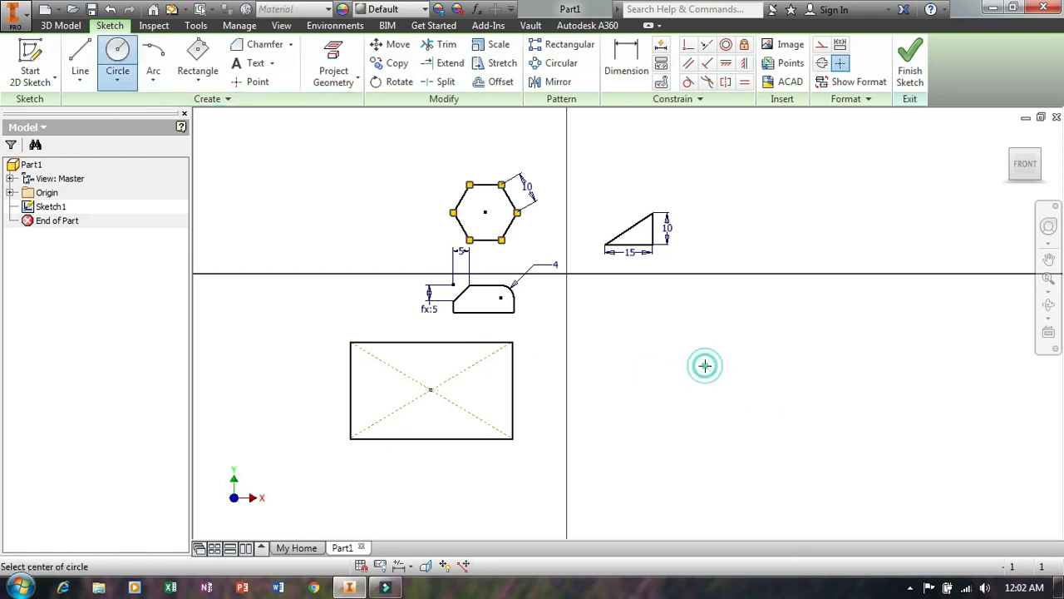
Draw a three-point arc bulging upward, above and right of the circle.
left_click(153, 80)
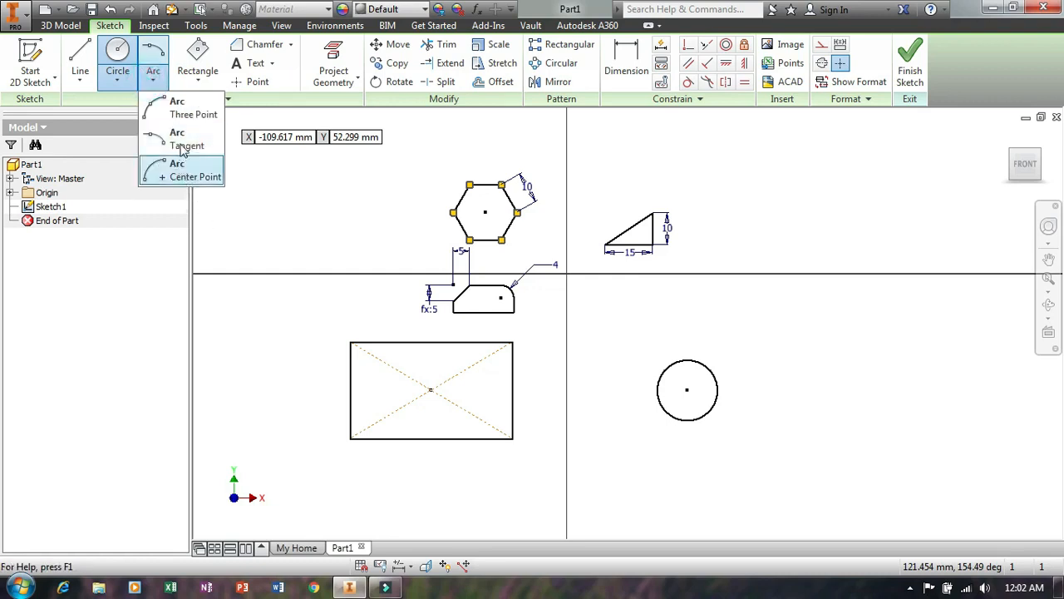
left_click(187, 109)
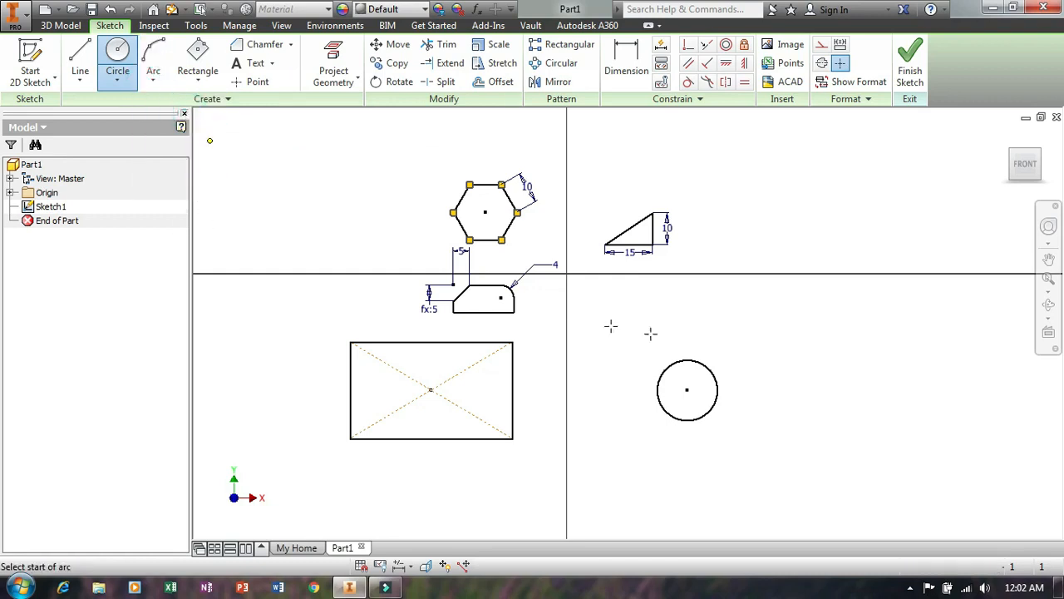
left_click(762, 334)
left_click(814, 304)
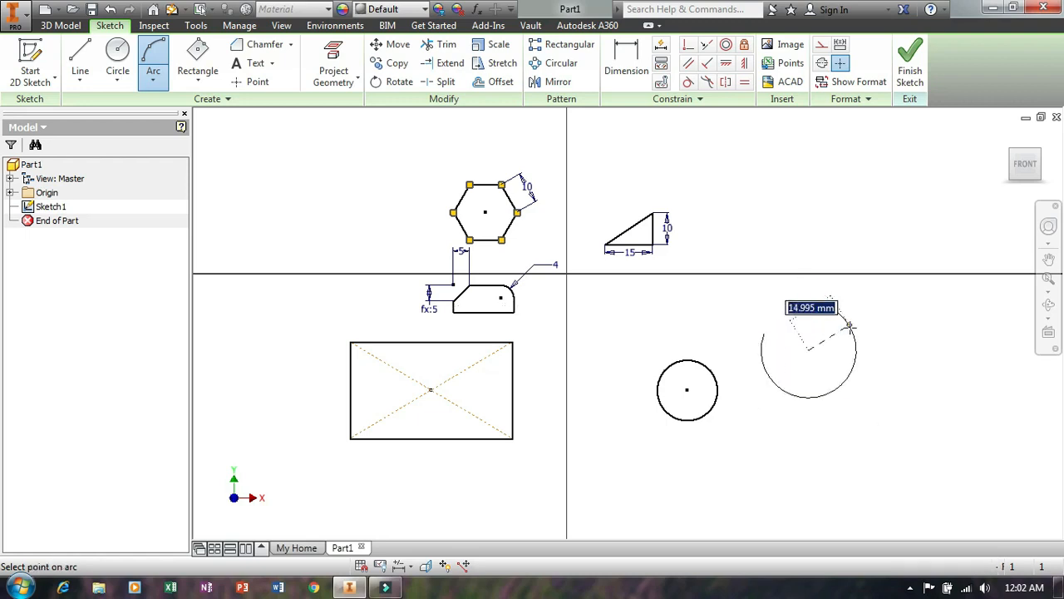
left_click(785, 298)
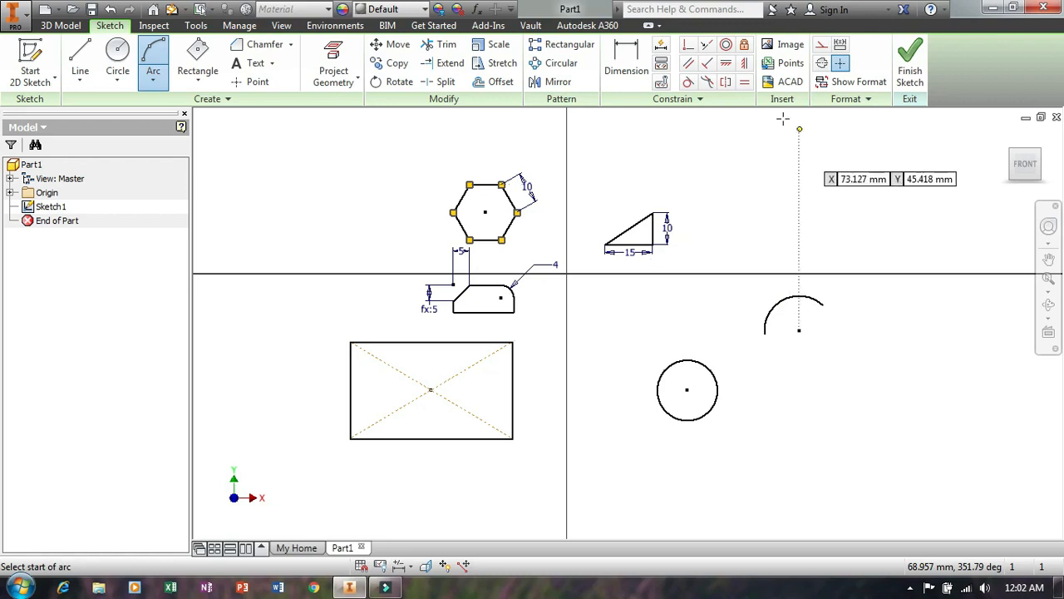
Apply a concentric constraint between the arc and the circle.
left_click(726, 46)
left_click(790, 308)
left_click(700, 364)
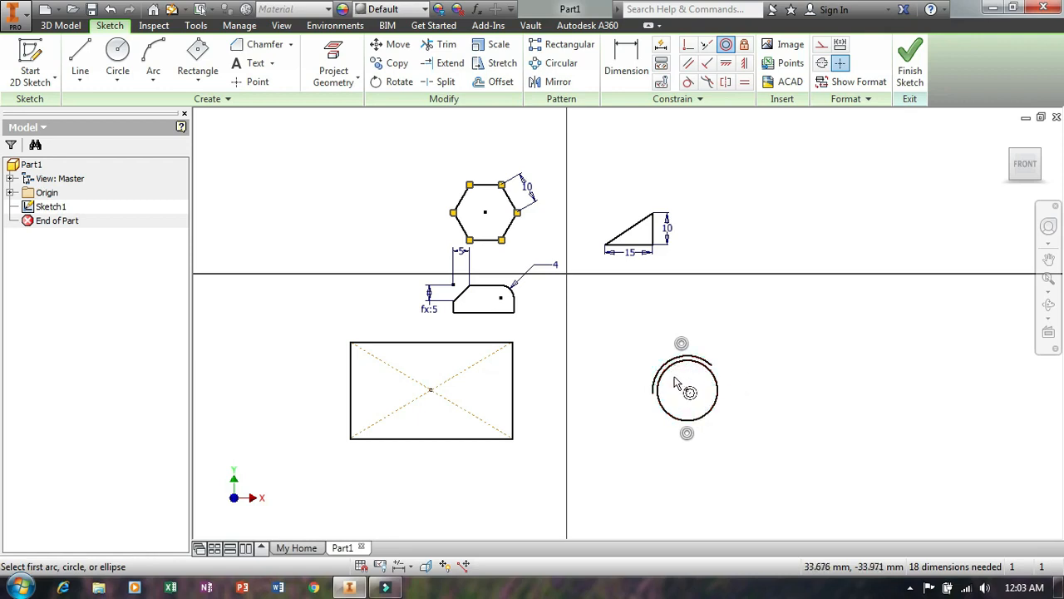
Draw a small three-point arc with a radius of about 6 mm, bulging upward, to the right of the circle.
left_click(153, 62)
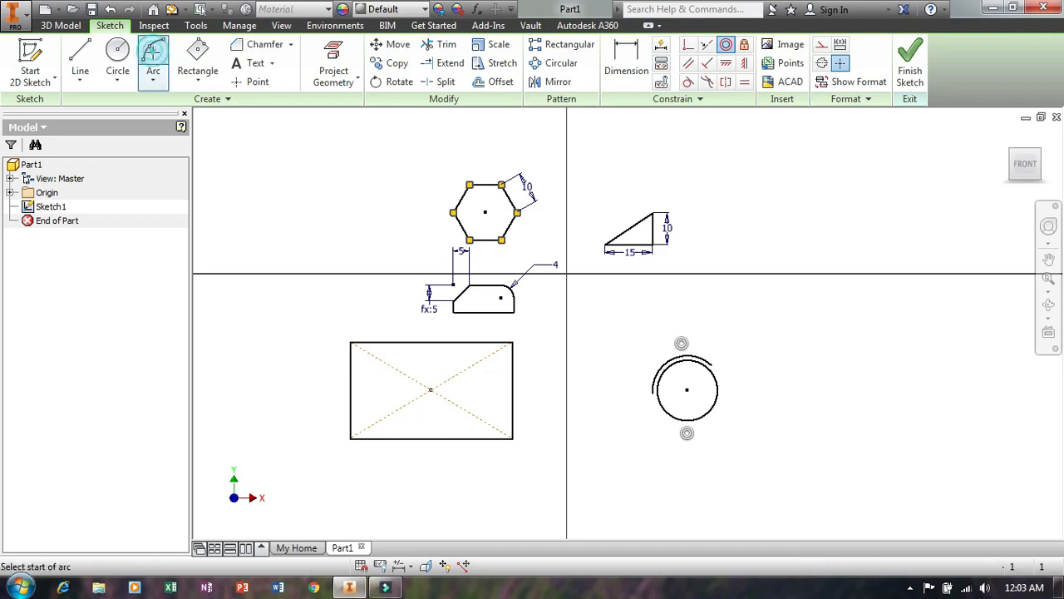
left_click(761, 363)
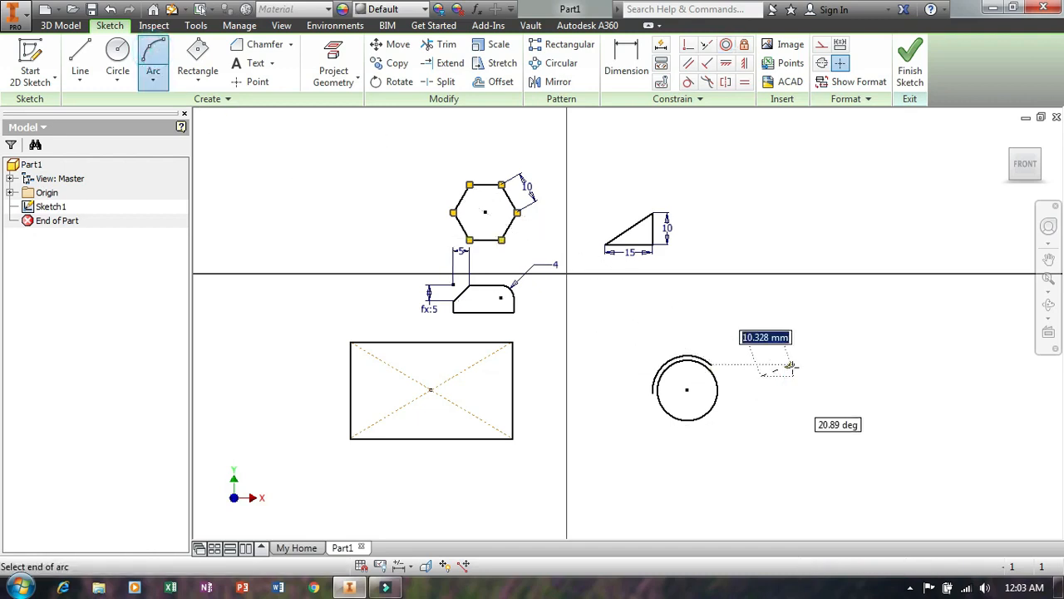
left_click(795, 364)
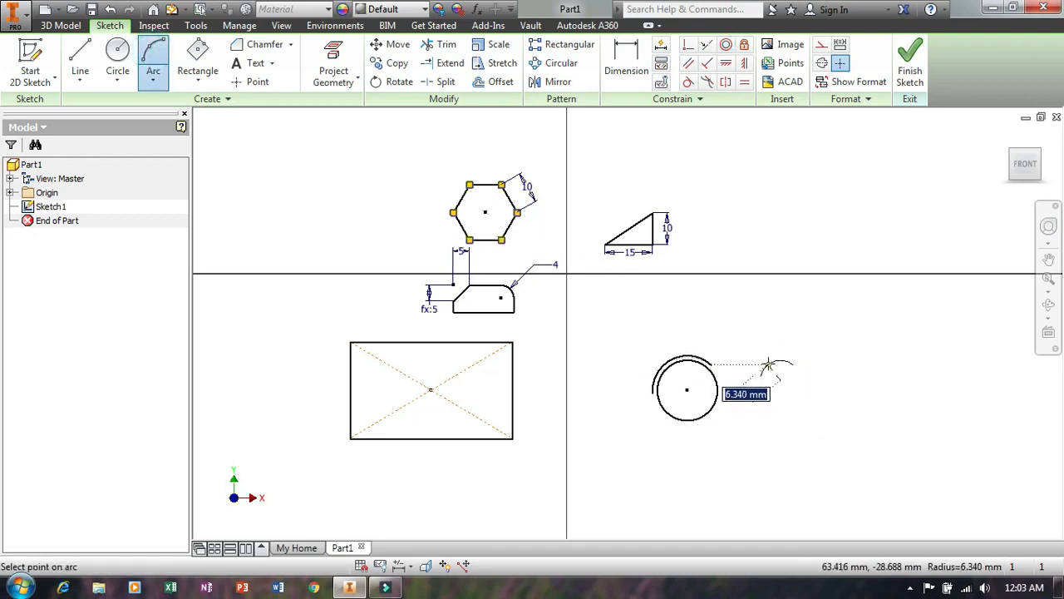
left_click(769, 359)
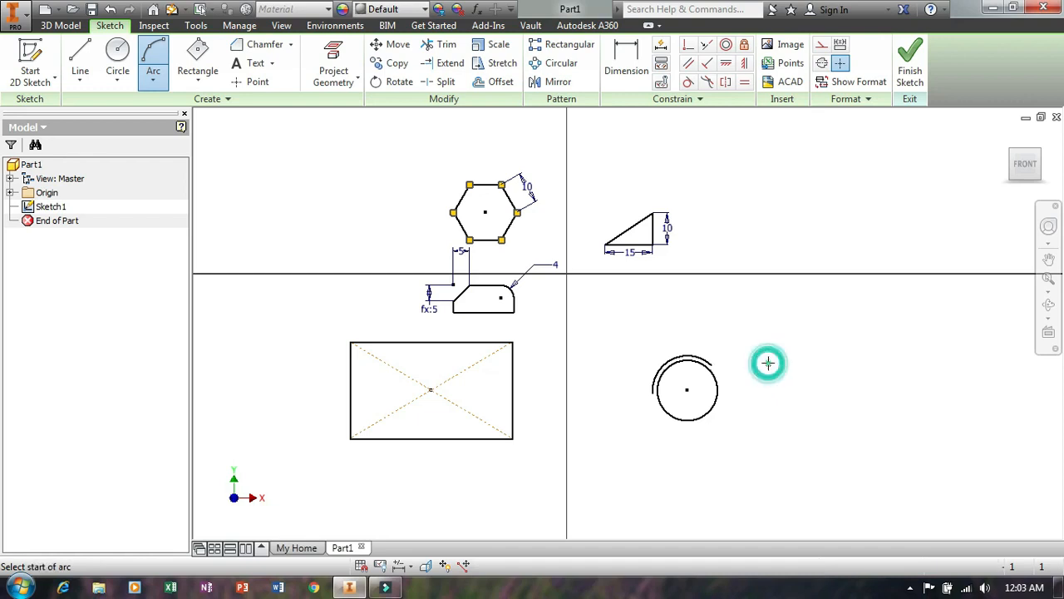
Apply a concentric constraint between the new small arc and the circle.
left_click(726, 46)
left_click(790, 367)
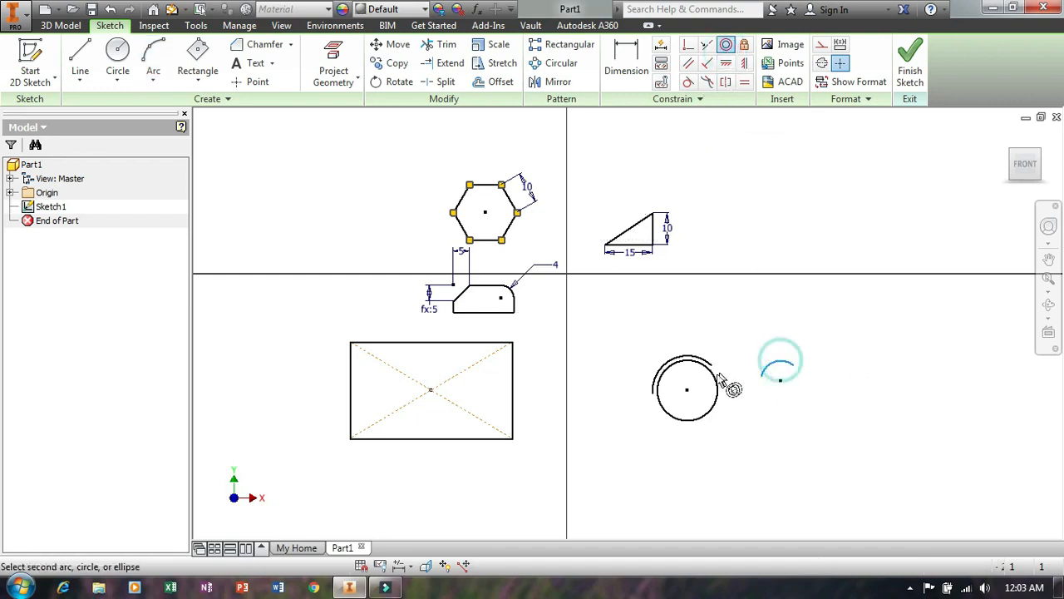
left_click(719, 382)
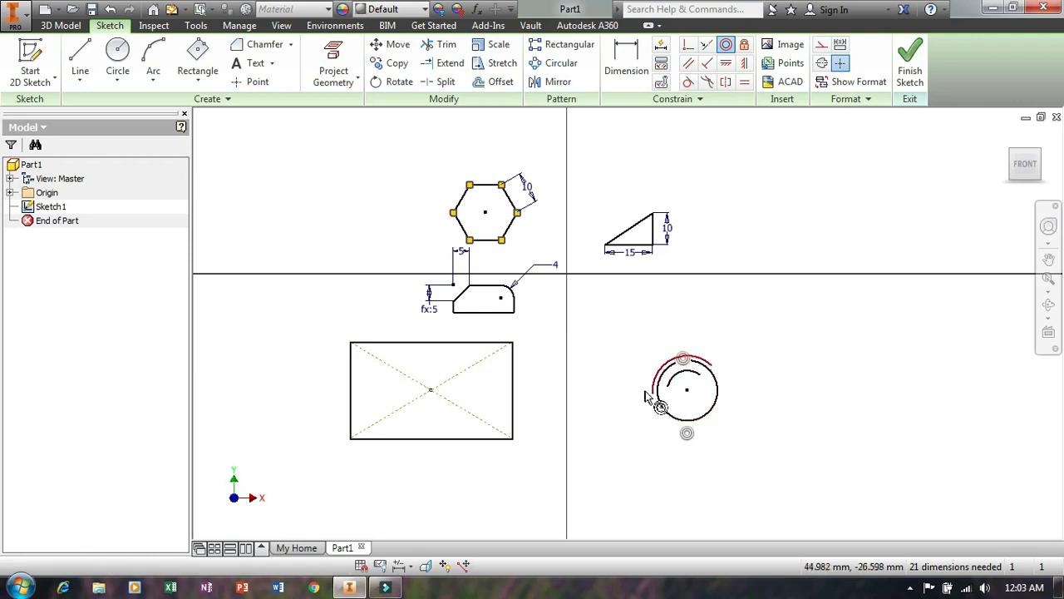
key("Escape")
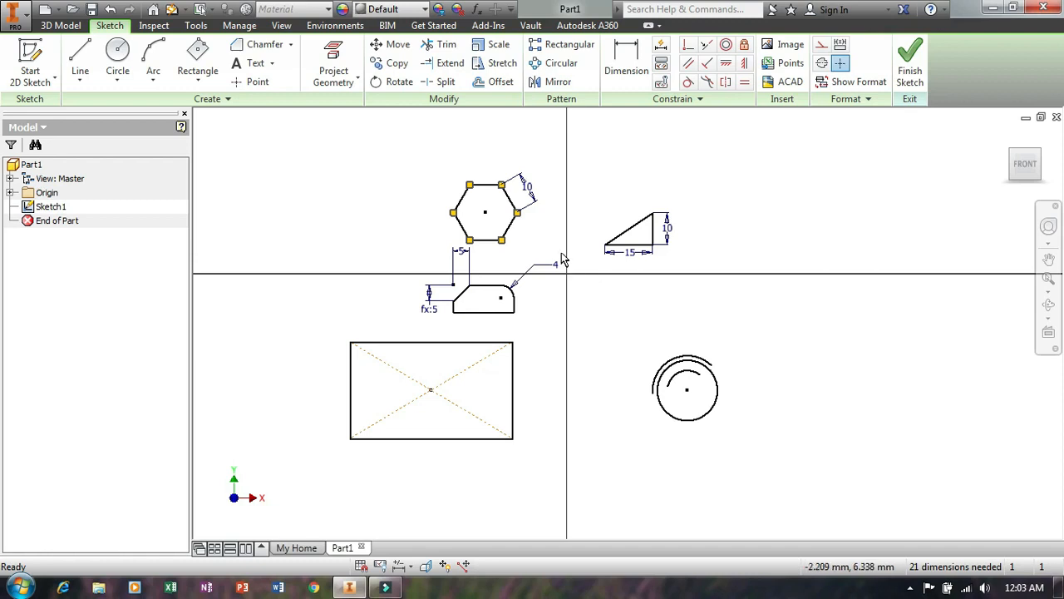
Copy the circle with its two concentric arcs twice, placing one copy above and left and the other above and right of the original.
left_click(395, 66)
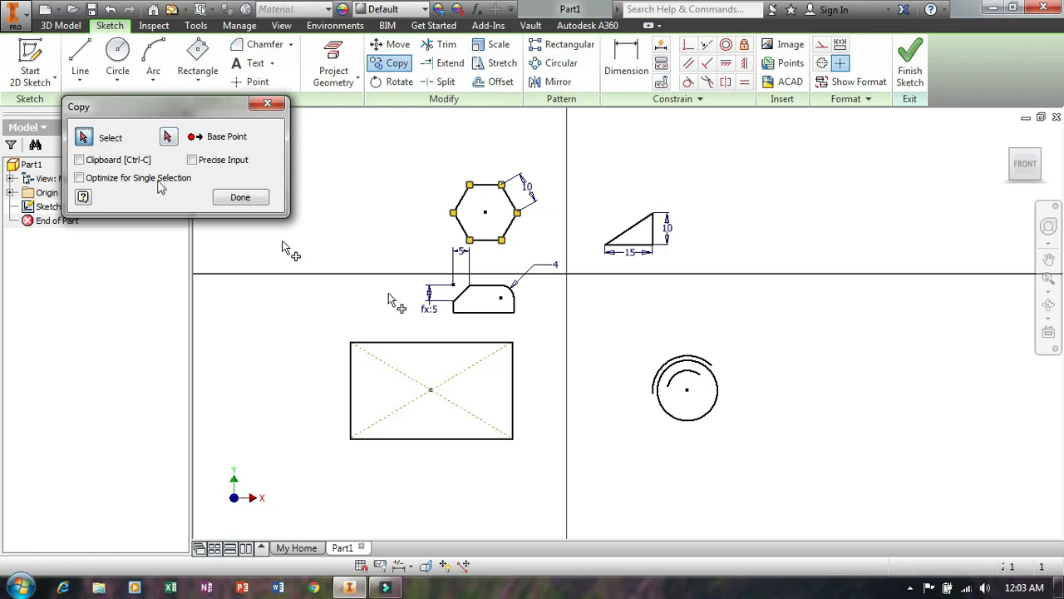
left_click_drag(636, 339, 771, 477)
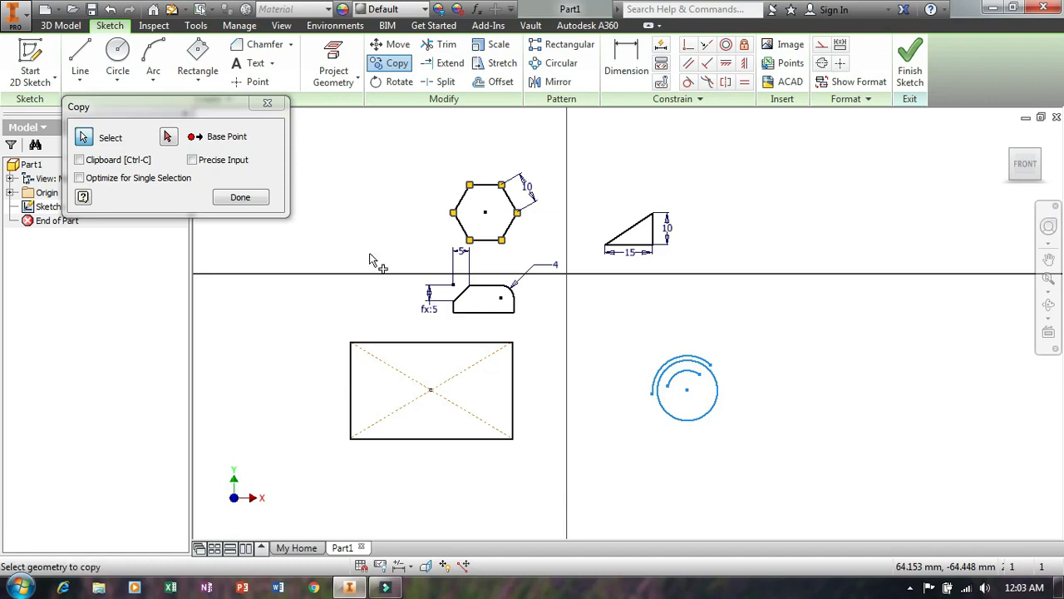
left_click(168, 137)
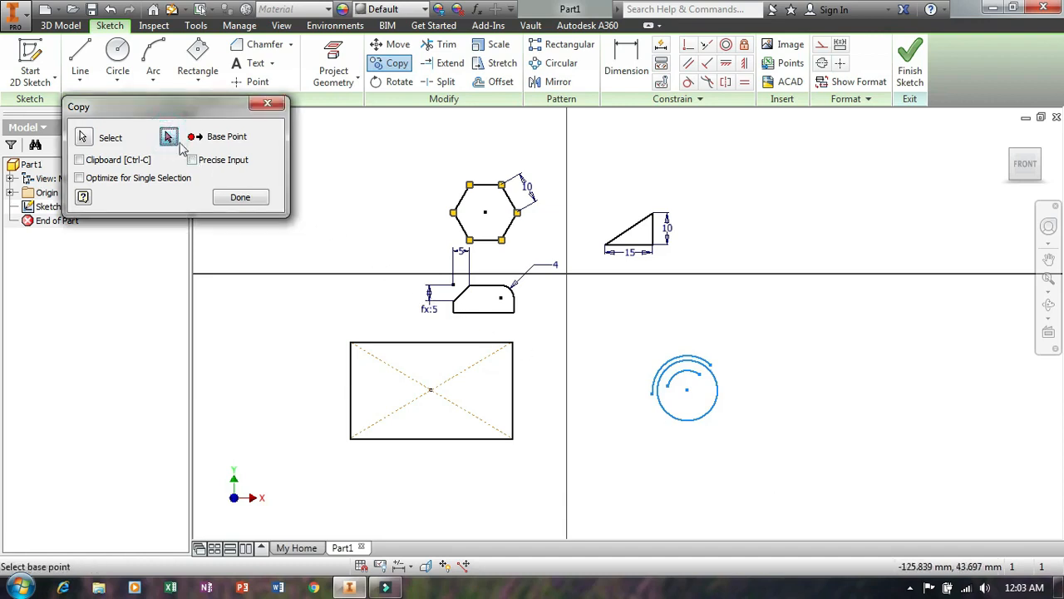
left_click(756, 402)
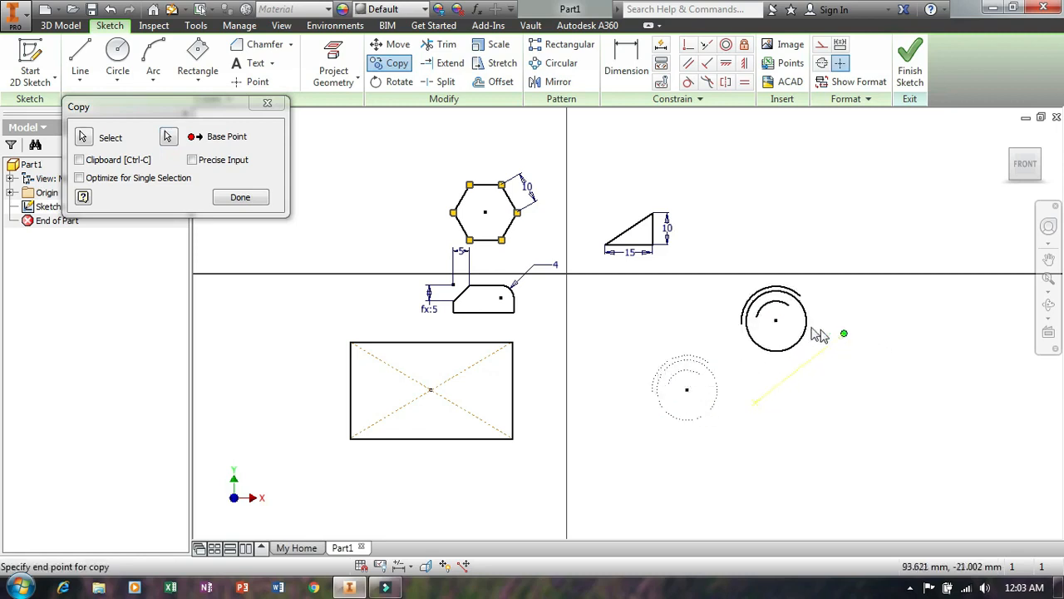
left_click(684, 332)
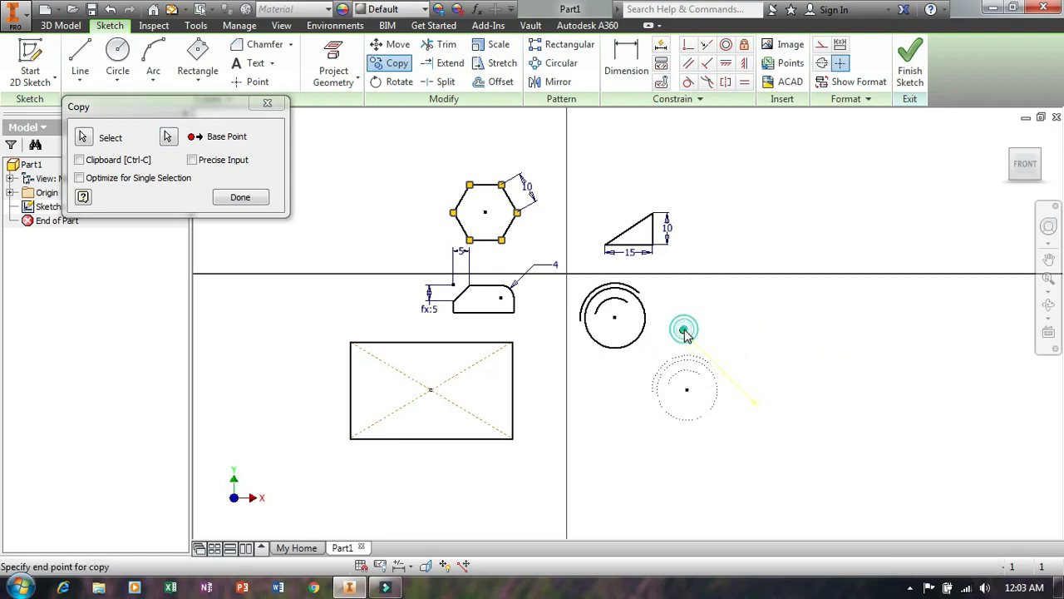
left_click(827, 336)
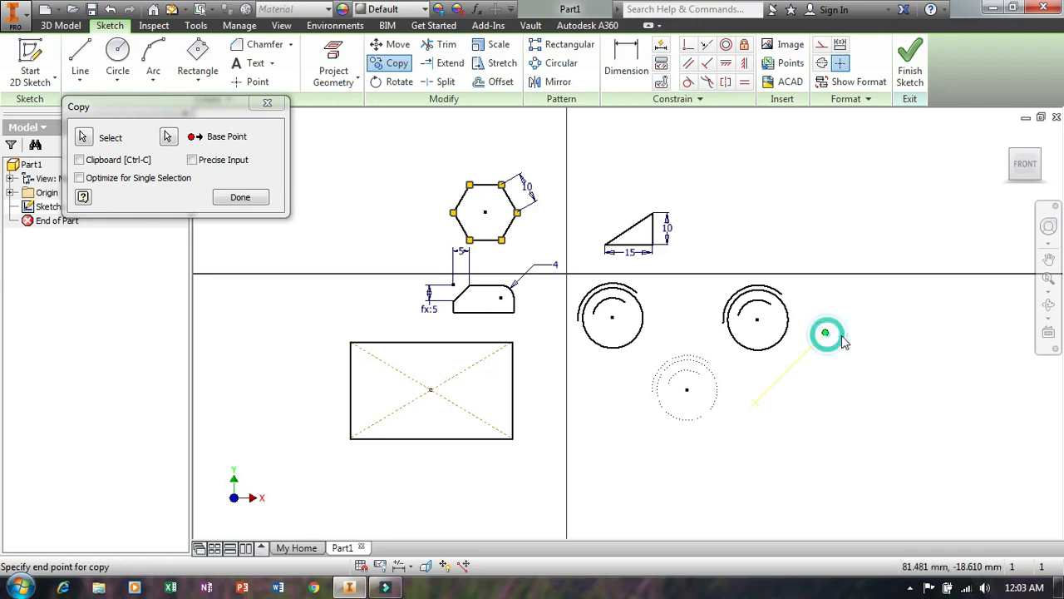
right_click(934, 347)
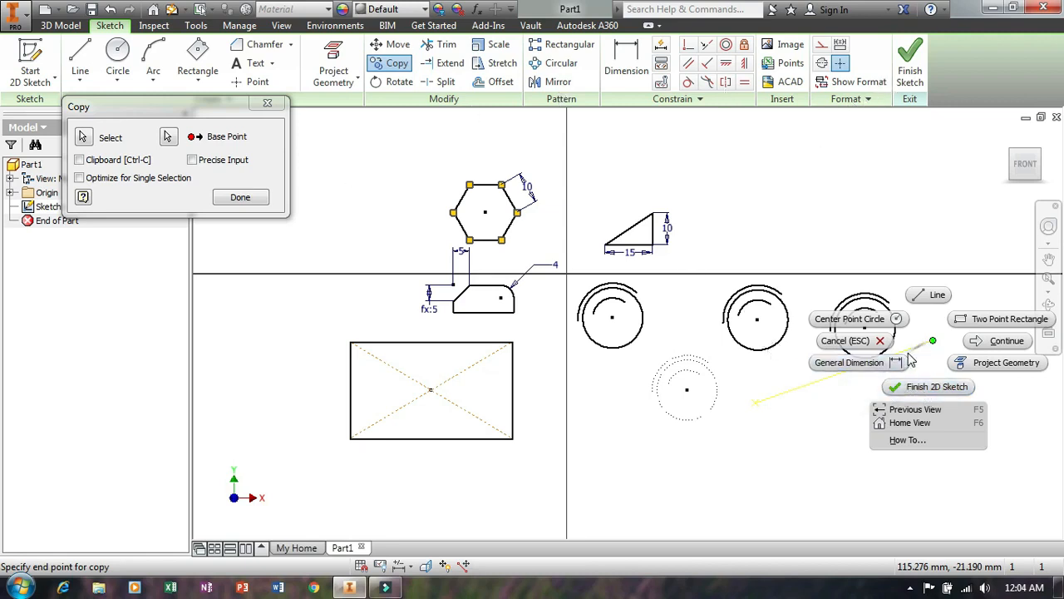
key("Escape")
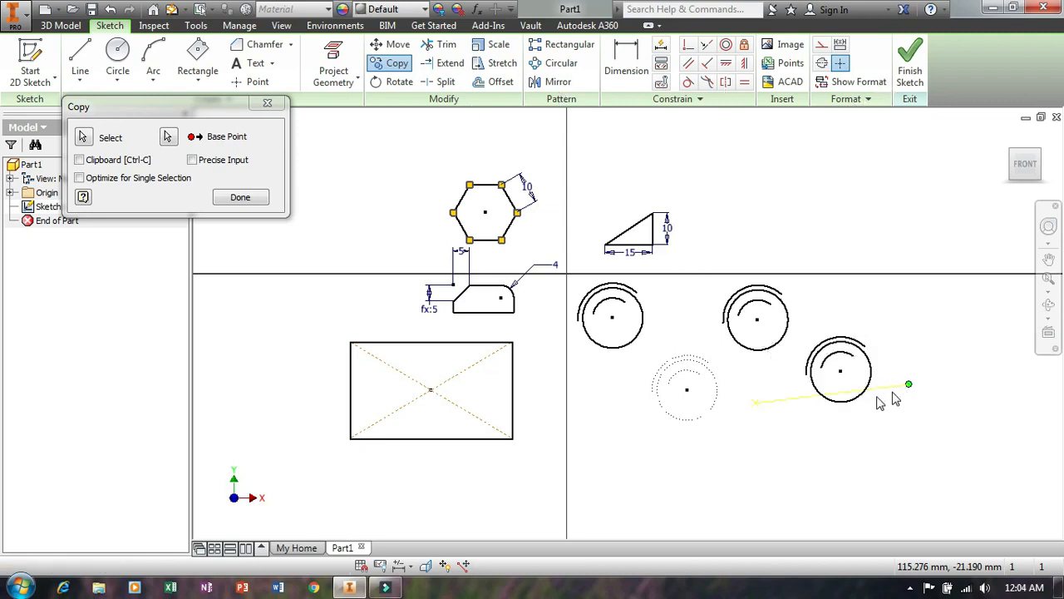
key("Escape")
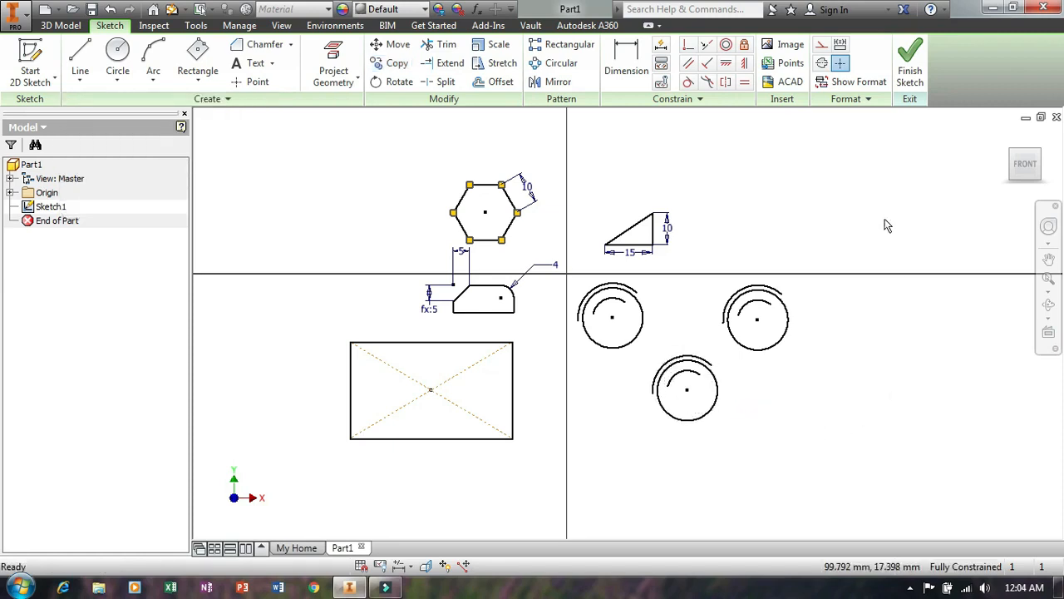
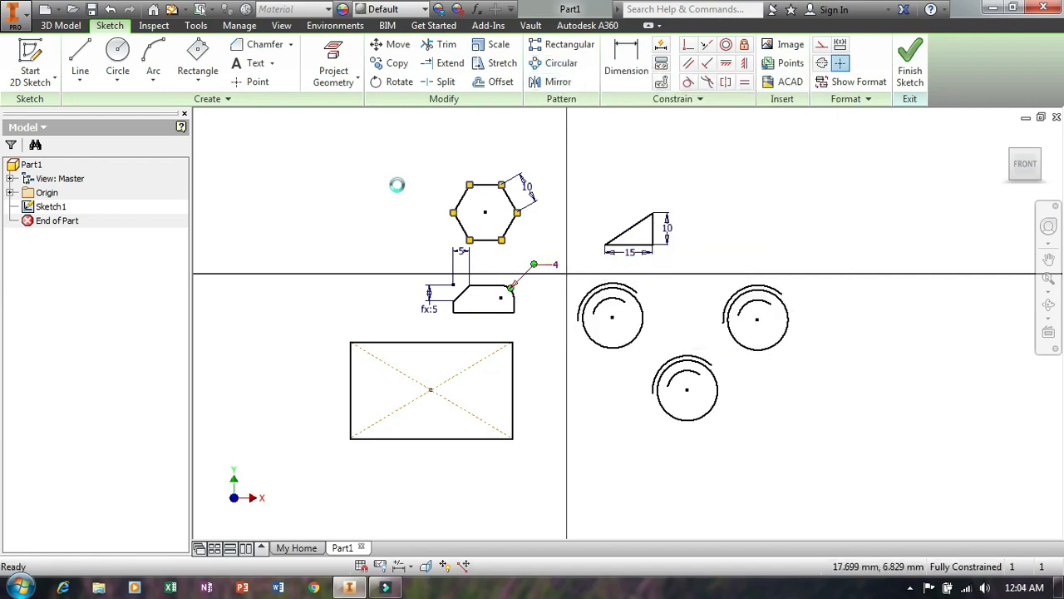
Delete all sketch geometry except the dimensioned triangle: the hexagon, both rectangles and the three circle-and-arc groups.
left_click_drag(289, 138, 547, 485)
key("Delete")
left_click_drag(931, 482, 525, 287)
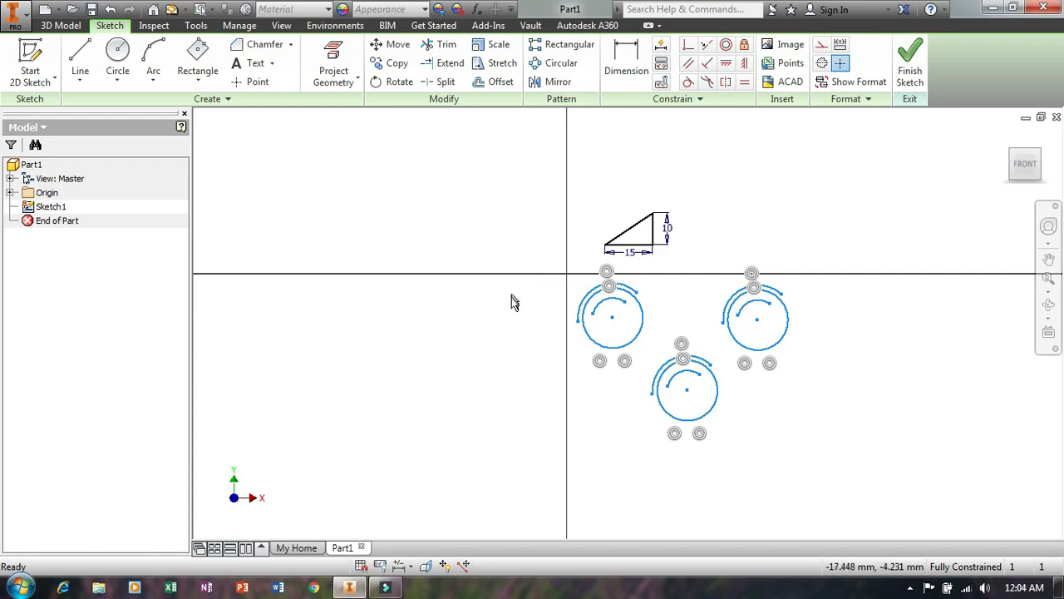
key("Delete")
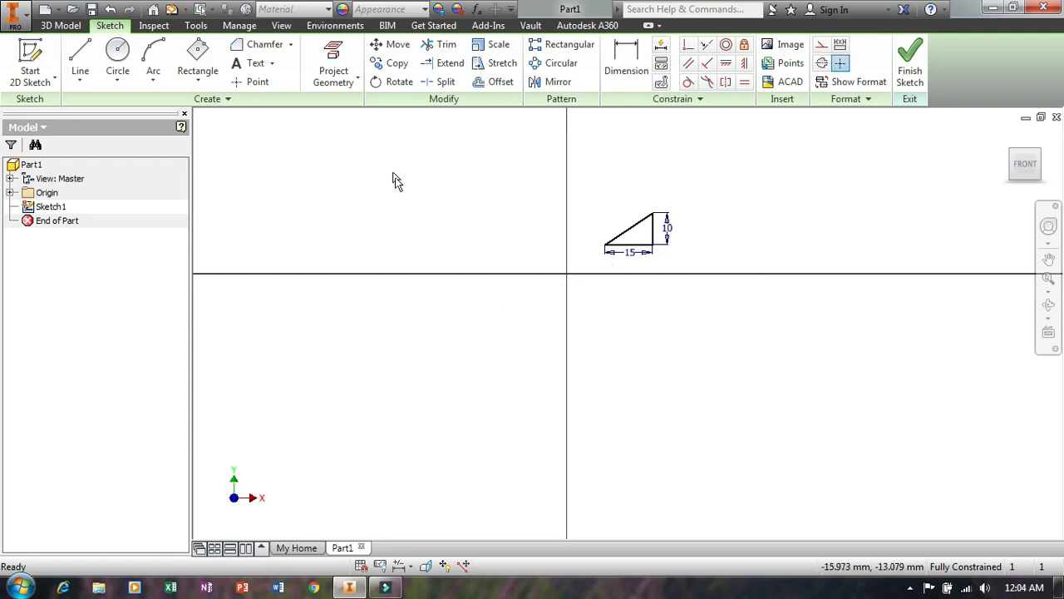
Draw a center-point circle left of the vertical axis and just above the horizontal axis, level with the triangle's base.
left_click(135, 71)
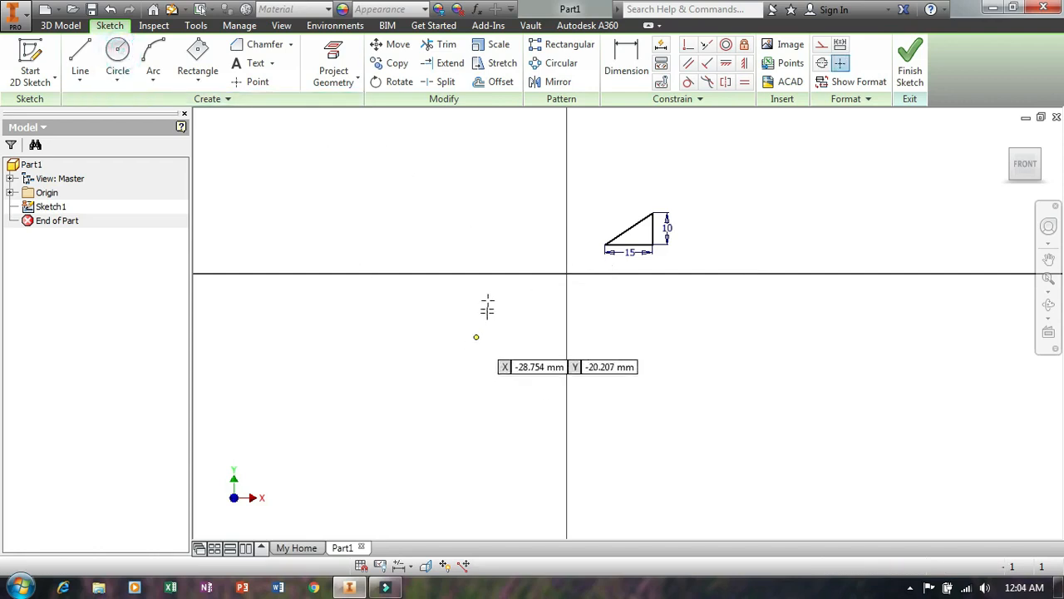
left_click(509, 242)
left_click(528, 223)
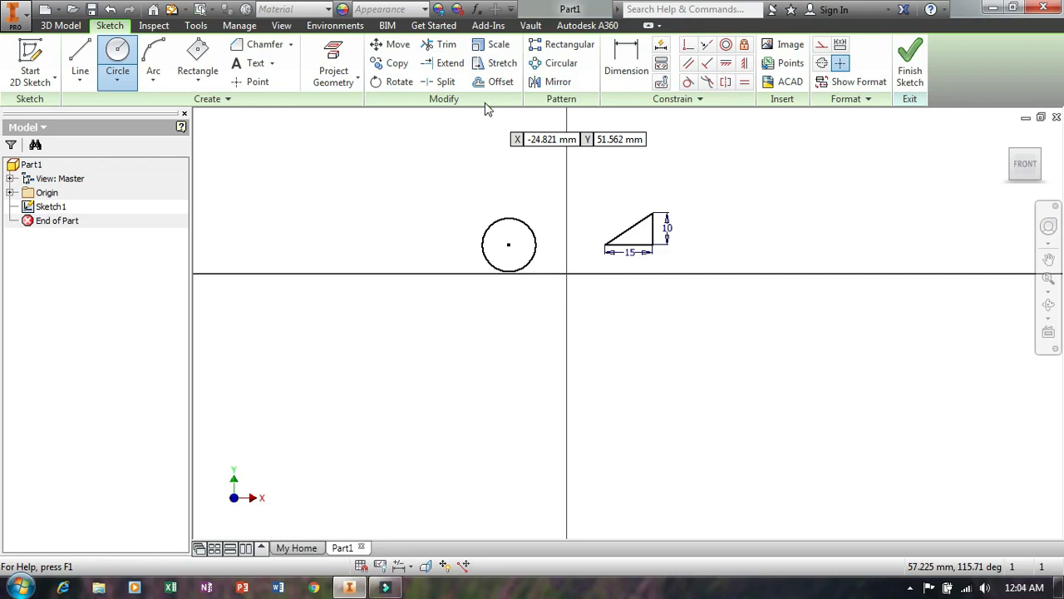
Try a circular pattern of the circle with 5 instances over 360 degrees around the triangle's lower-left corner, and undo it.
left_click(550, 64)
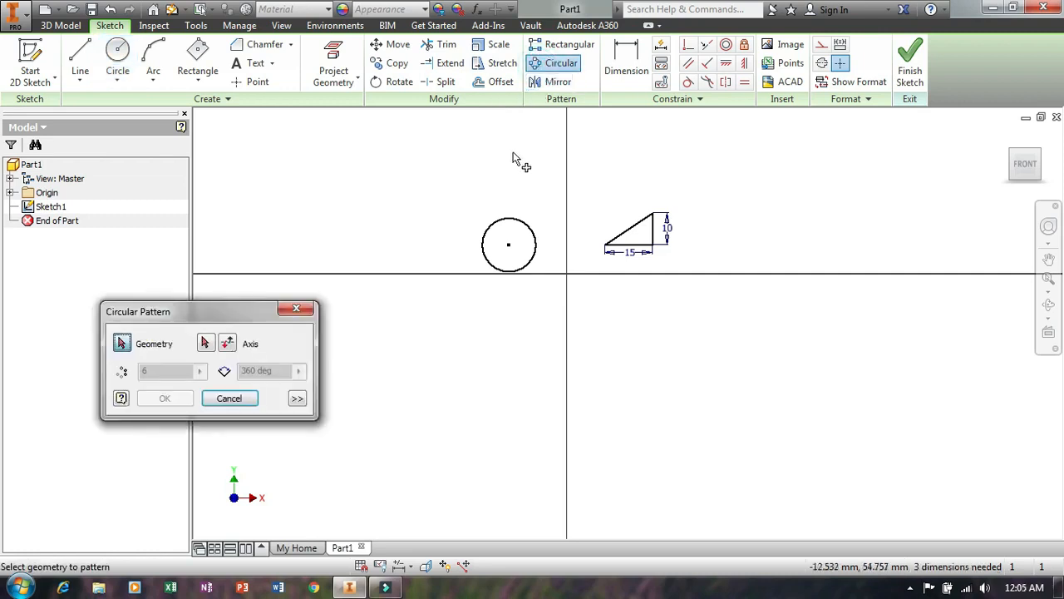
left_click(513, 218)
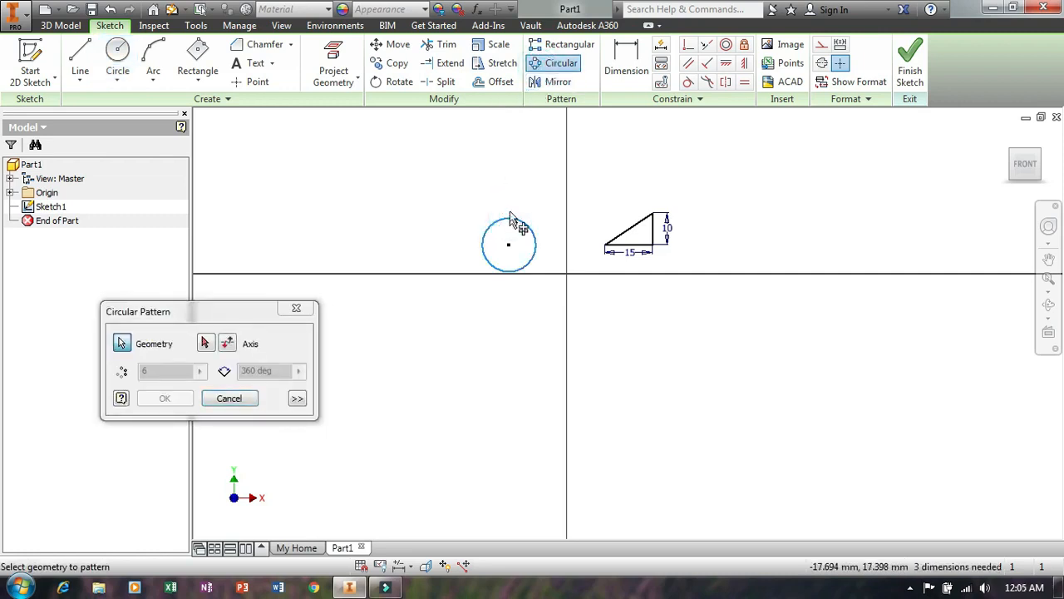
left_click(210, 351)
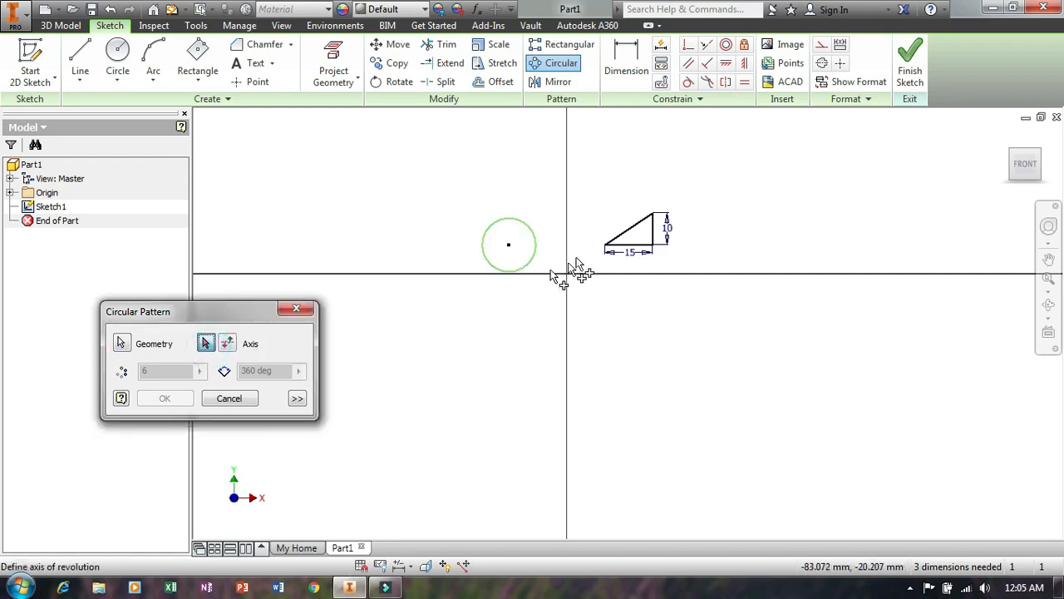
left_click(606, 246)
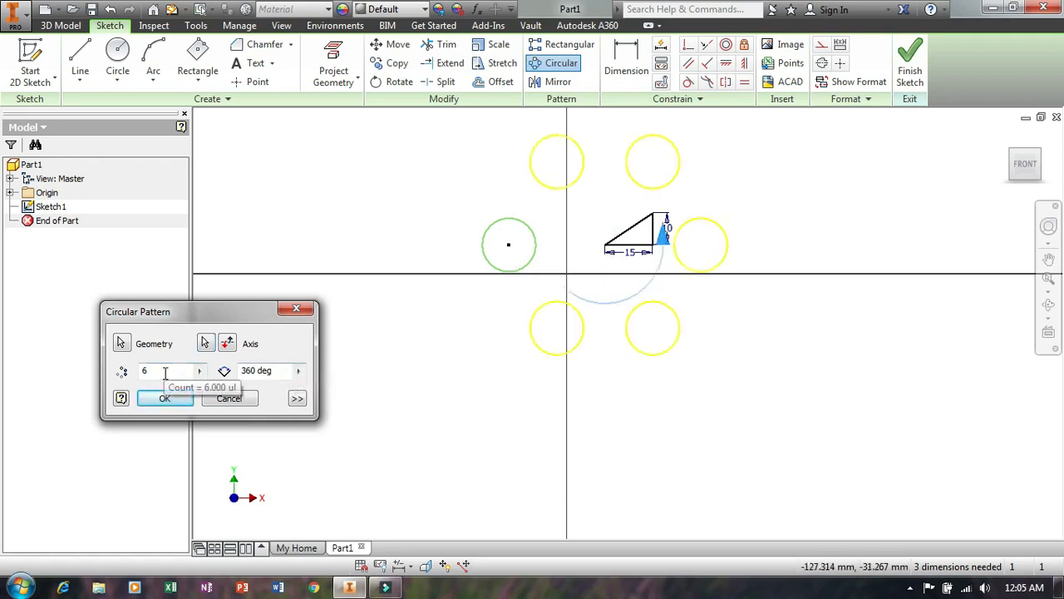
left_click_drag(165, 374, 123, 373)
type("5")
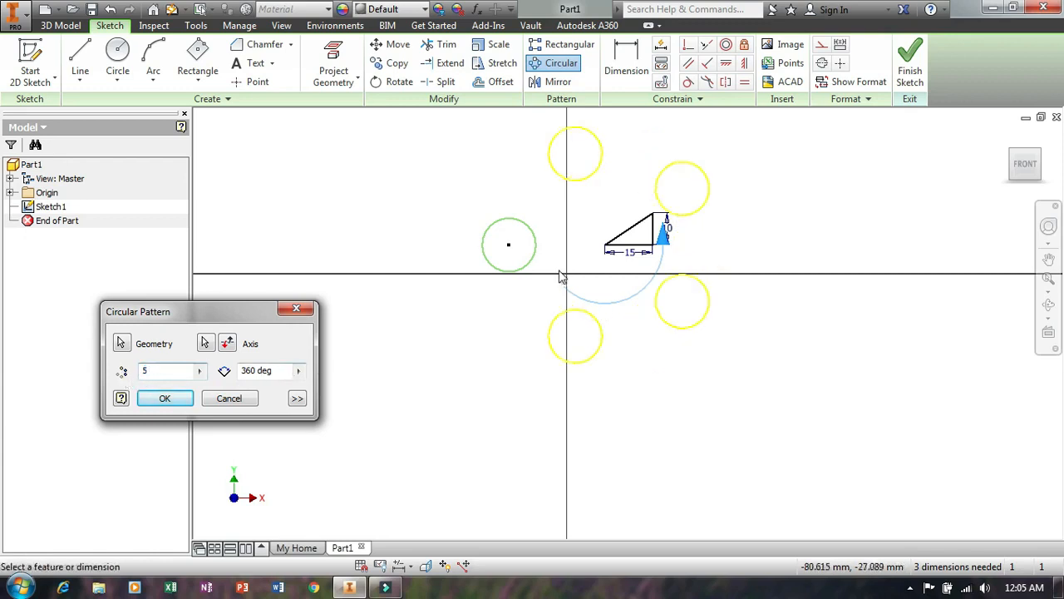
left_click(166, 399)
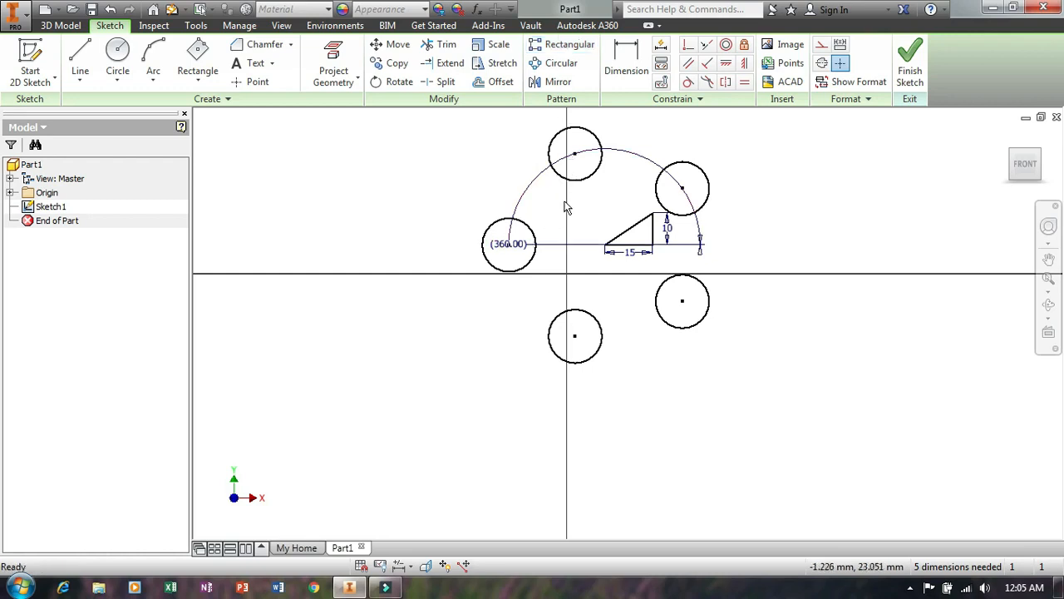
key("ctrl+z")
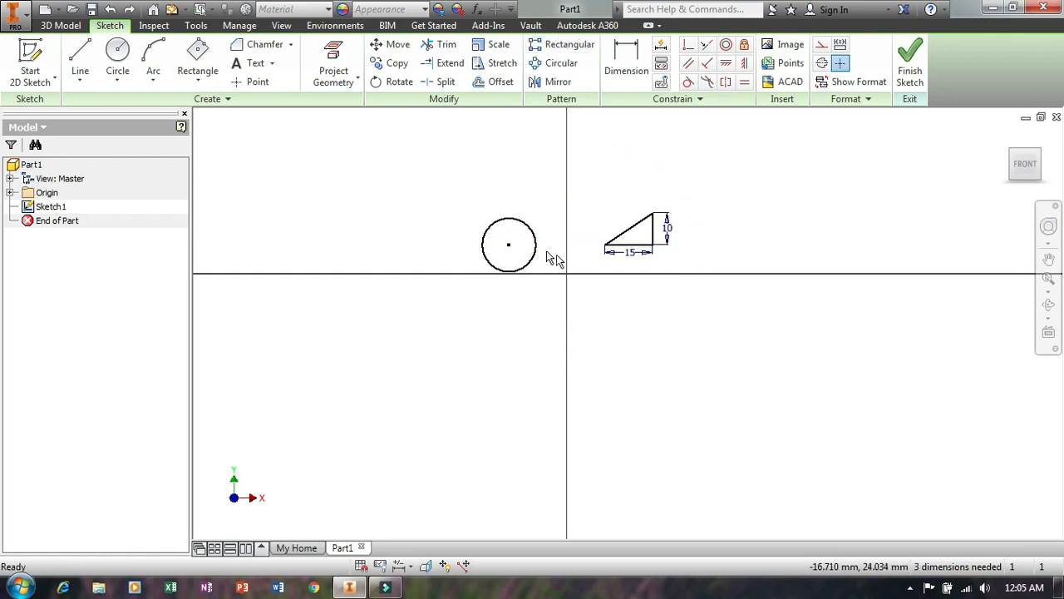
Set up a rectangular pattern of the circle, running leftward along the triangle's base with 5 instances spaced 15 mm apart.
left_click(563, 44)
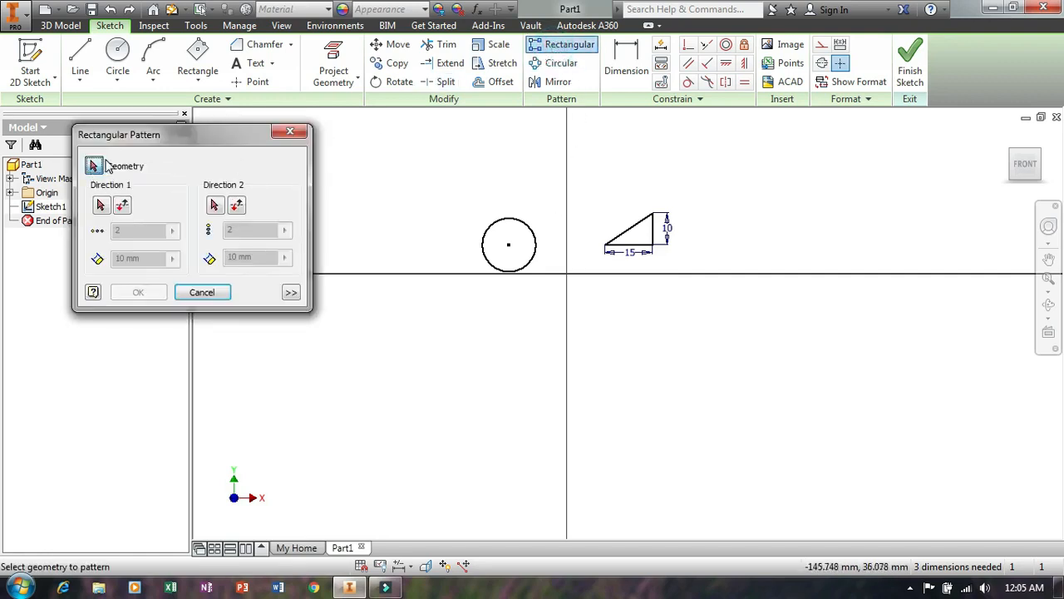
left_click(492, 223)
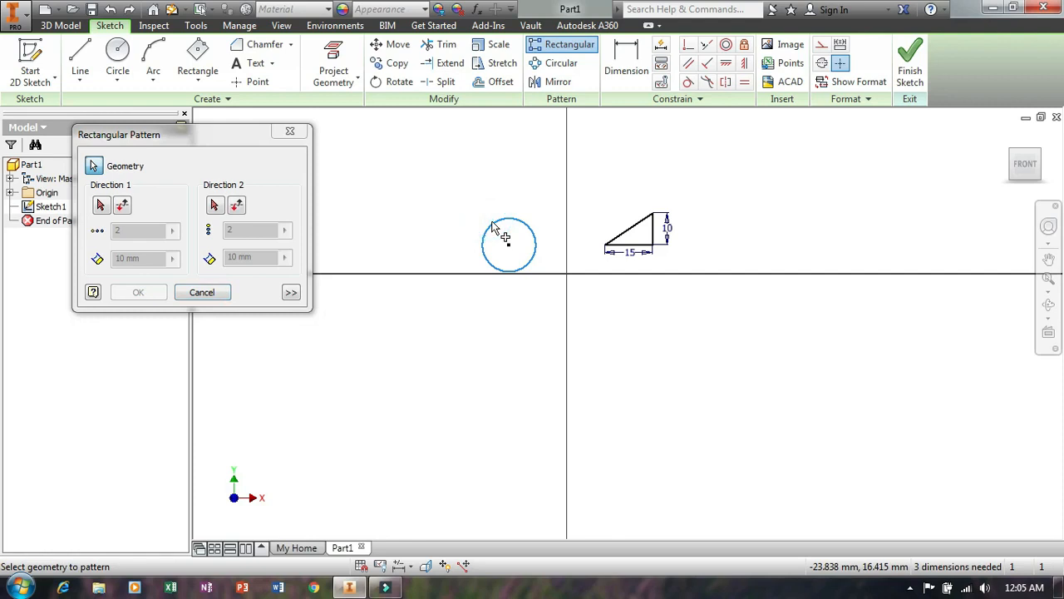
left_click(101, 206)
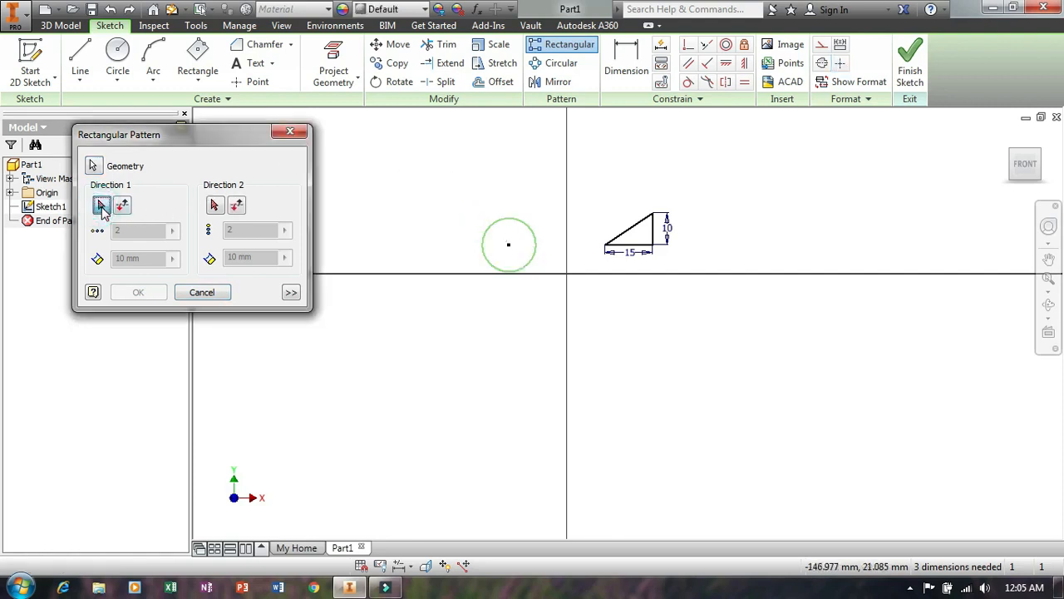
left_click(626, 246)
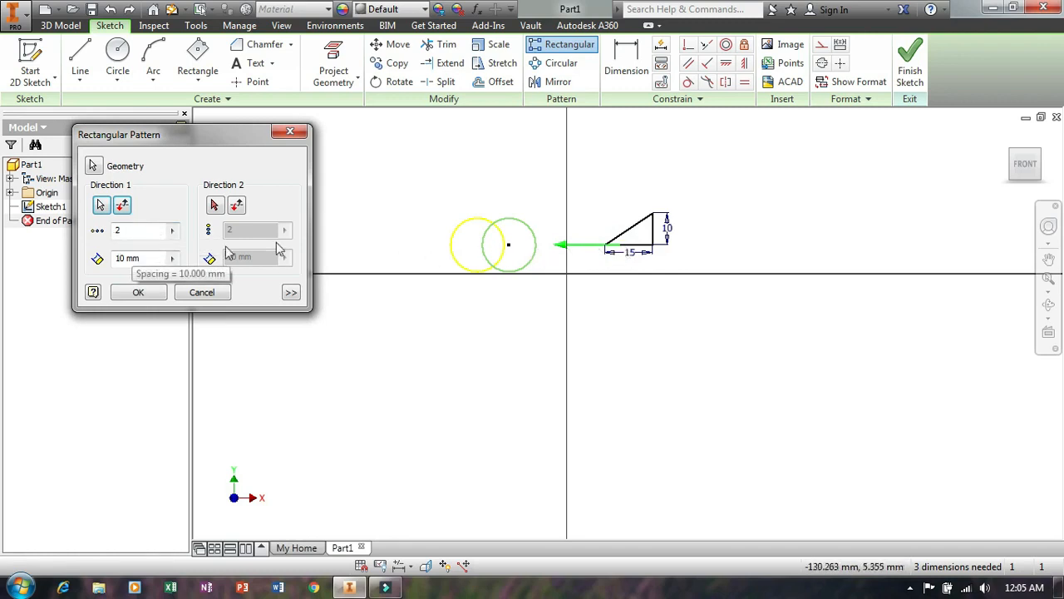
left_click(154, 257)
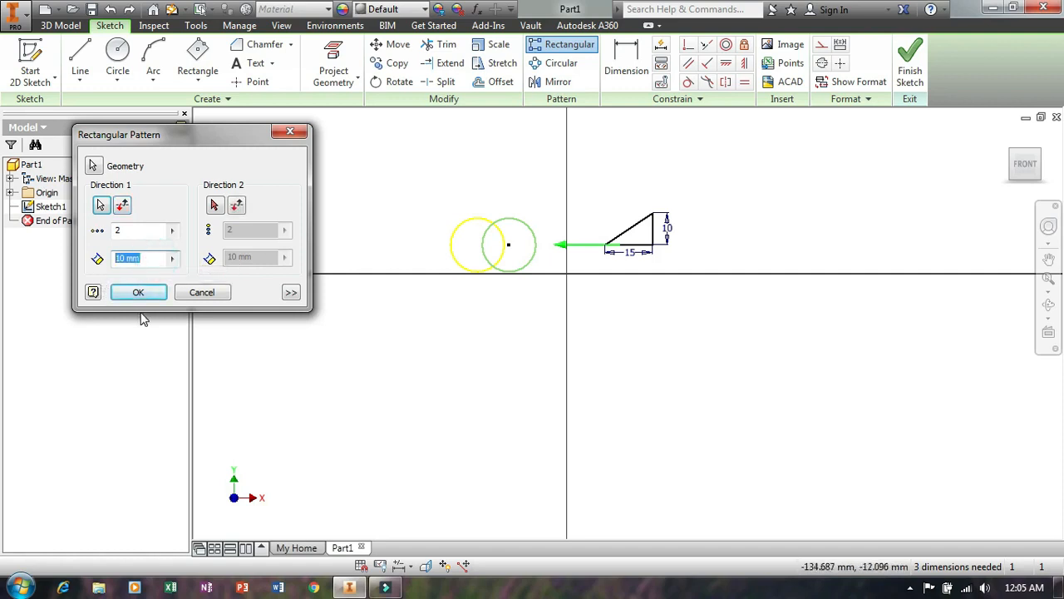
type("1")
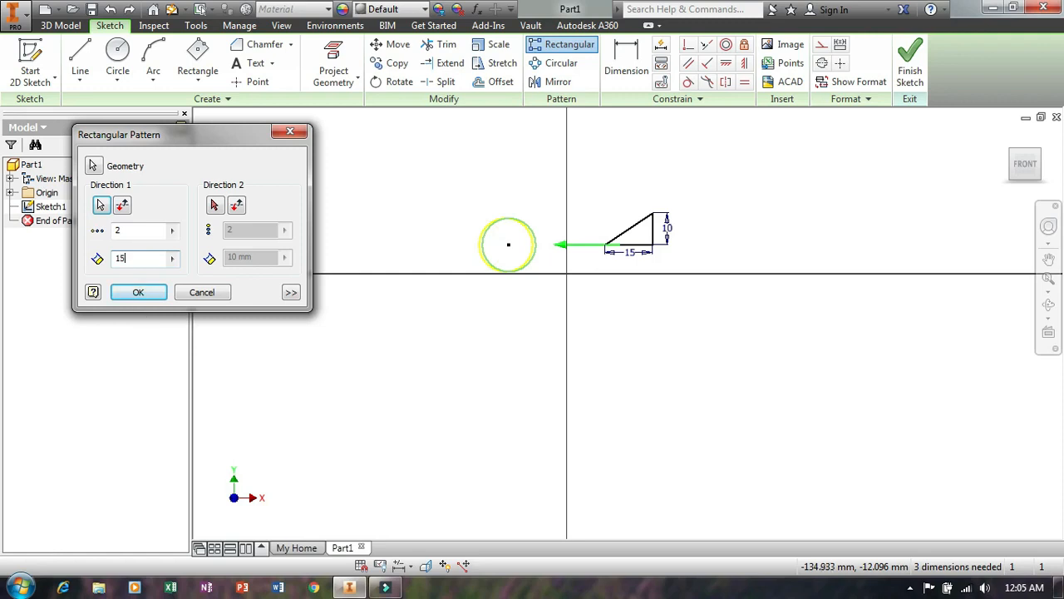
type("5")
left_click(147, 231)
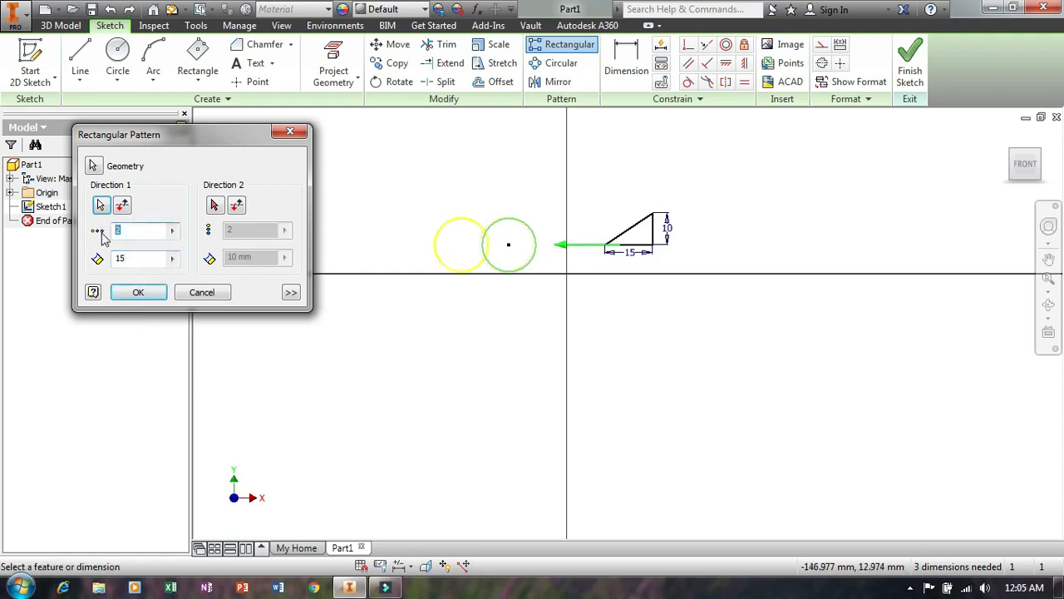
type("5")
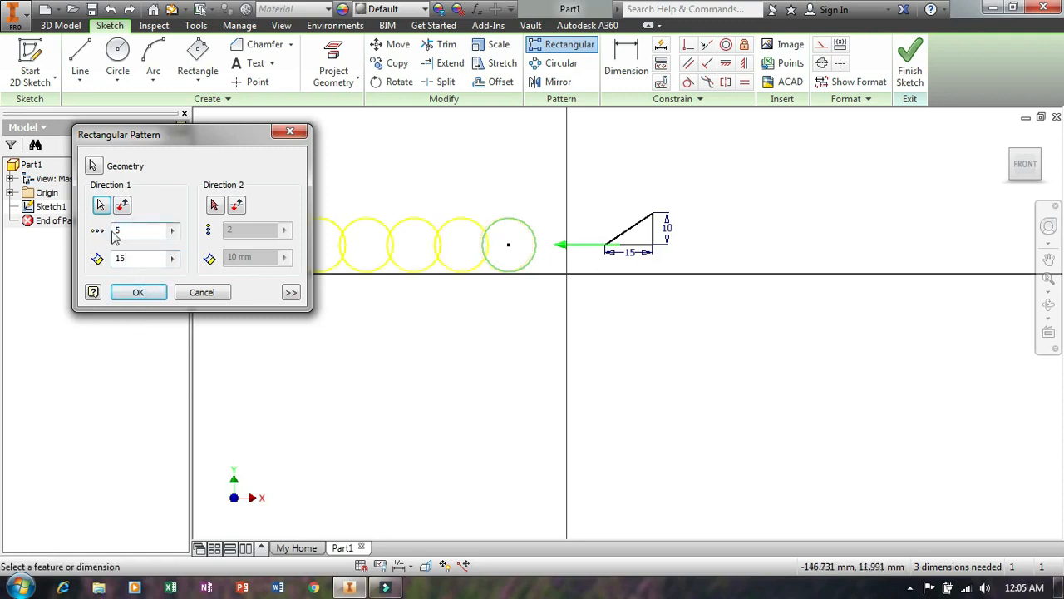
Add a downward second direction along the triangle's vertical edge with 2 instances, set both spacings to 20 mm, and create the pattern.
left_click_drag(214, 130, 716, 313)
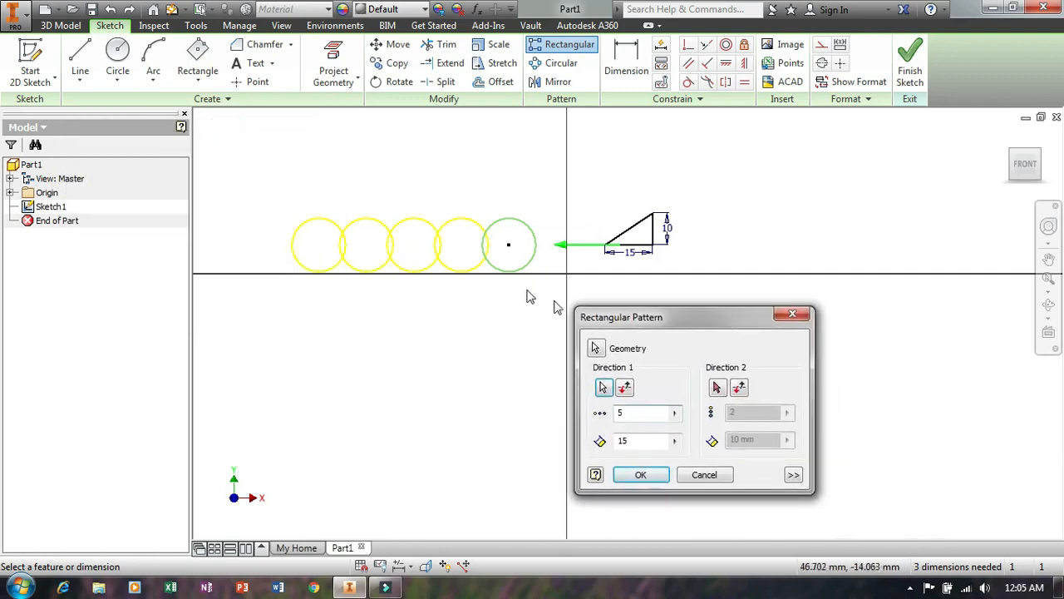
left_click(717, 389)
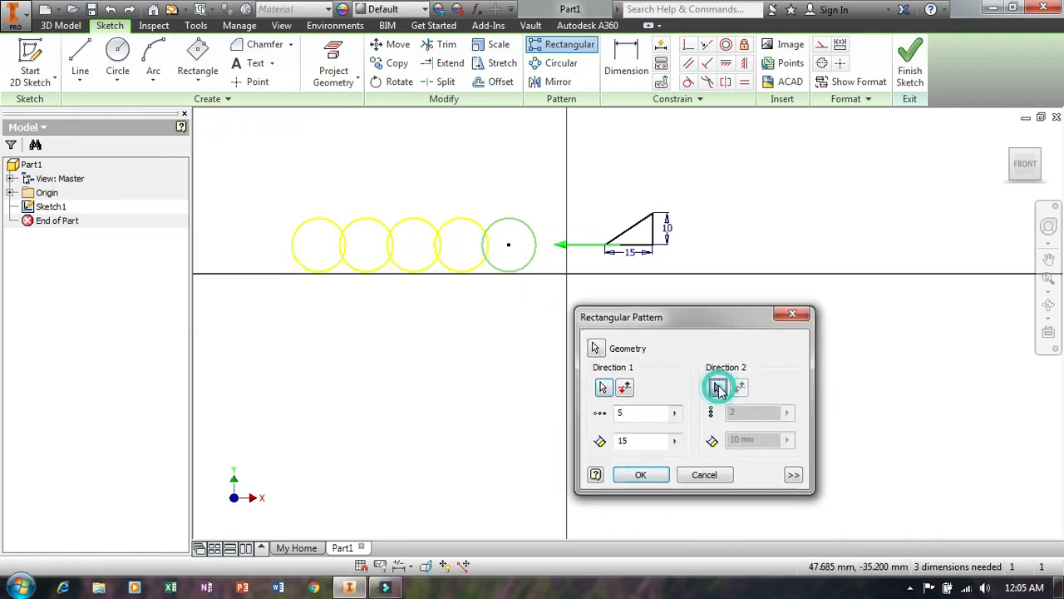
left_click(657, 239)
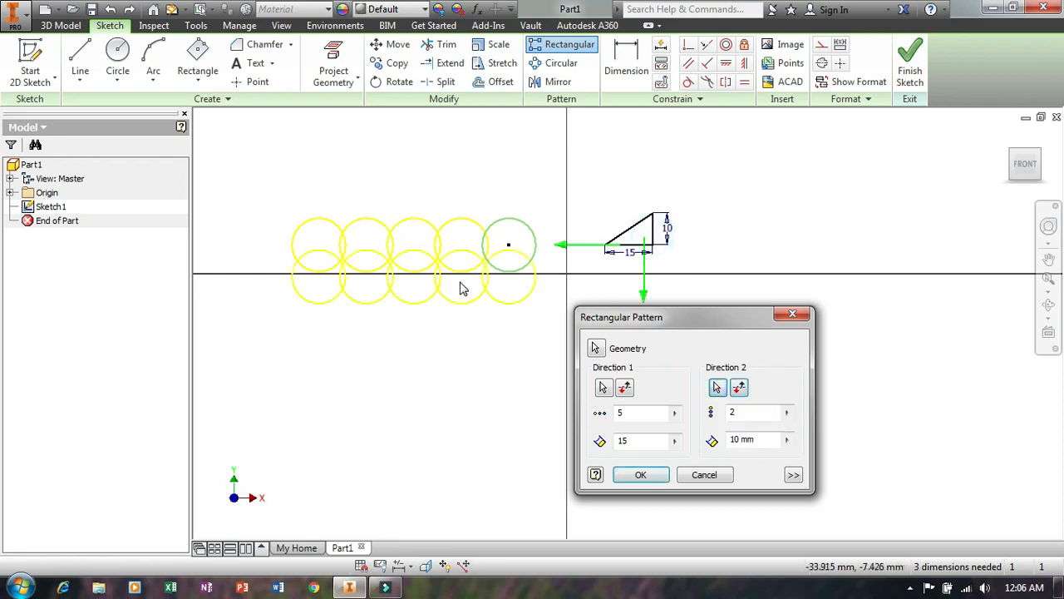
left_click(756, 439)
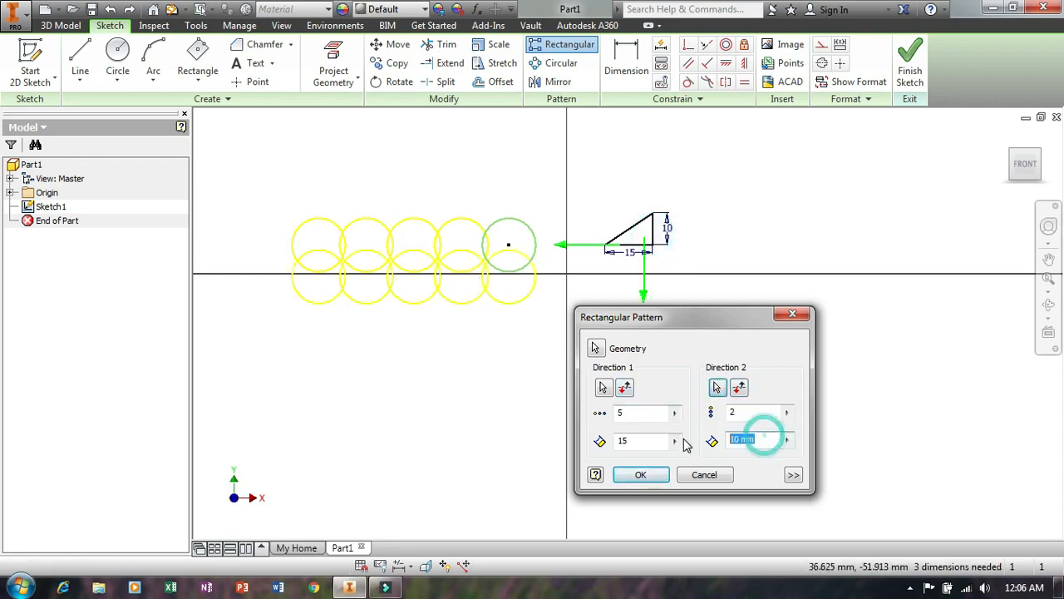
type("20")
left_click(649, 441)
type("20")
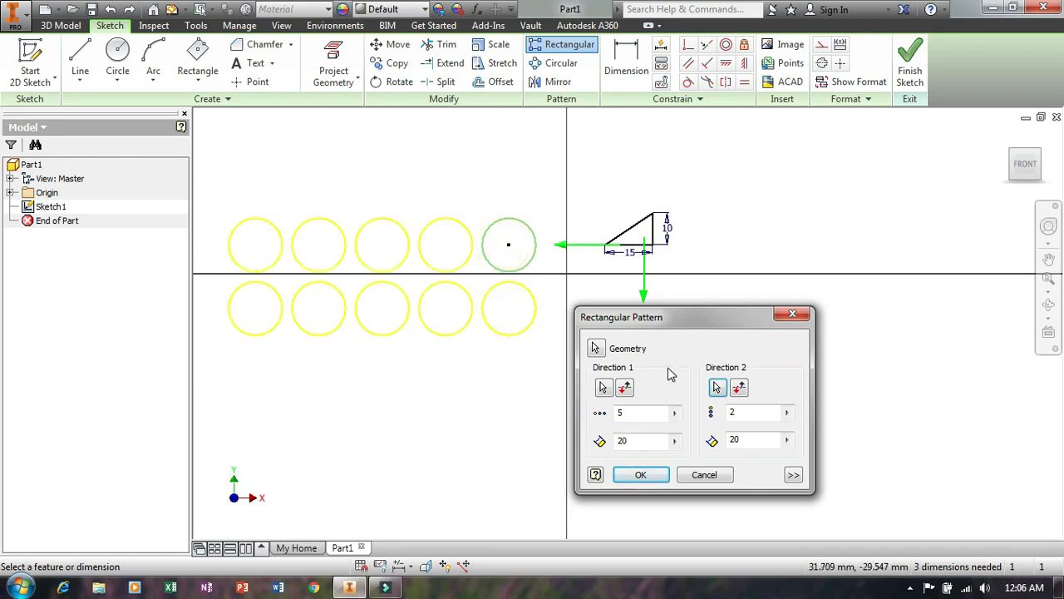
left_click(643, 474)
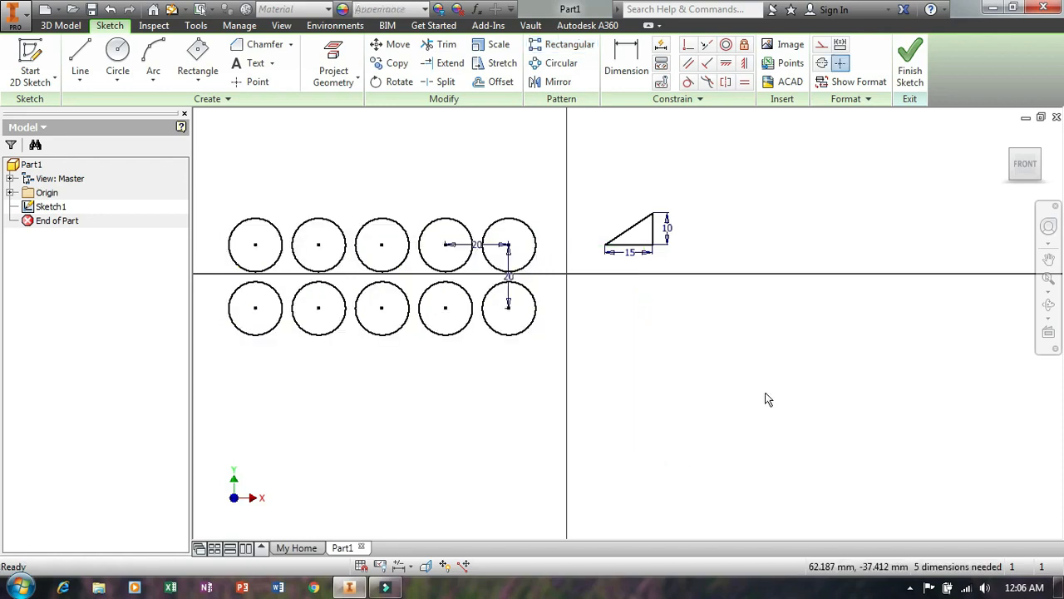